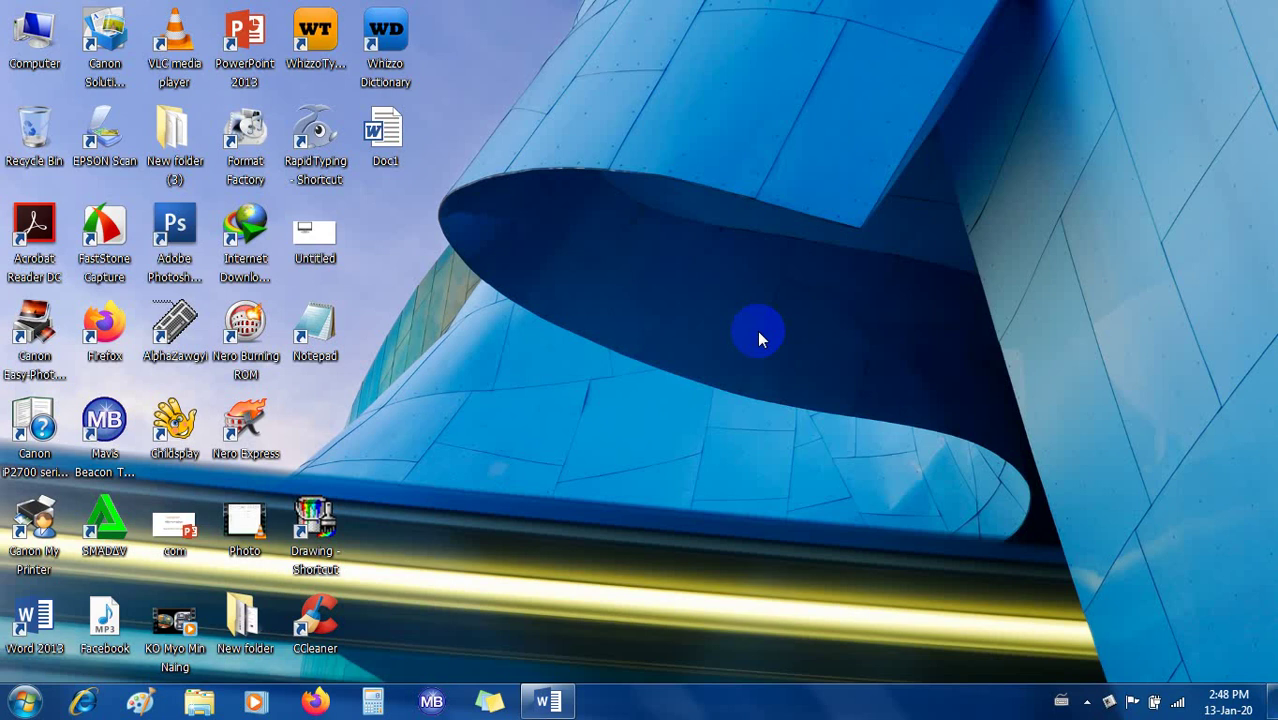
# Restore the blank Document1 window from the Word 2013 taskbar button
pyautogui.click(547, 702)
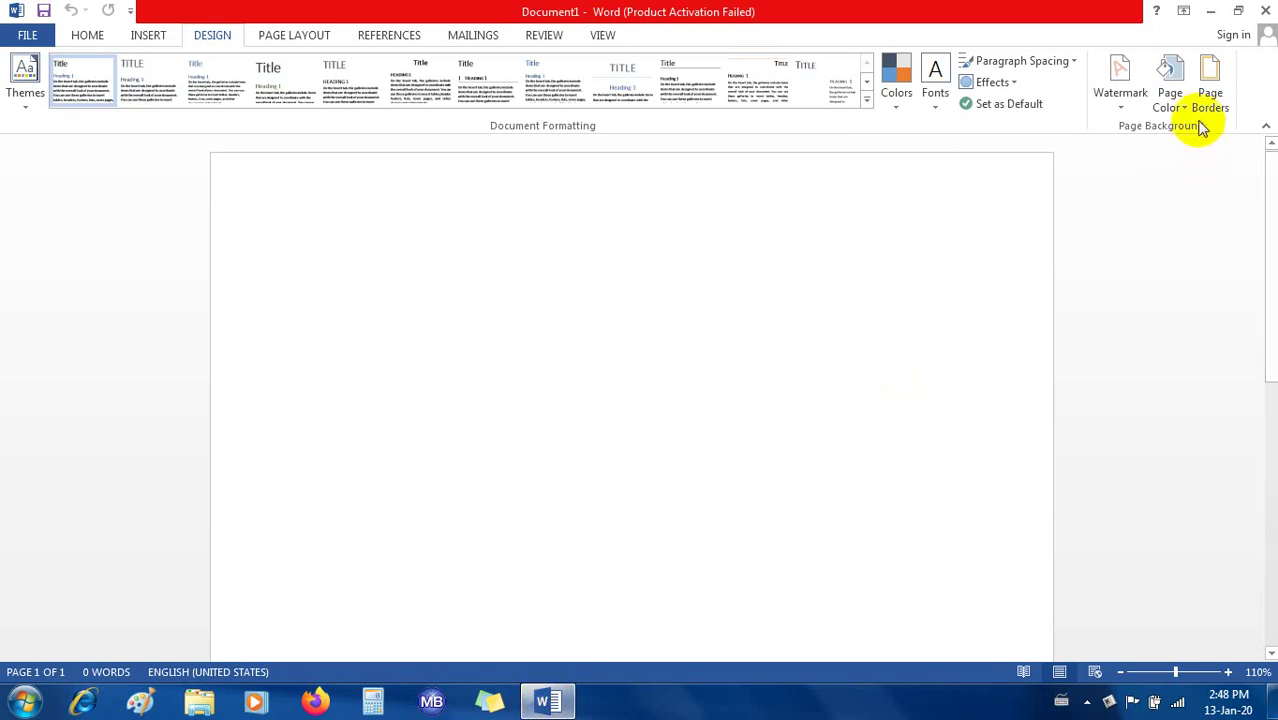
# Open Borders and Shading on the Page Border tab and shift the dialog slightly right
pyautogui.click(1210, 92)
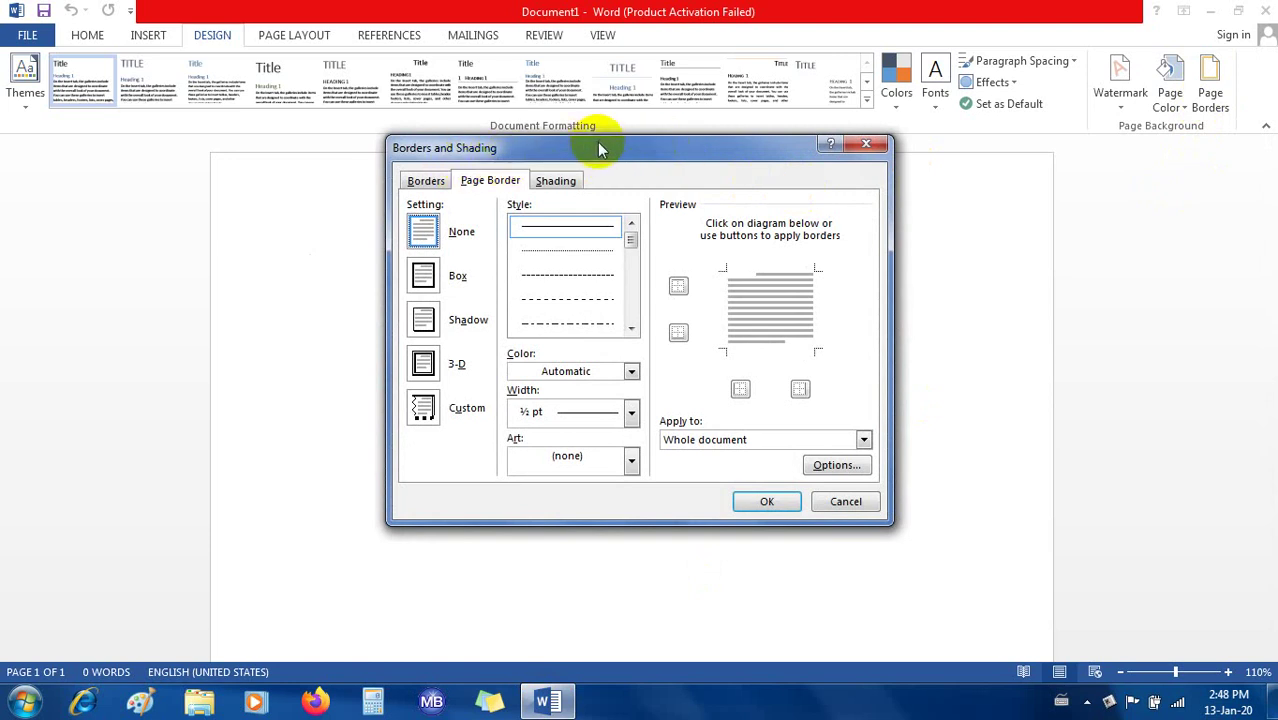
pyautogui.moveTo(600, 148); pyautogui.dragTo(670, 155)
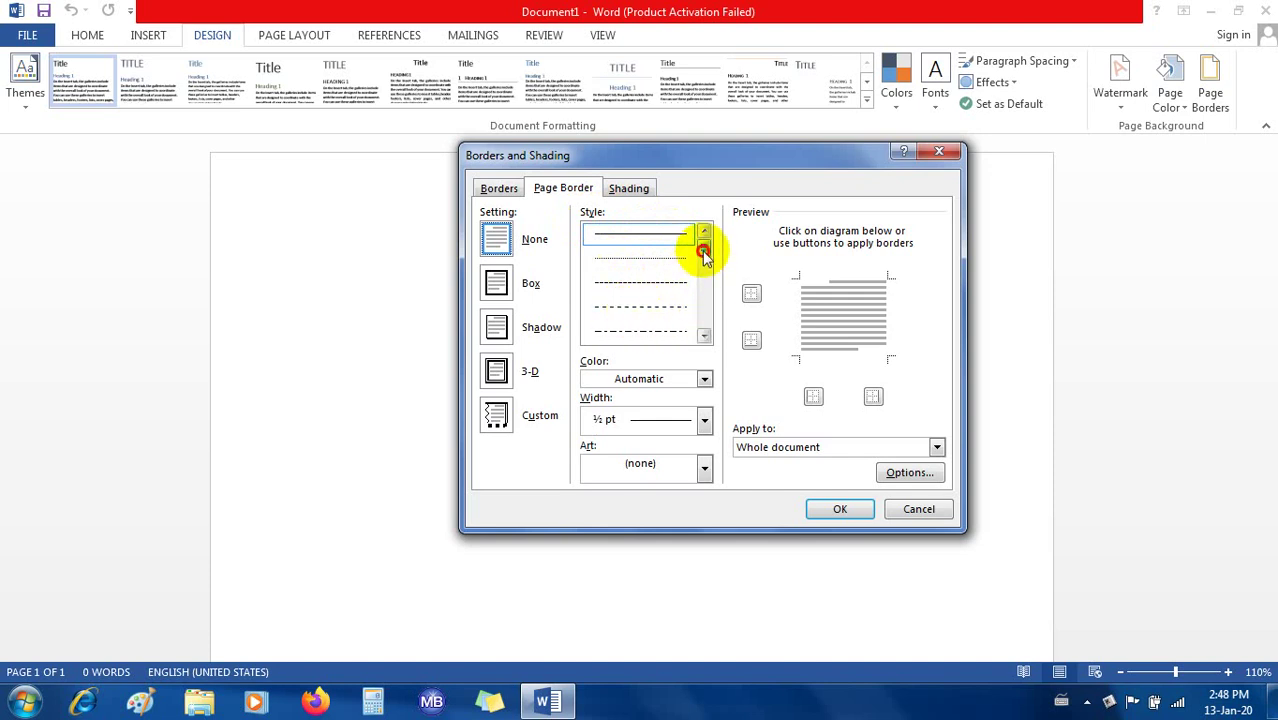
pyautogui.moveTo(704, 248); pyautogui.dragTo(702, 270)
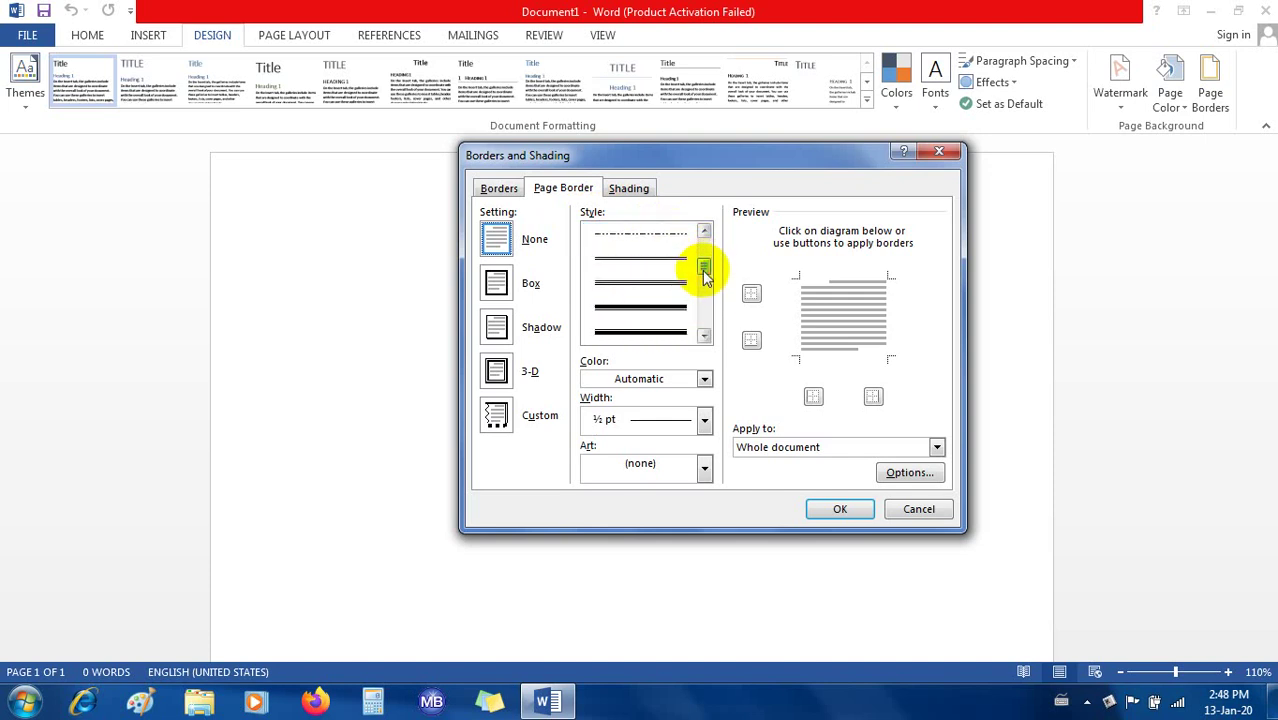
# Choose a Box page border with the triple-line style at 3 pt width
pyautogui.click(668, 266)
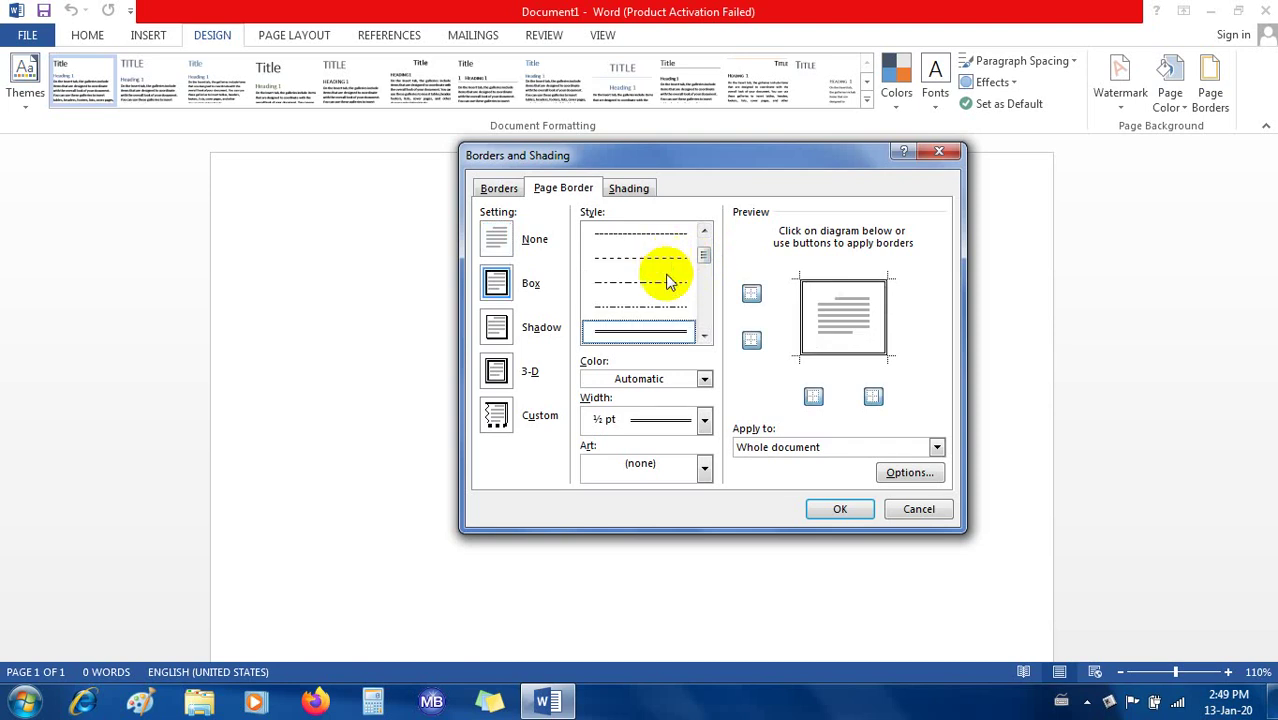
pyautogui.moveTo(704, 253); pyautogui.dragTo(705, 273)
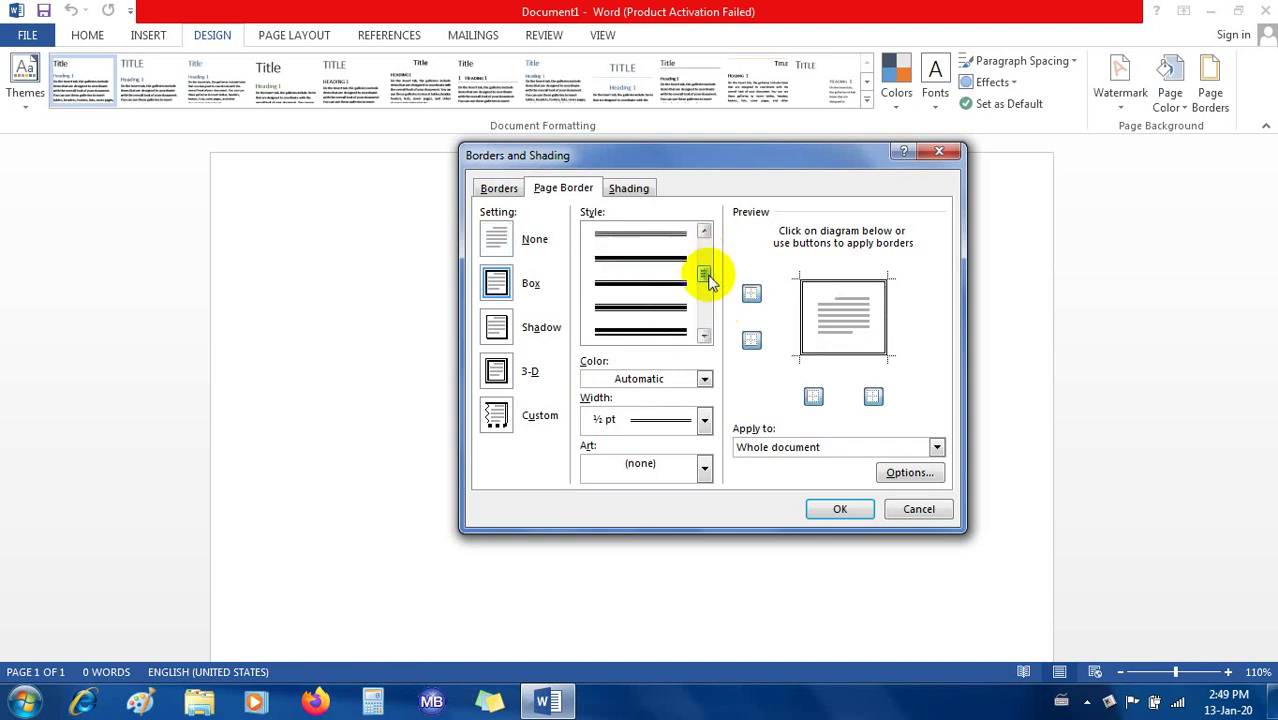
pyautogui.click(664, 267)
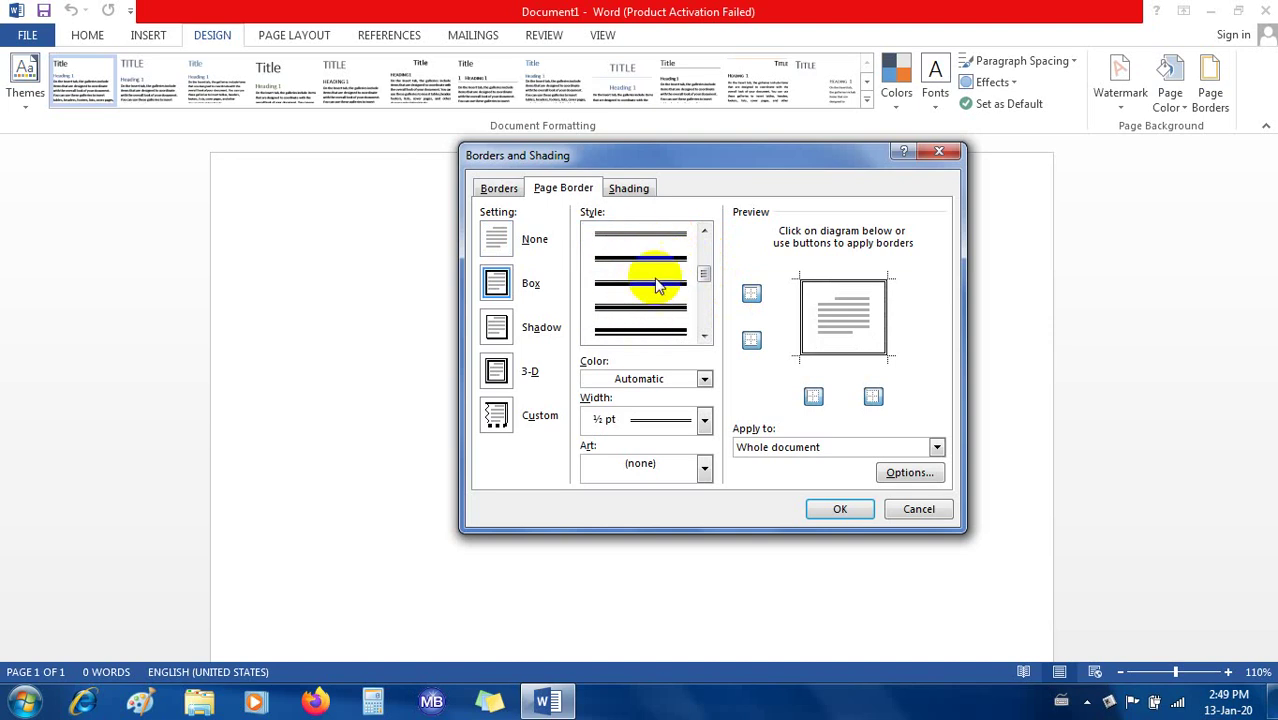
pyautogui.moveTo(703, 273)
pyautogui.mouseDown()
pyautogui.moveTo(704, 325)
pyautogui.moveTo(706, 308)
pyautogui.mouseUp()
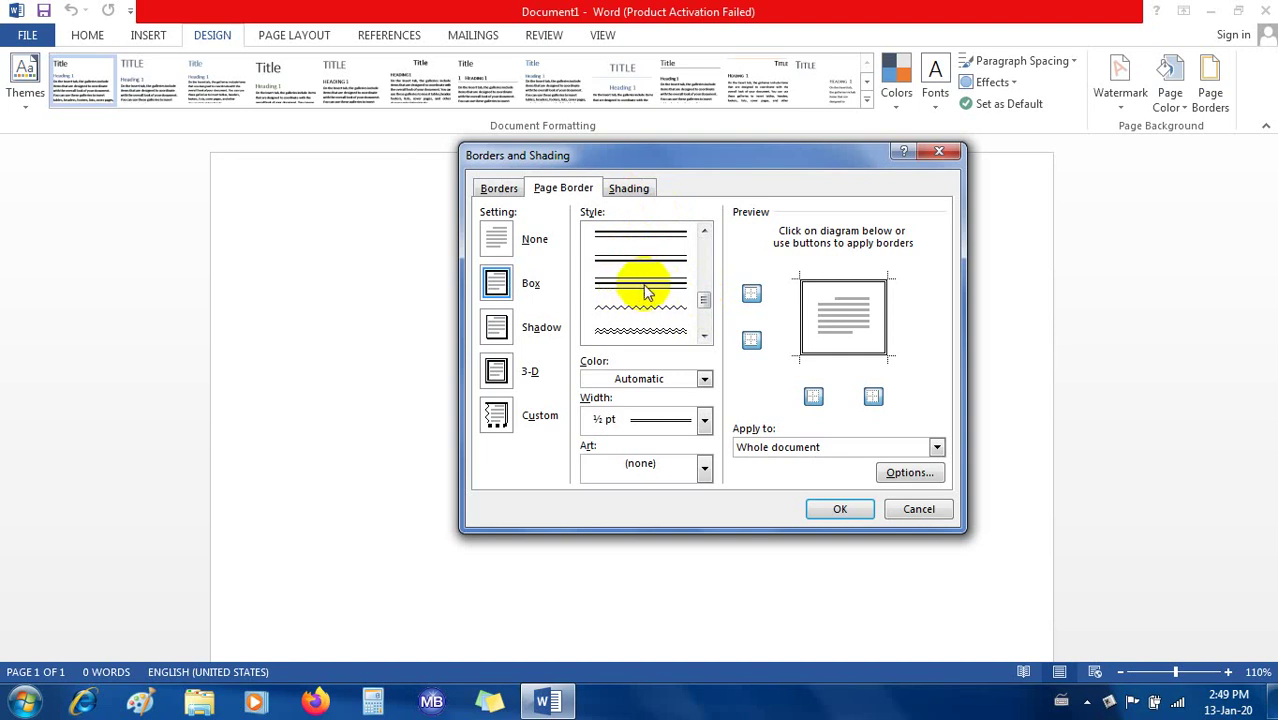
pyautogui.scroll(1, 641, 290)
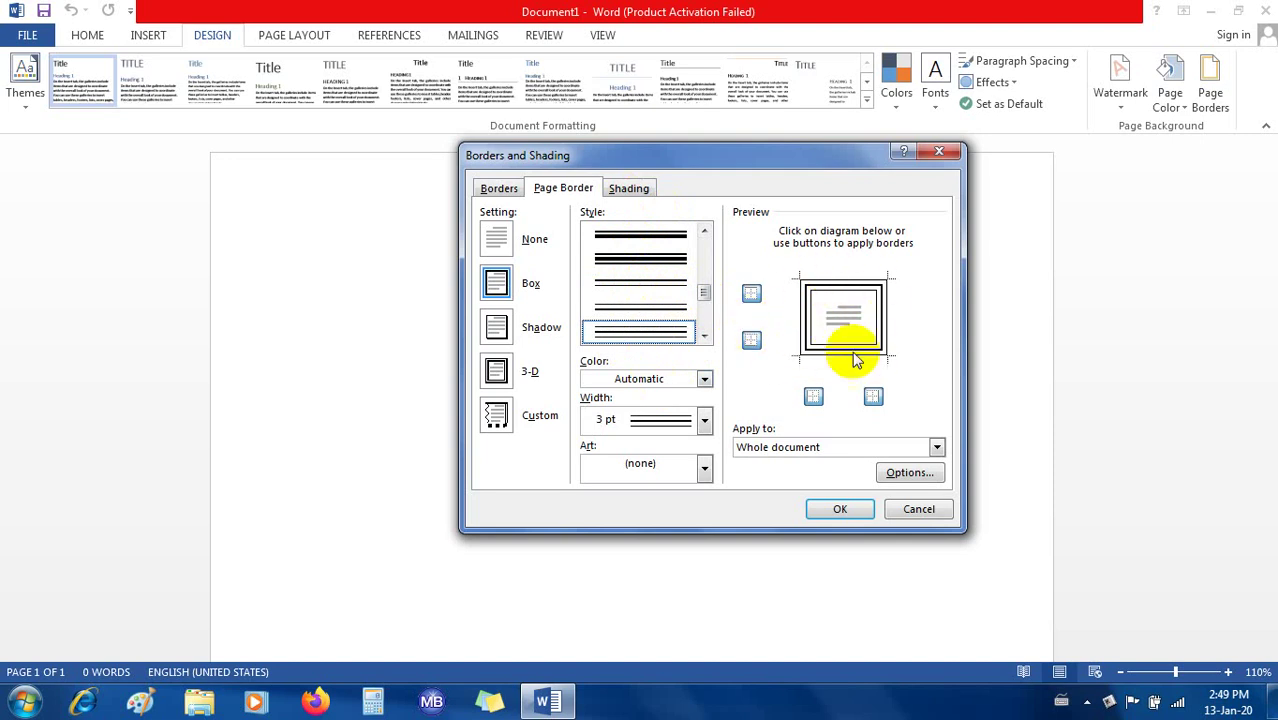
pyautogui.scroll(-1, 853, 348)
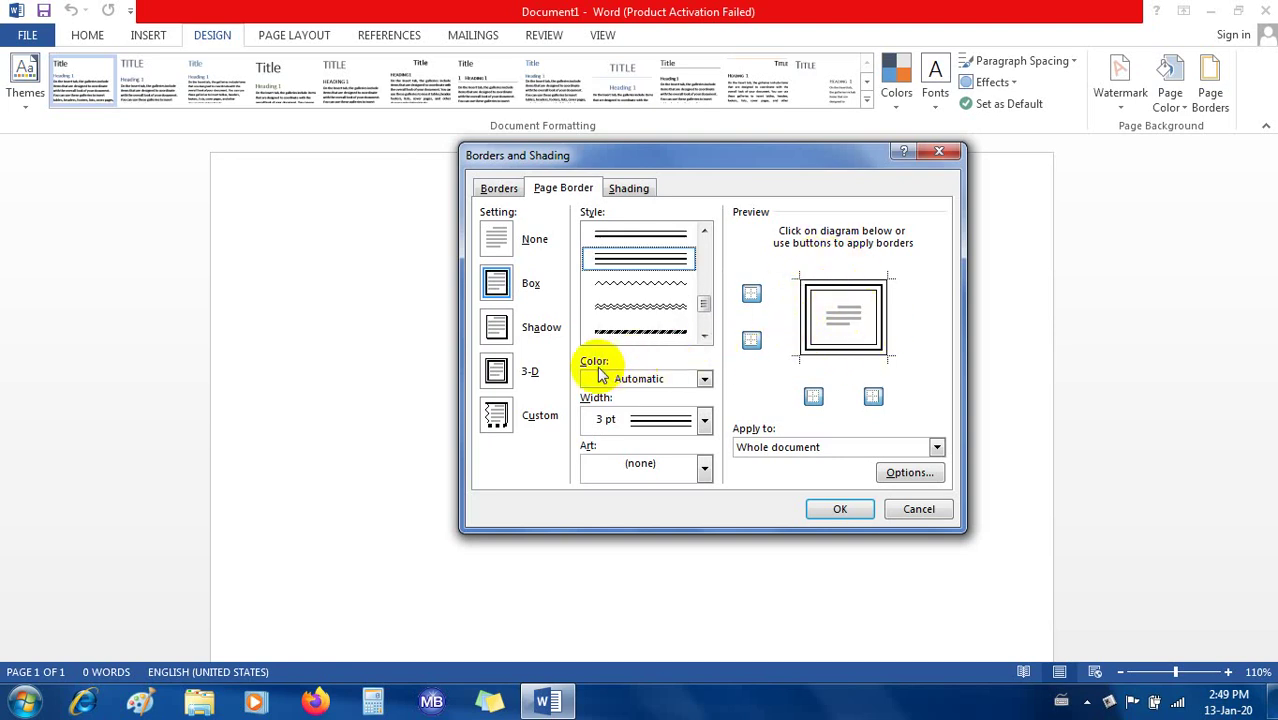
# Change the page border colour to a blue theme colour
pyautogui.click(705, 380)
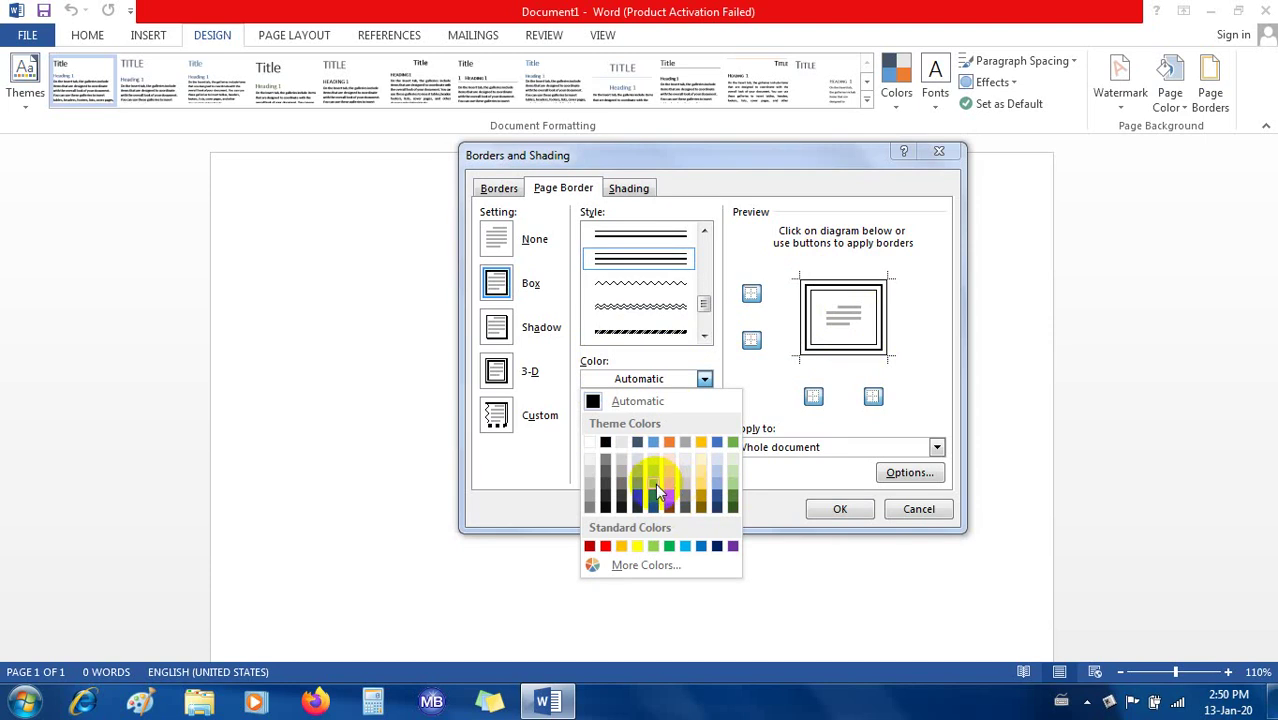
pyautogui.click(655, 500)
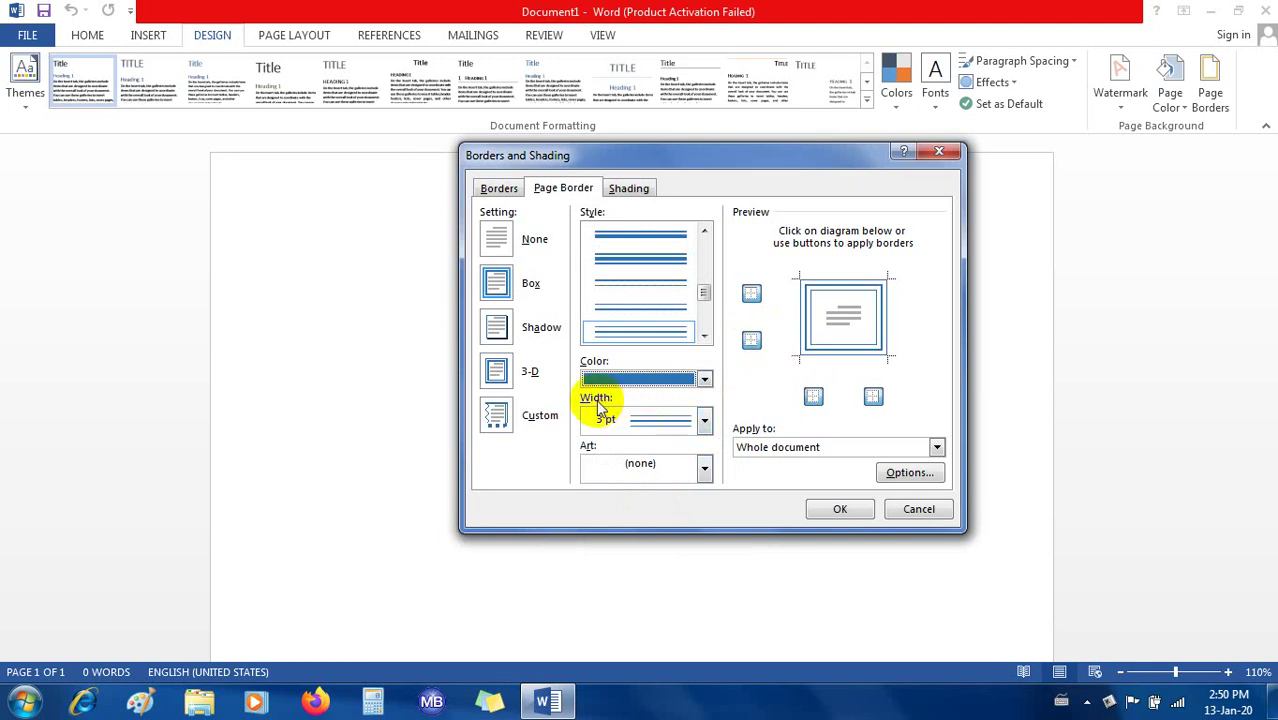
pyautogui.click(704, 421)
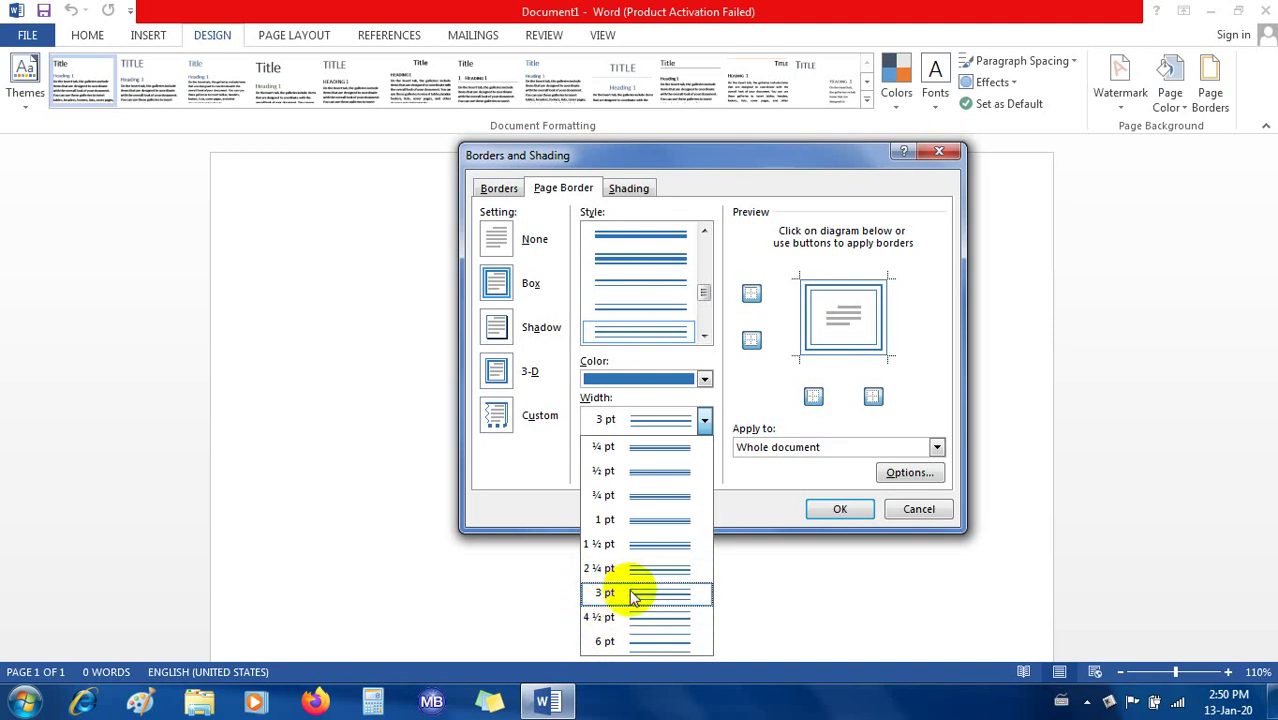
# Keep 3 pt width and apply the blue triple-line Box border to the page
pyautogui.click(632, 595)
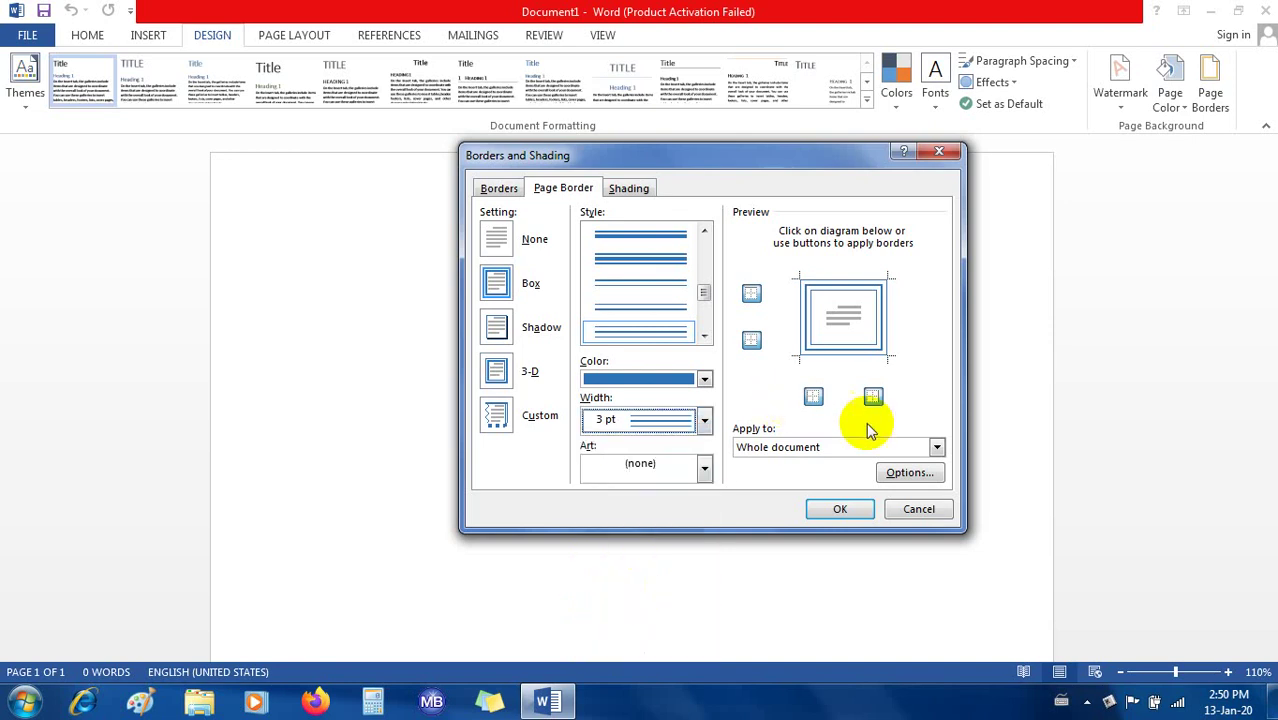
pyautogui.click(843, 508)
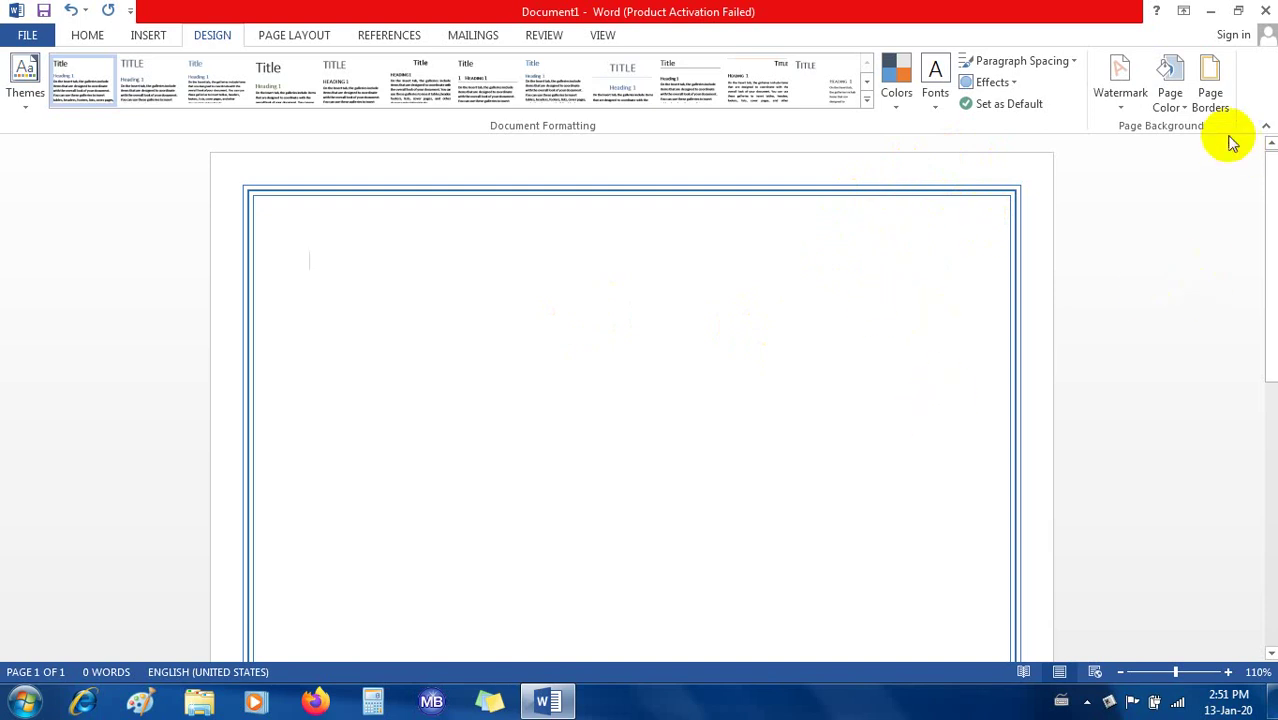
# Reopen Borders and Shading and scroll through the Style list for the blue border
pyautogui.click(1210, 100)
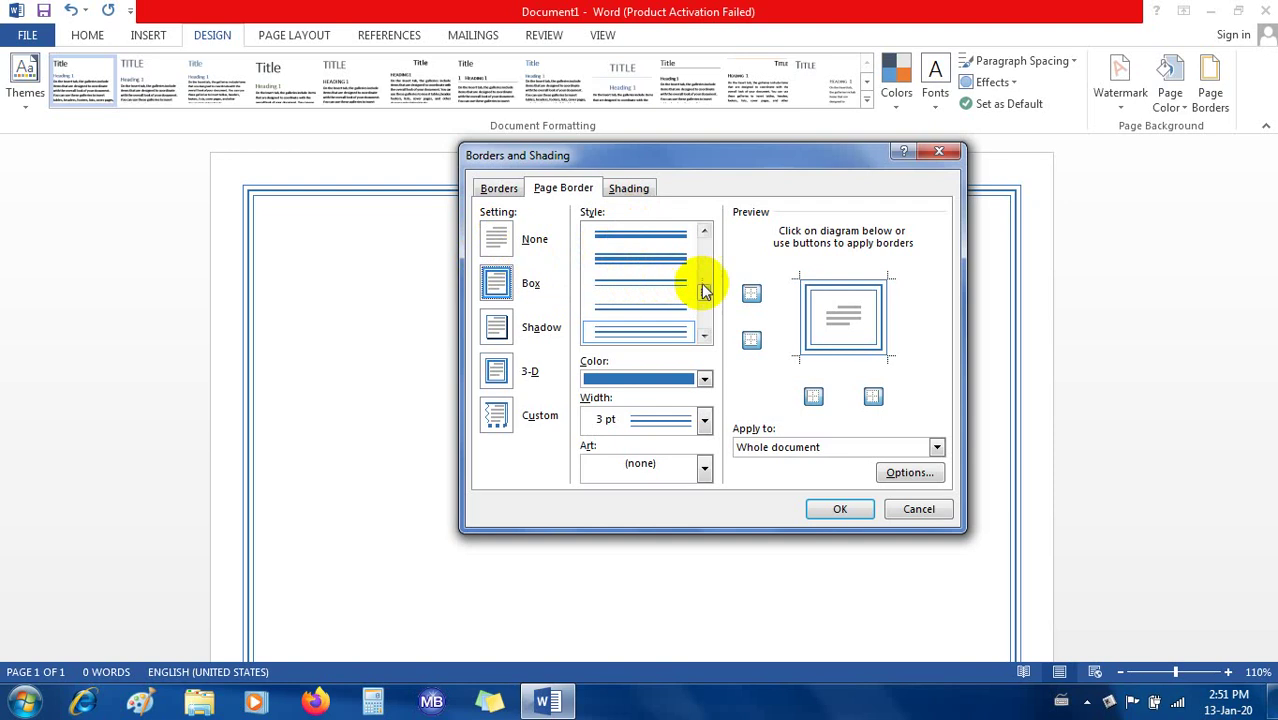
pyautogui.moveTo(703, 289); pyautogui.dragTo(703, 316)
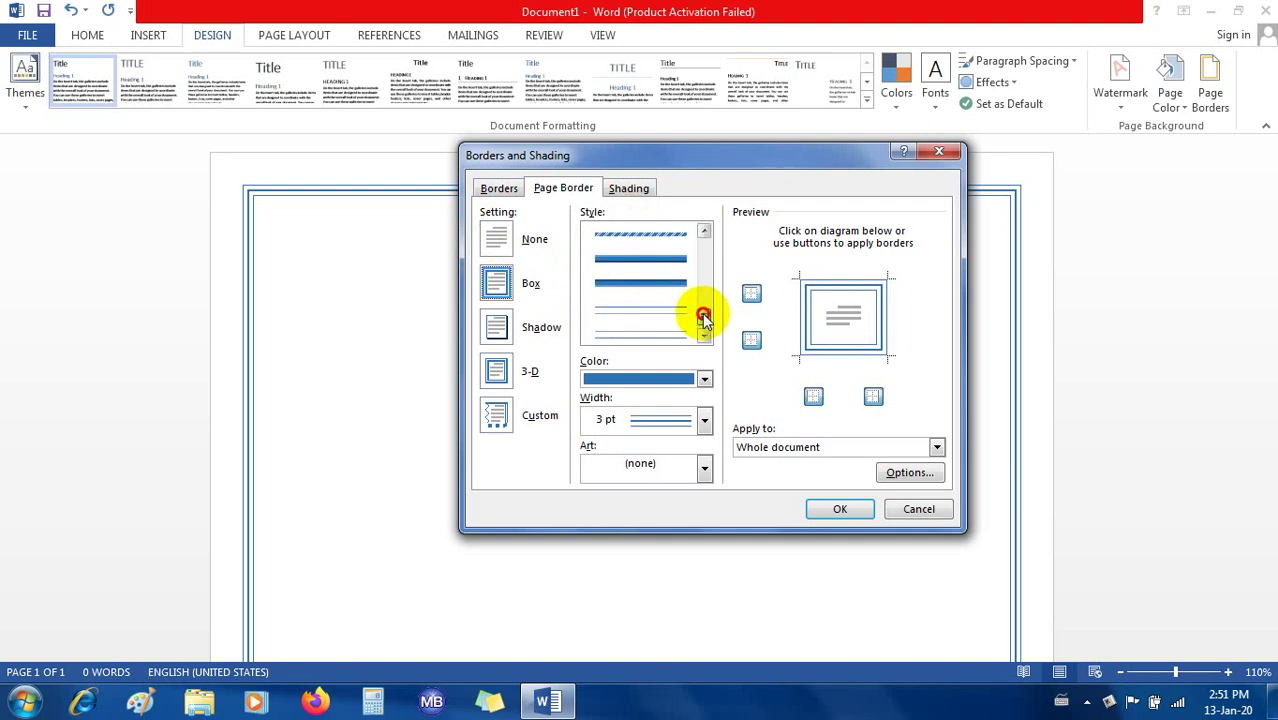
pyautogui.moveTo(703, 316); pyautogui.dragTo(704, 325)
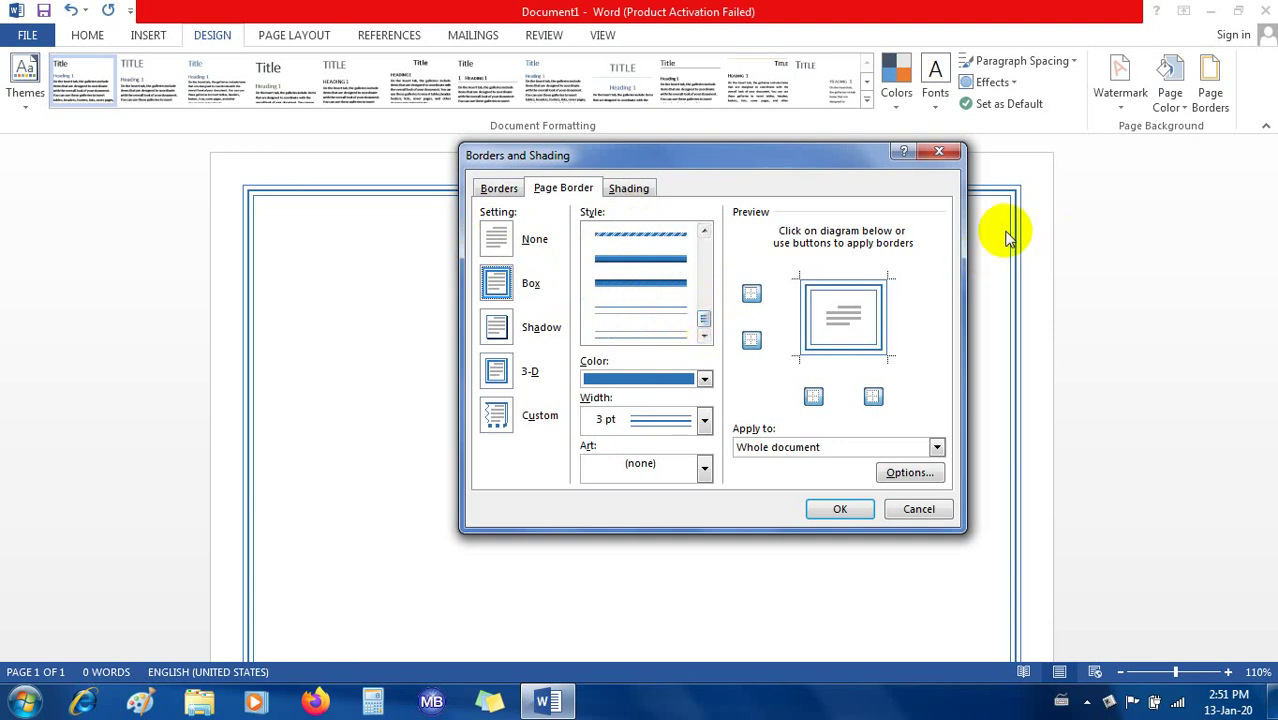
pyautogui.click(676, 240)
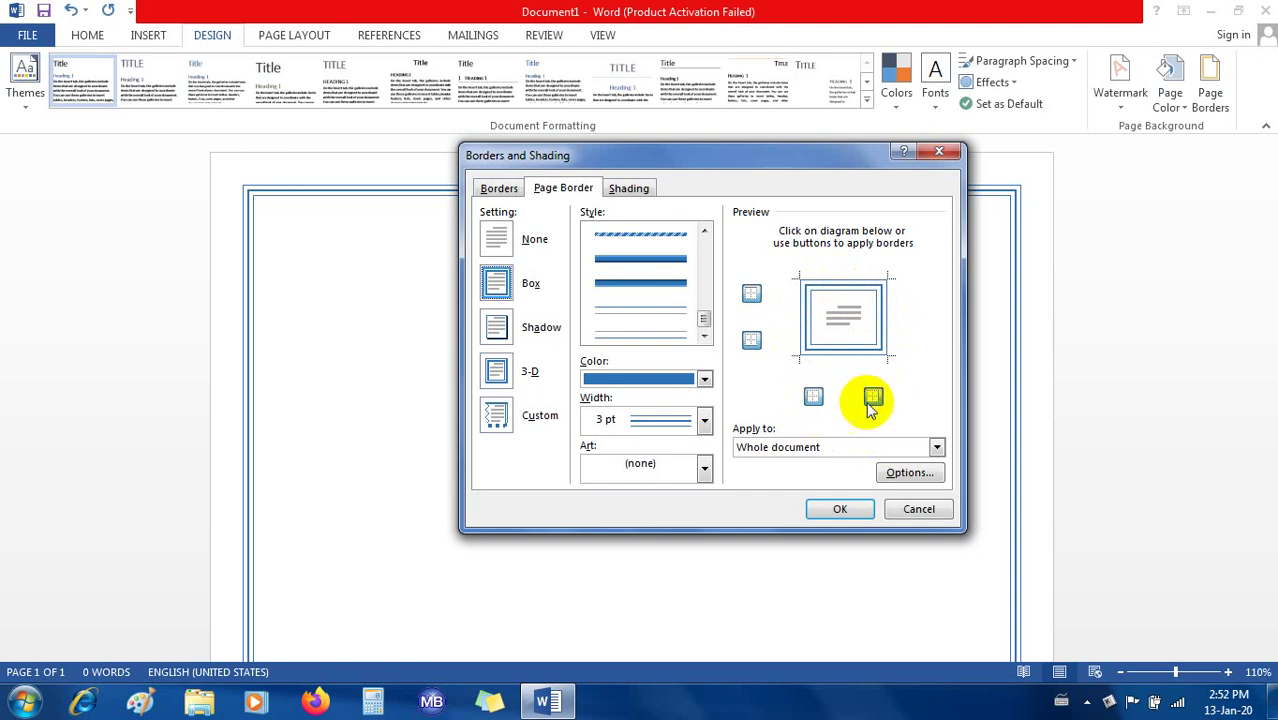
# Remove the left and right border lines, applying a top-and-bottom-only border
pyautogui.click(816, 399)
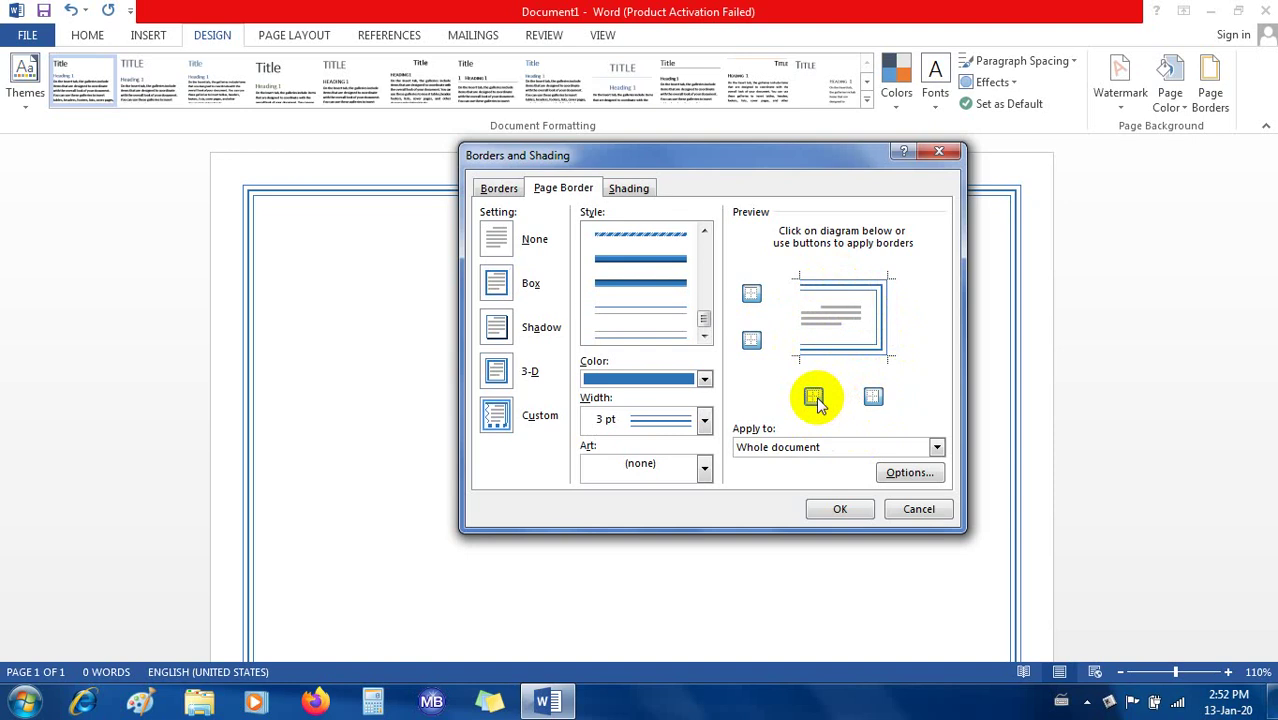
pyautogui.click(873, 398)
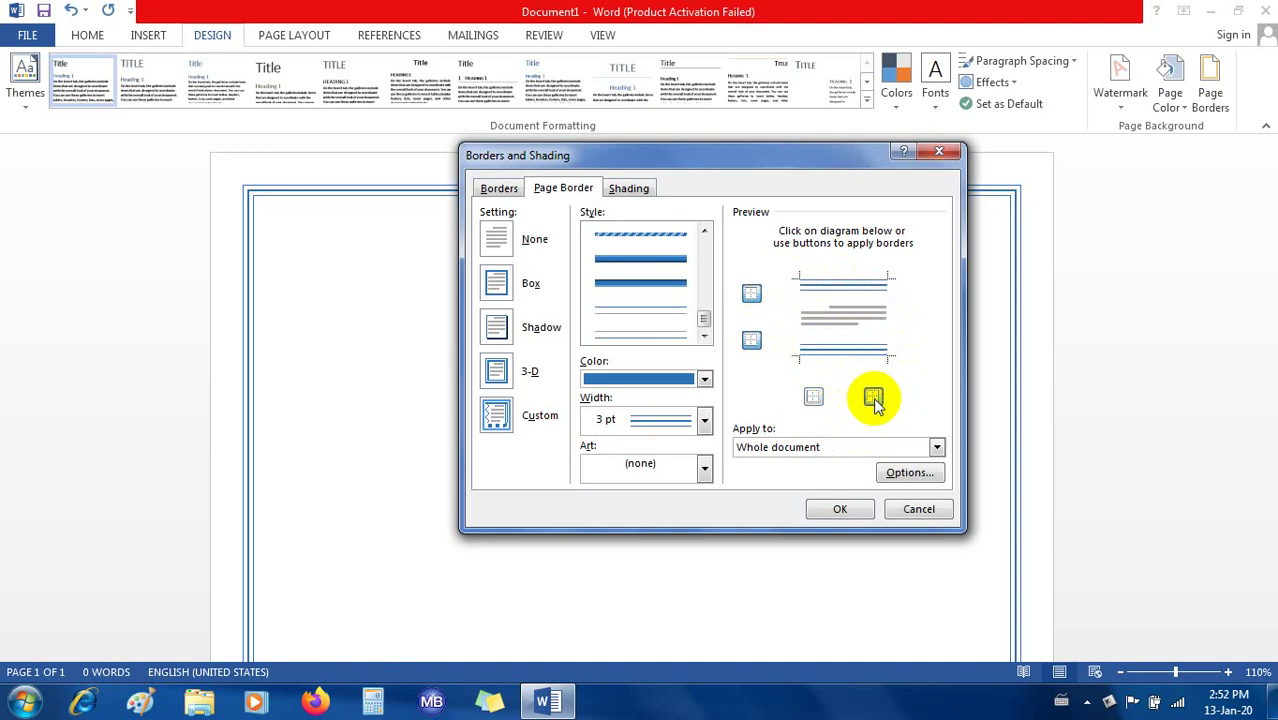
pyautogui.click(839, 510)
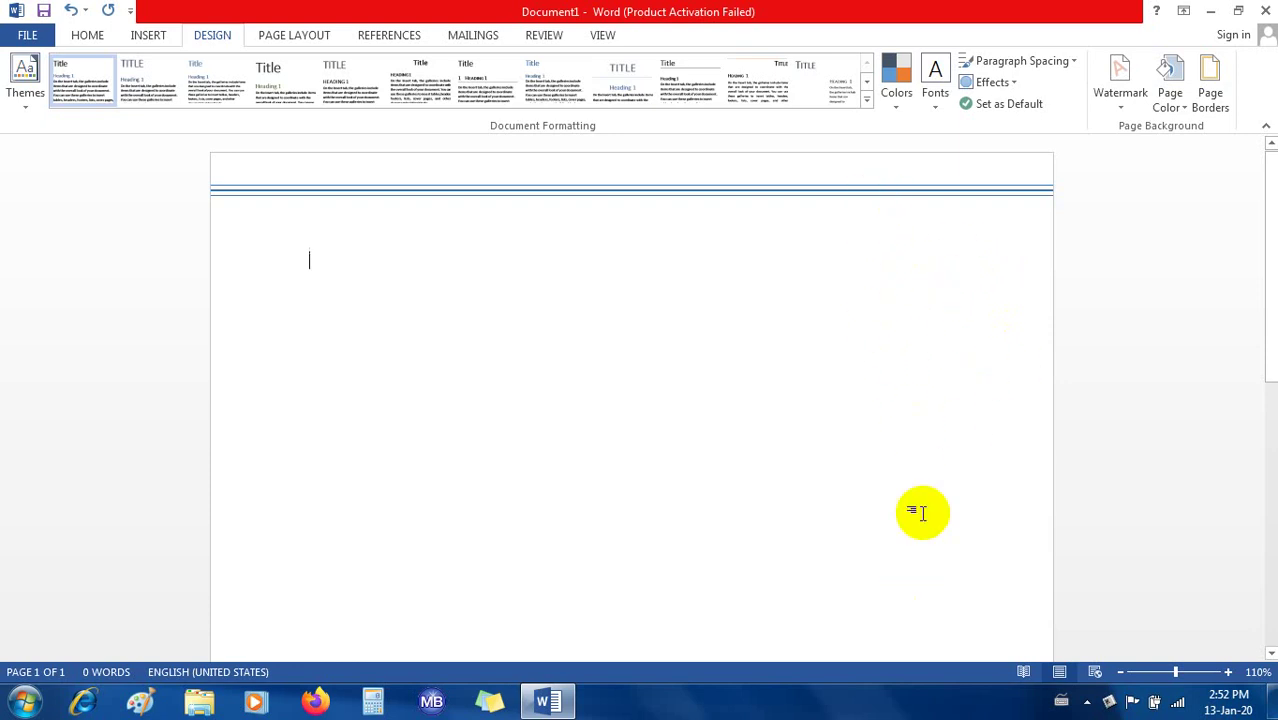
# Add the left and right lines back so the blue border surrounds all four sides
pyautogui.click(1210, 85)
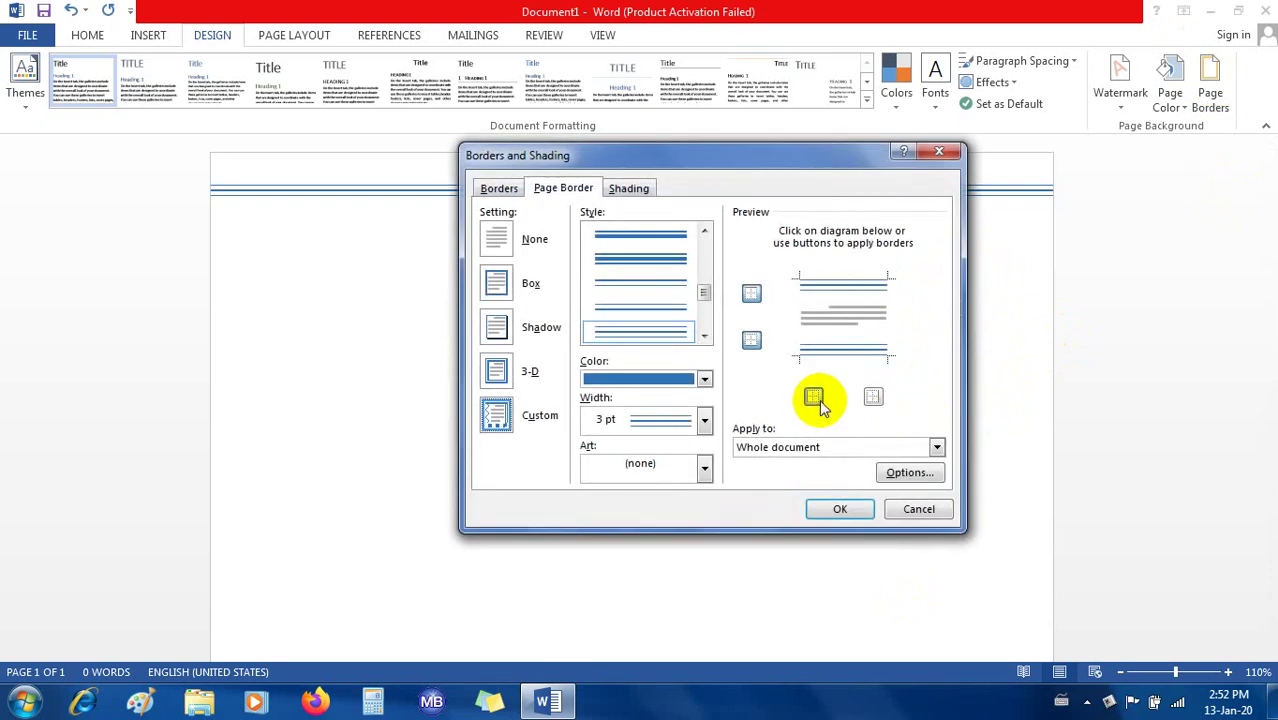
pyautogui.click(813, 398)
pyautogui.click(874, 398)
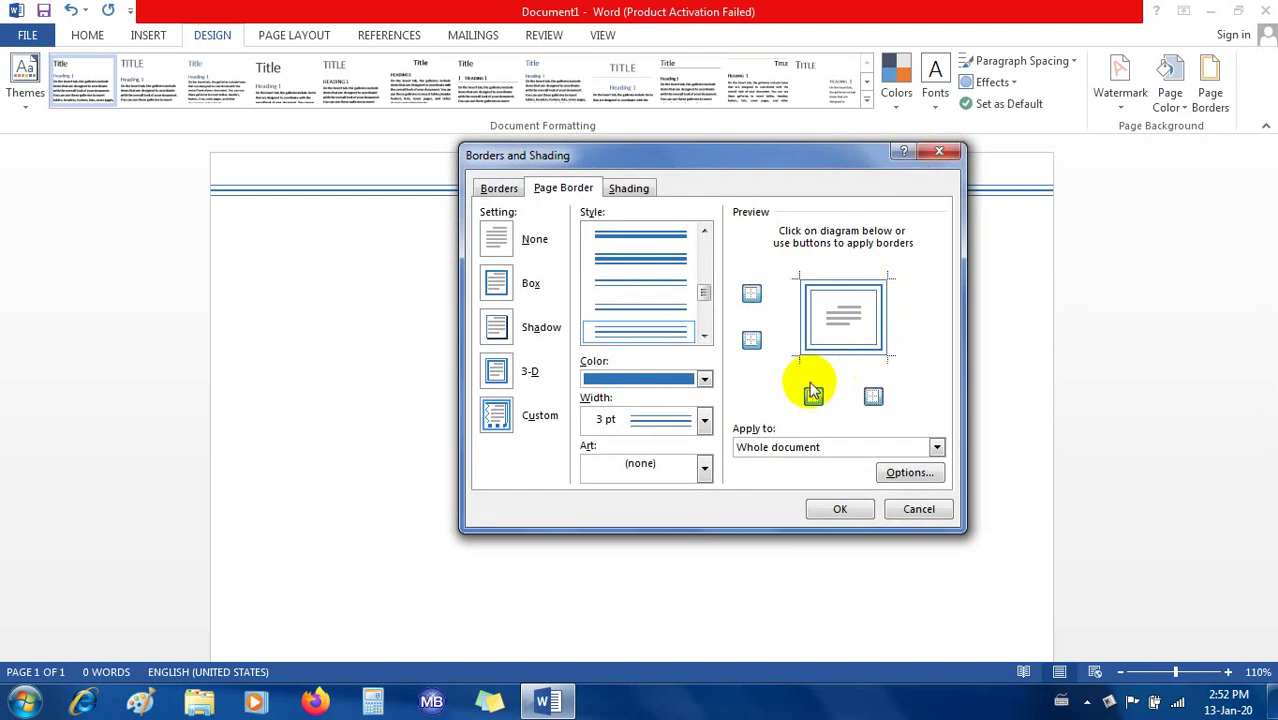
pyautogui.click(838, 512)
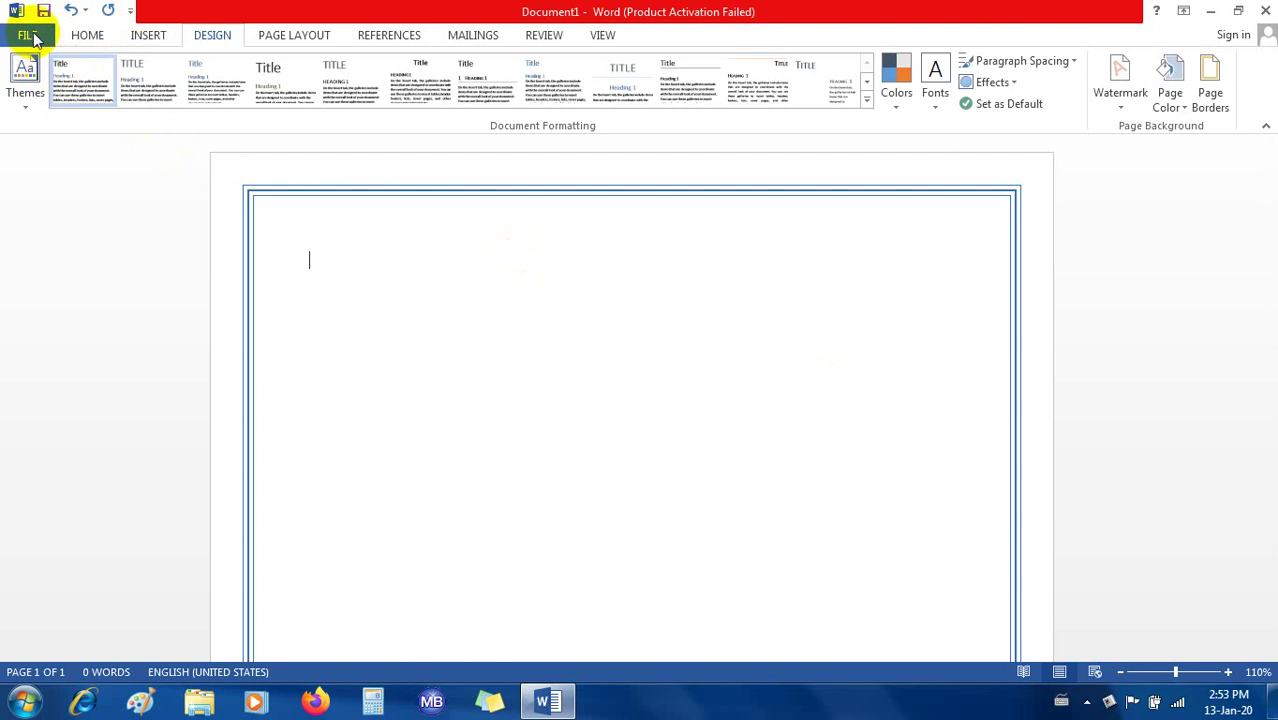
# Start Save As and choose the Desktop as the save location
pyautogui.click(31, 36)
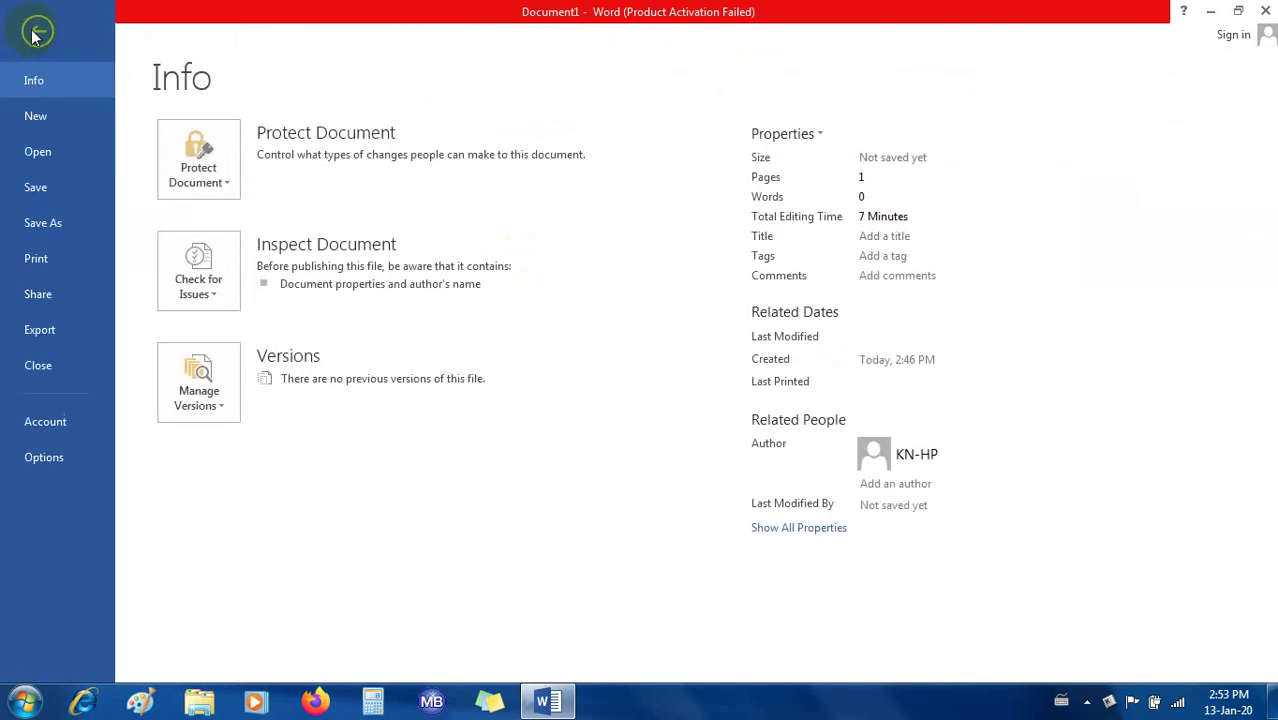
pyautogui.click(57, 225)
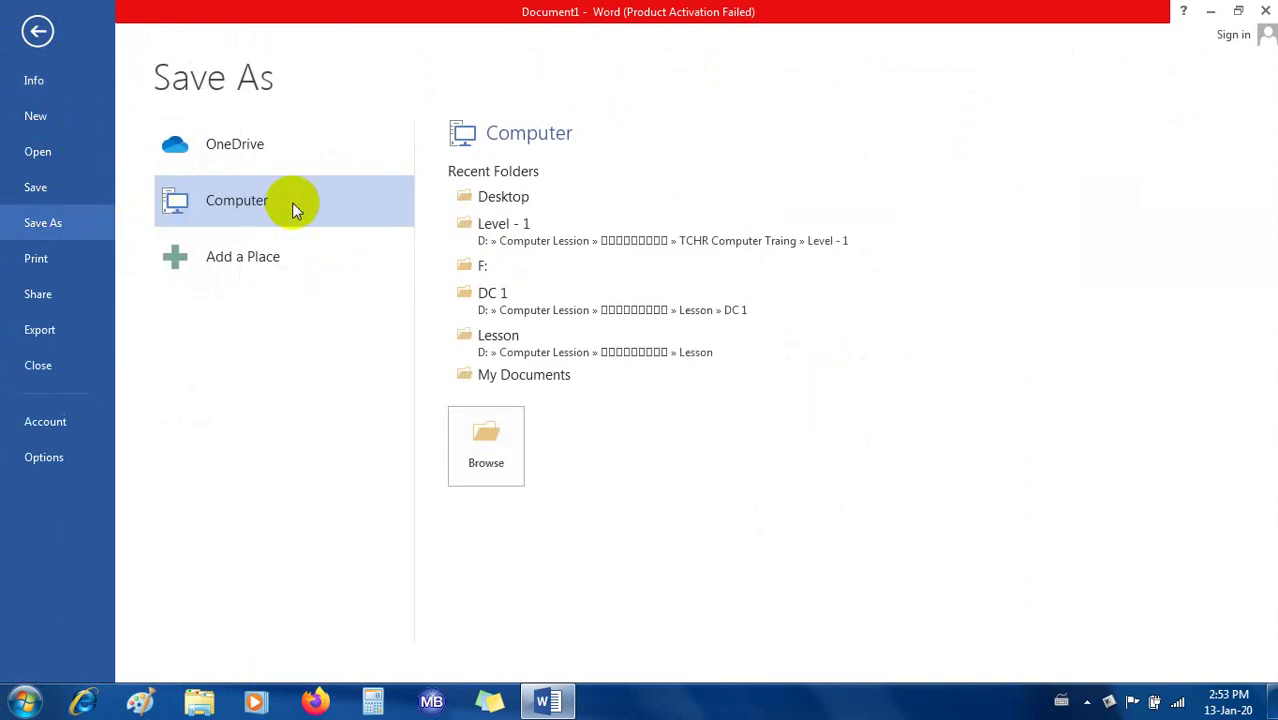
pyautogui.click(490, 465)
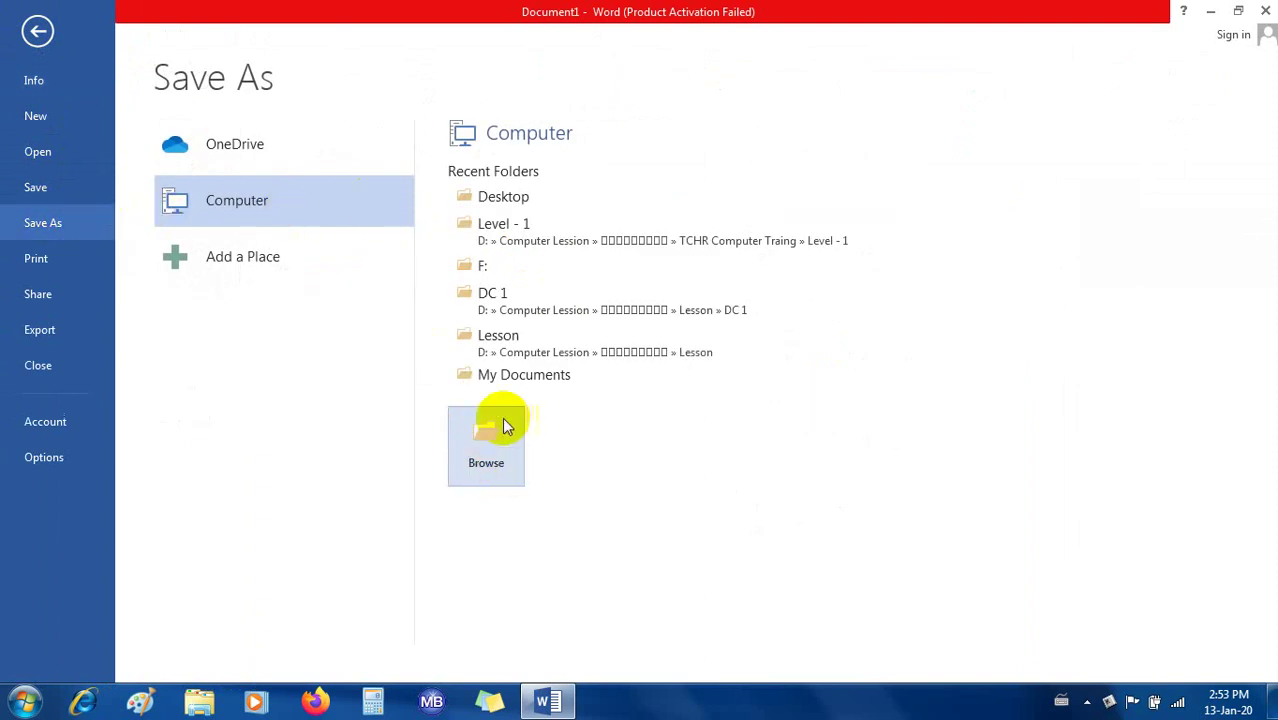
pyautogui.click(487, 458)
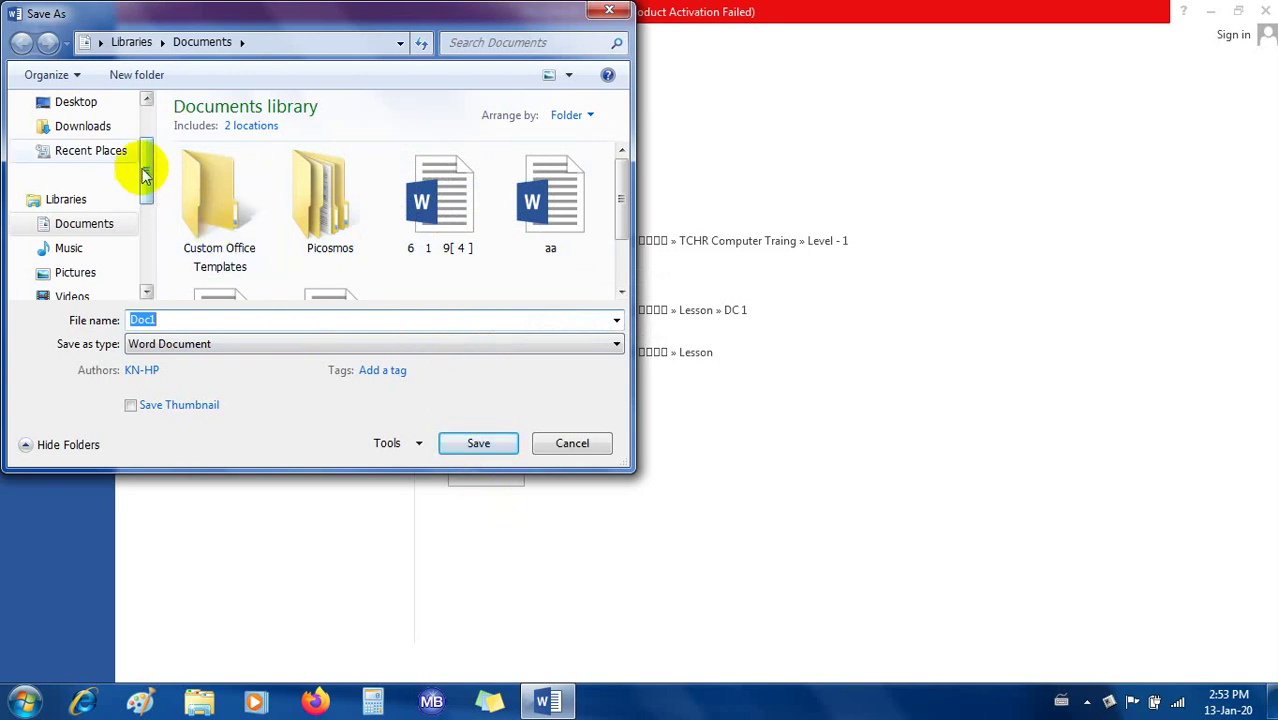
pyautogui.click(100, 110)
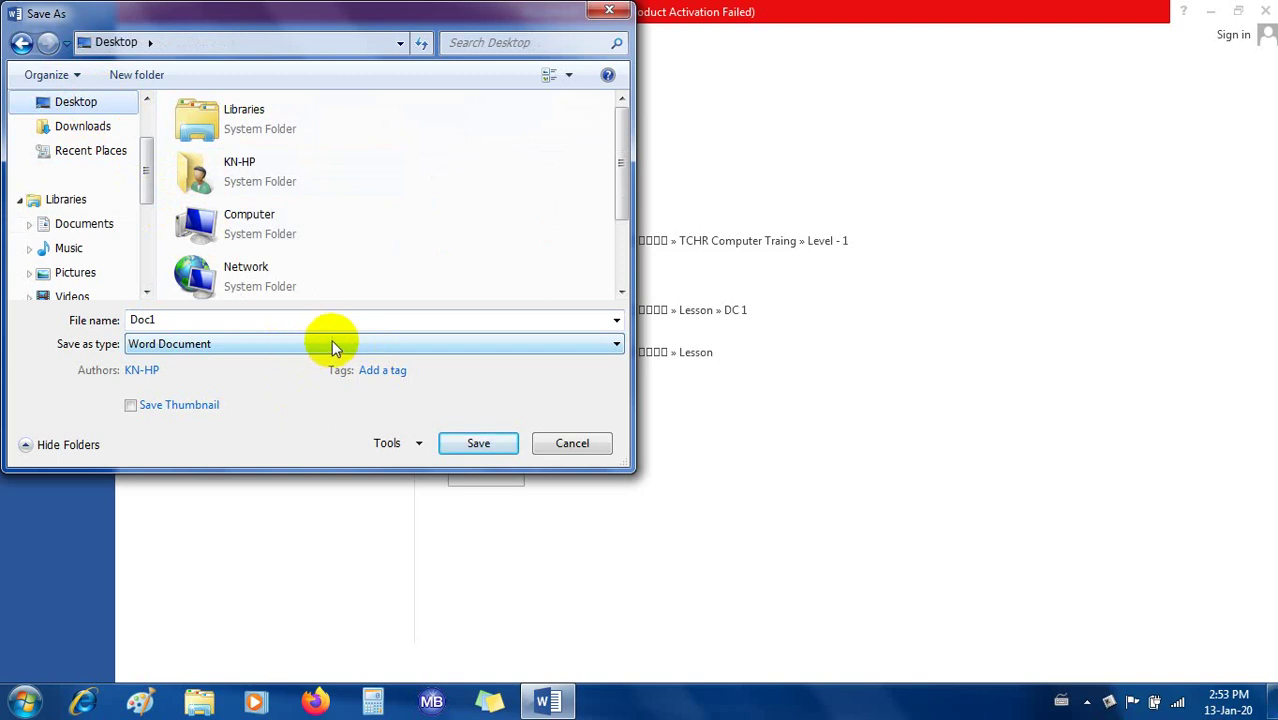
# Set the file type to Word 97-2003 Document and save as Doc1
pyautogui.click(611, 344)
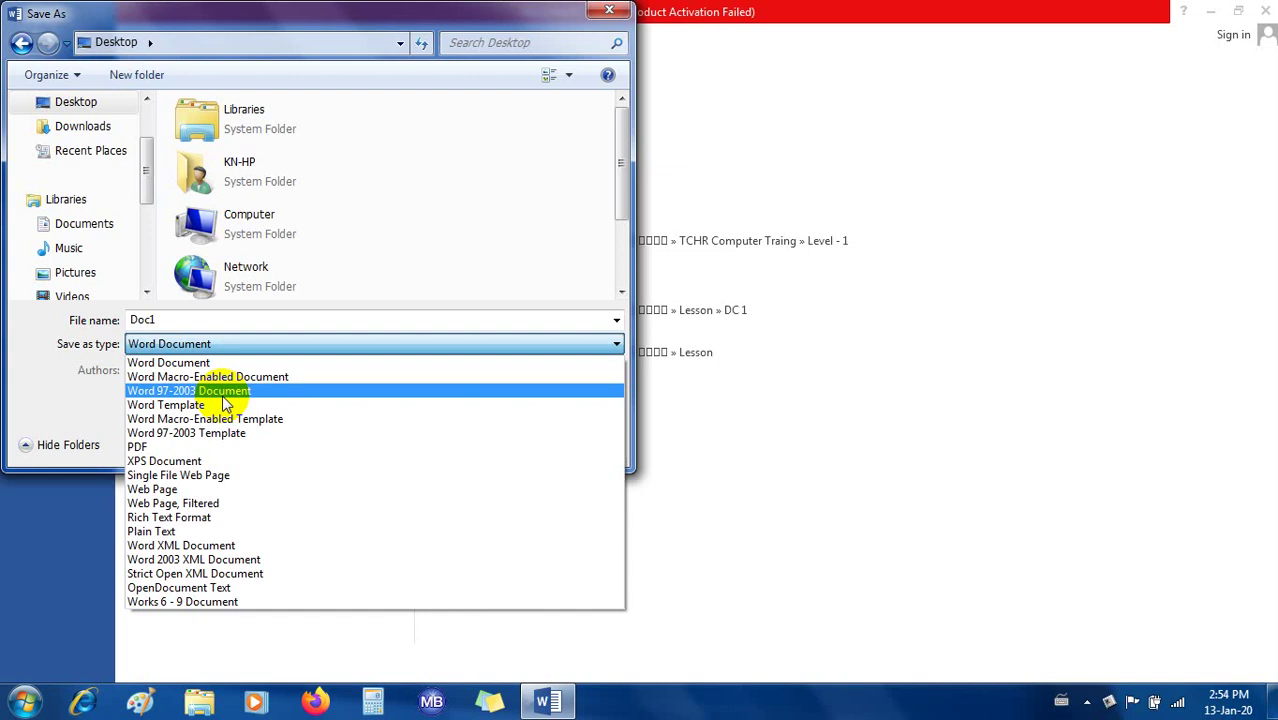
pyautogui.click(224, 402)
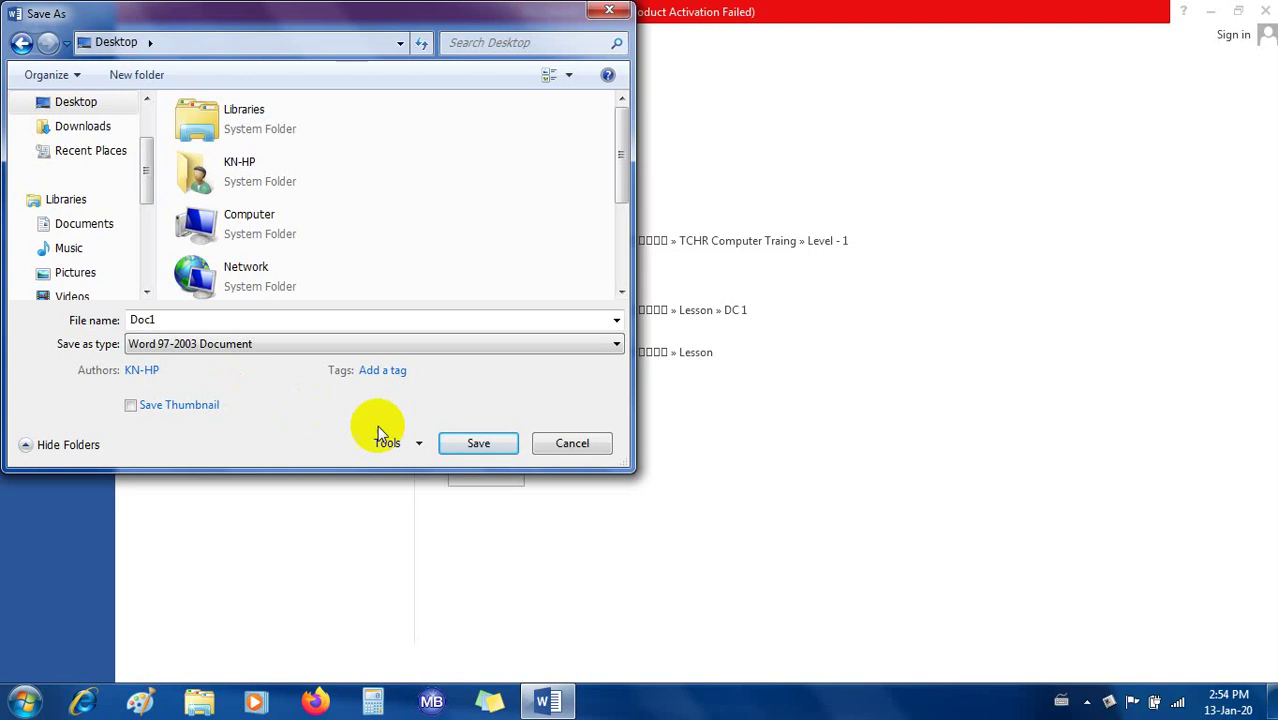
pyautogui.click(473, 445)
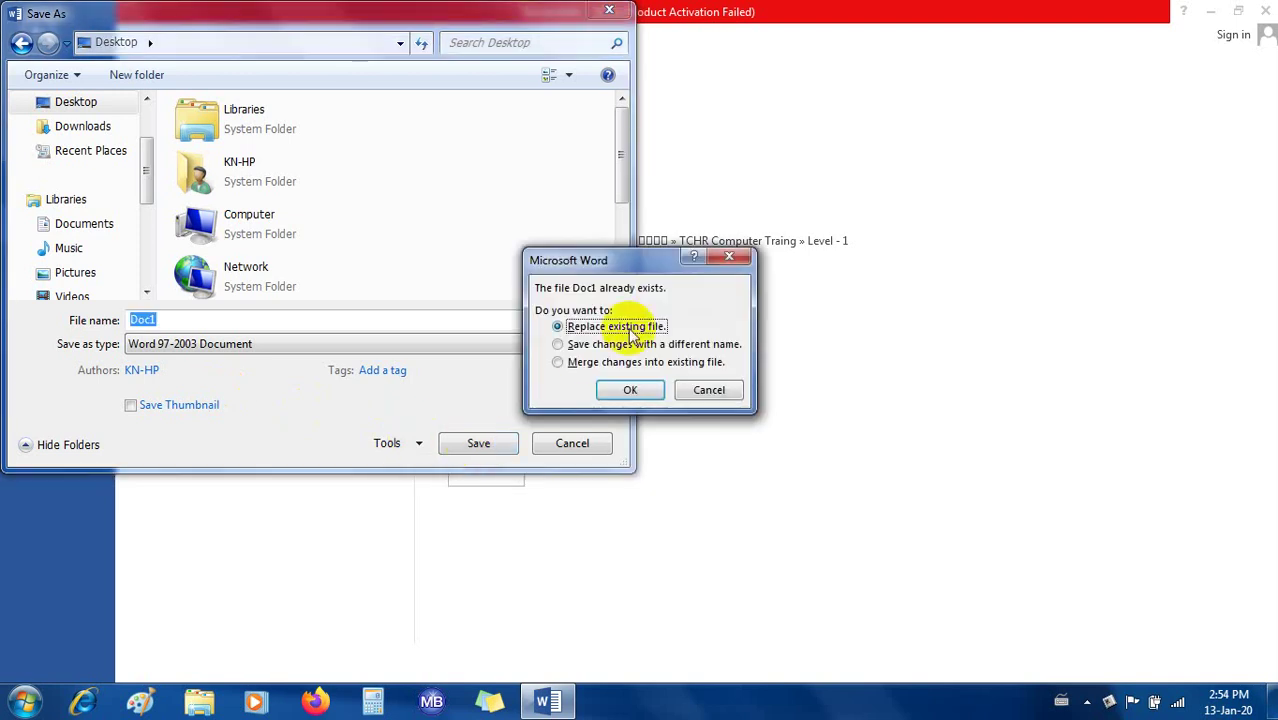
# Confirm replacing the existing Doc1 file on the Desktop
pyautogui.click(630, 391)
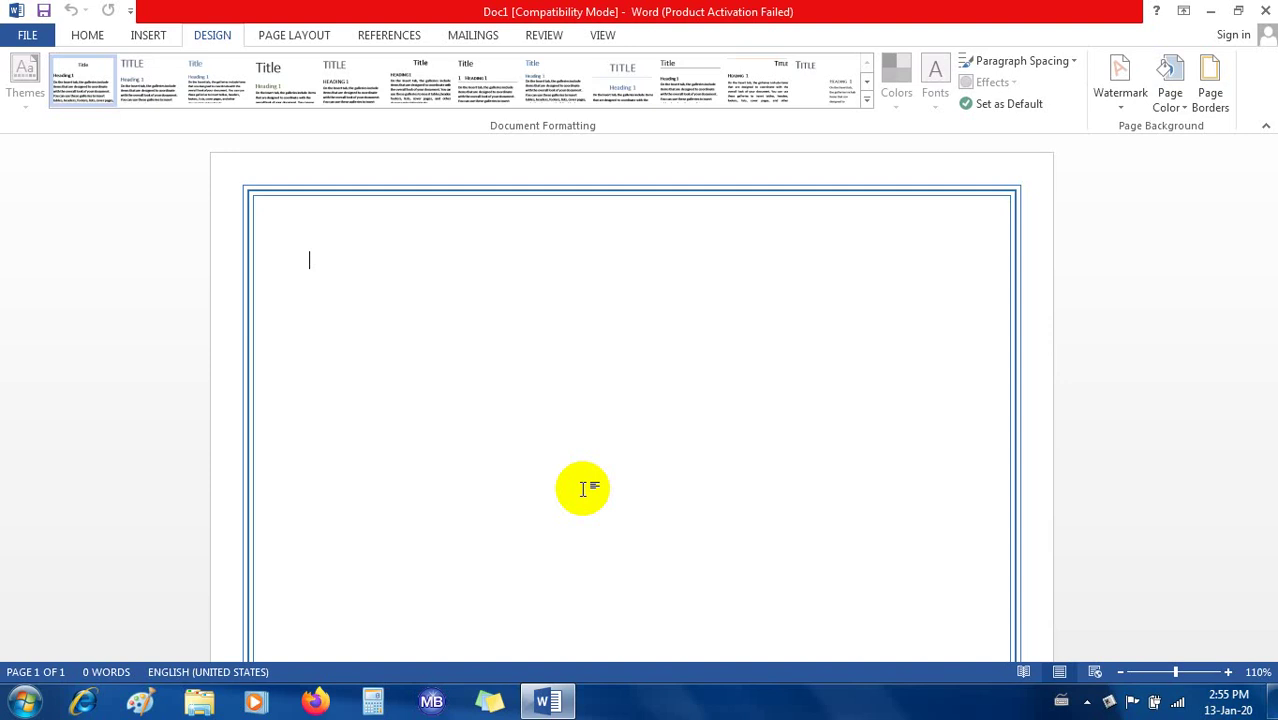
# Insert WordArt using the arched style from the first row of the gallery
pyautogui.click(152, 39)
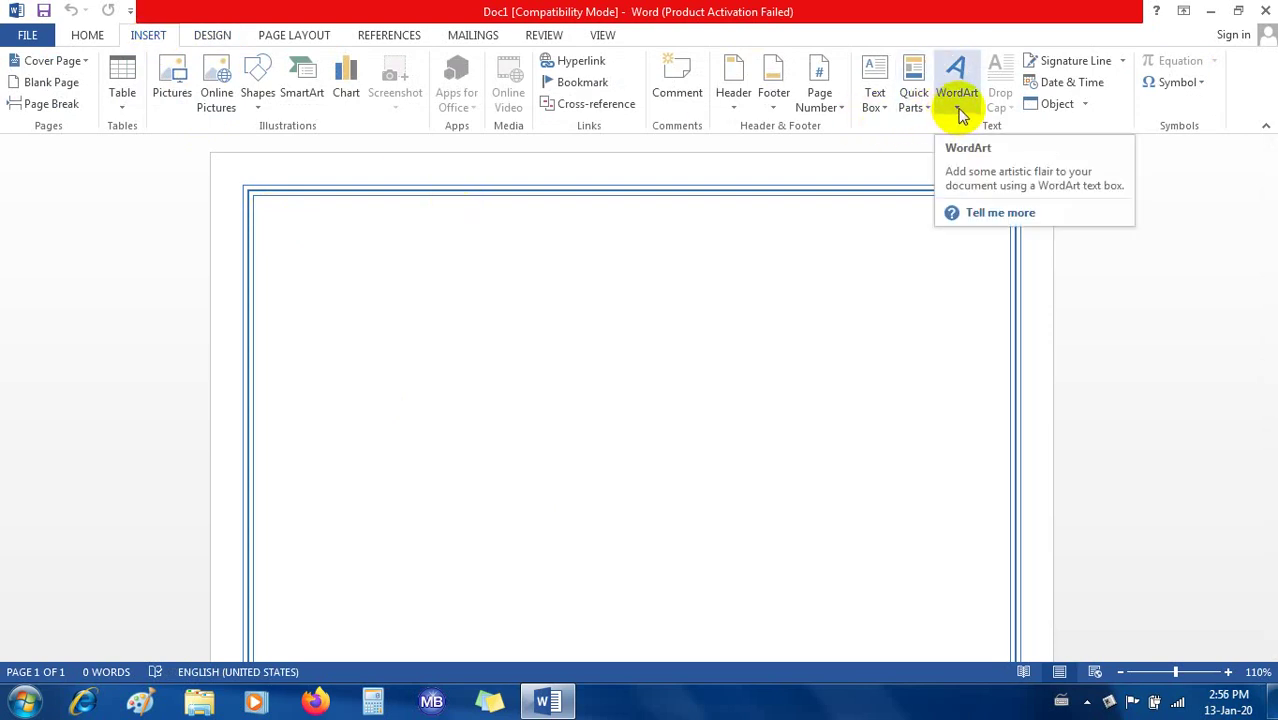
pyautogui.click(958, 112)
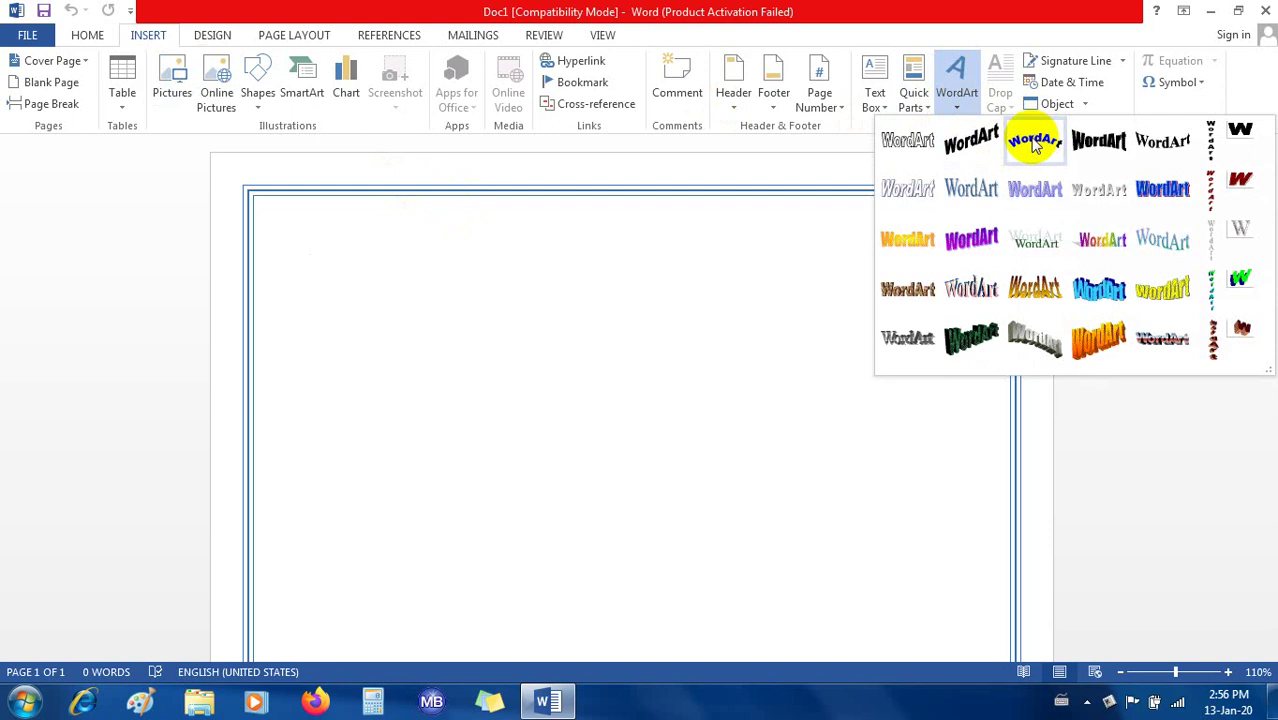
pyautogui.click(1036, 145)
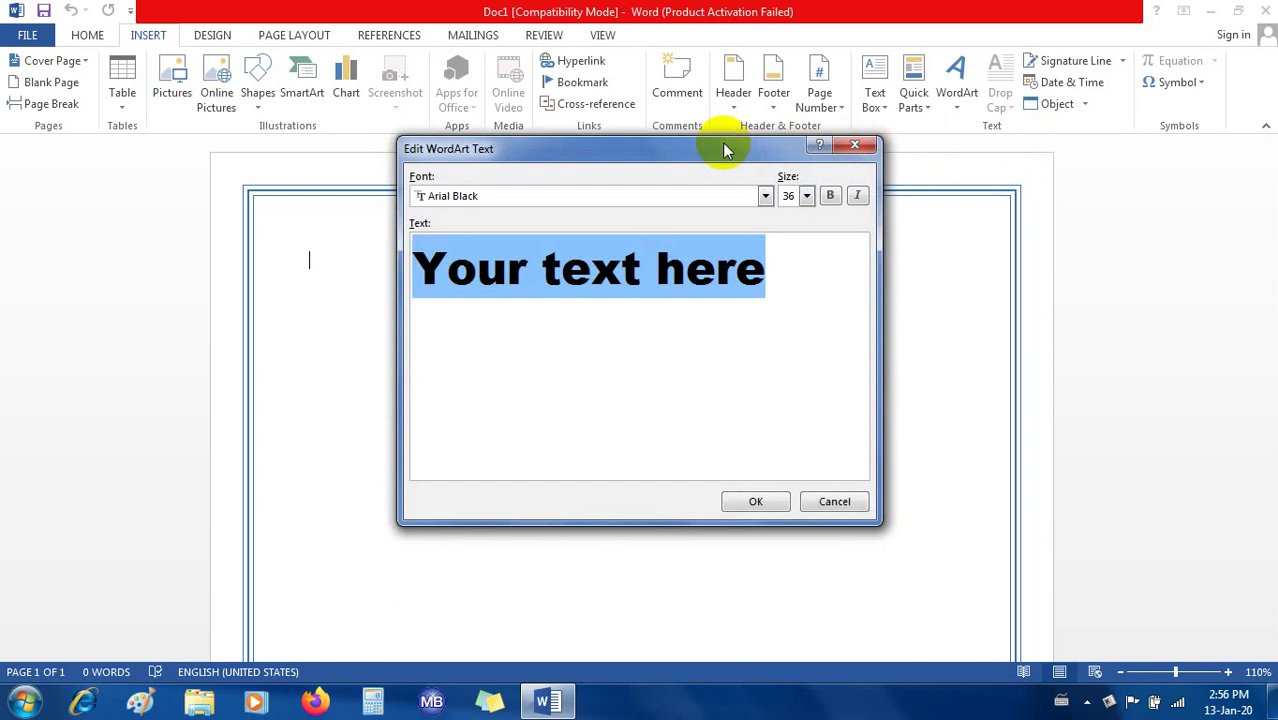
# Change the WordArt text font from Arial Black to -Win---Kalaw
pyautogui.click(765, 196)
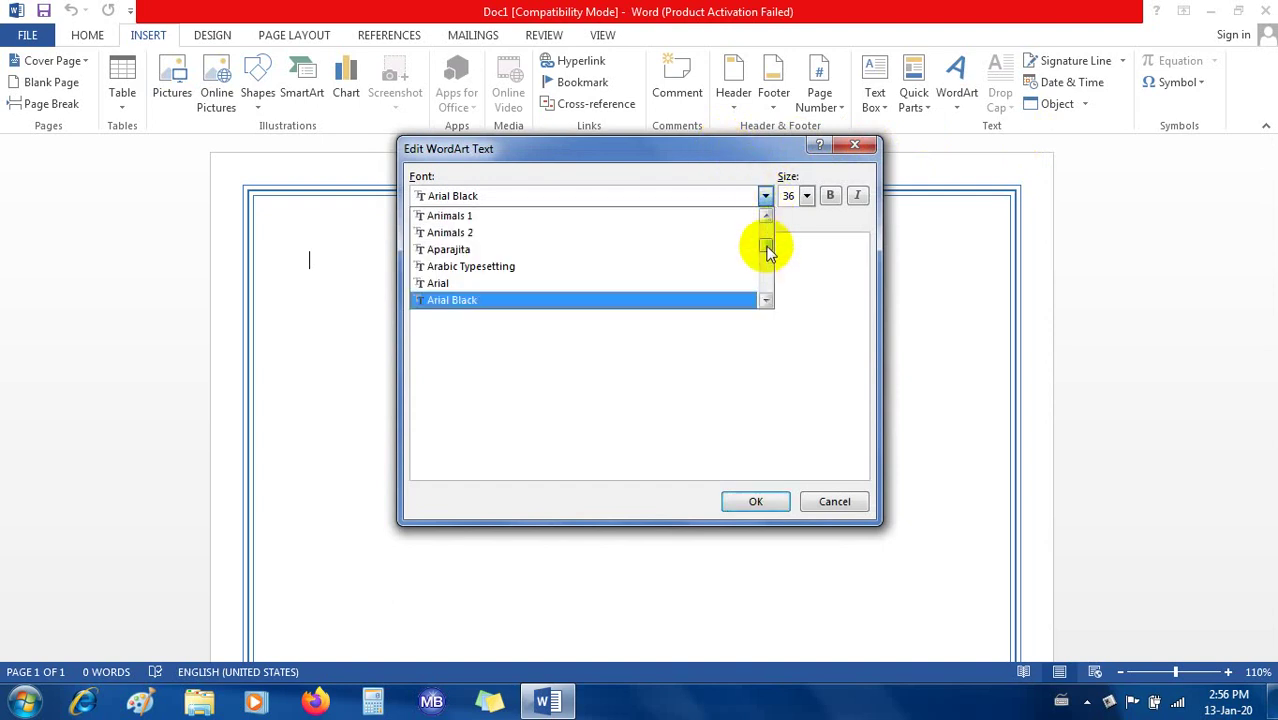
pyautogui.moveTo(767, 250); pyautogui.dragTo(768, 305)
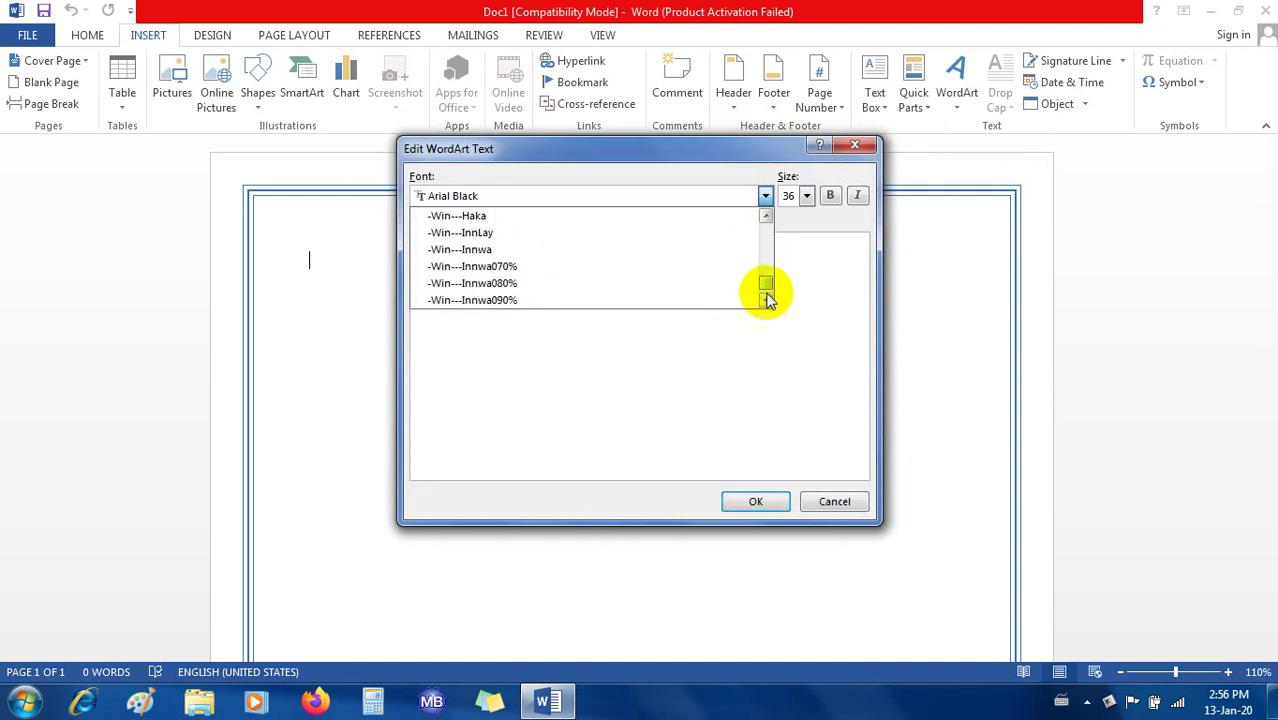
pyautogui.click(766, 301)
pyautogui.click(766, 301)
pyautogui.click(766, 301)
pyautogui.click(766, 301)
pyautogui.click(766, 301)
pyautogui.click(766, 301)
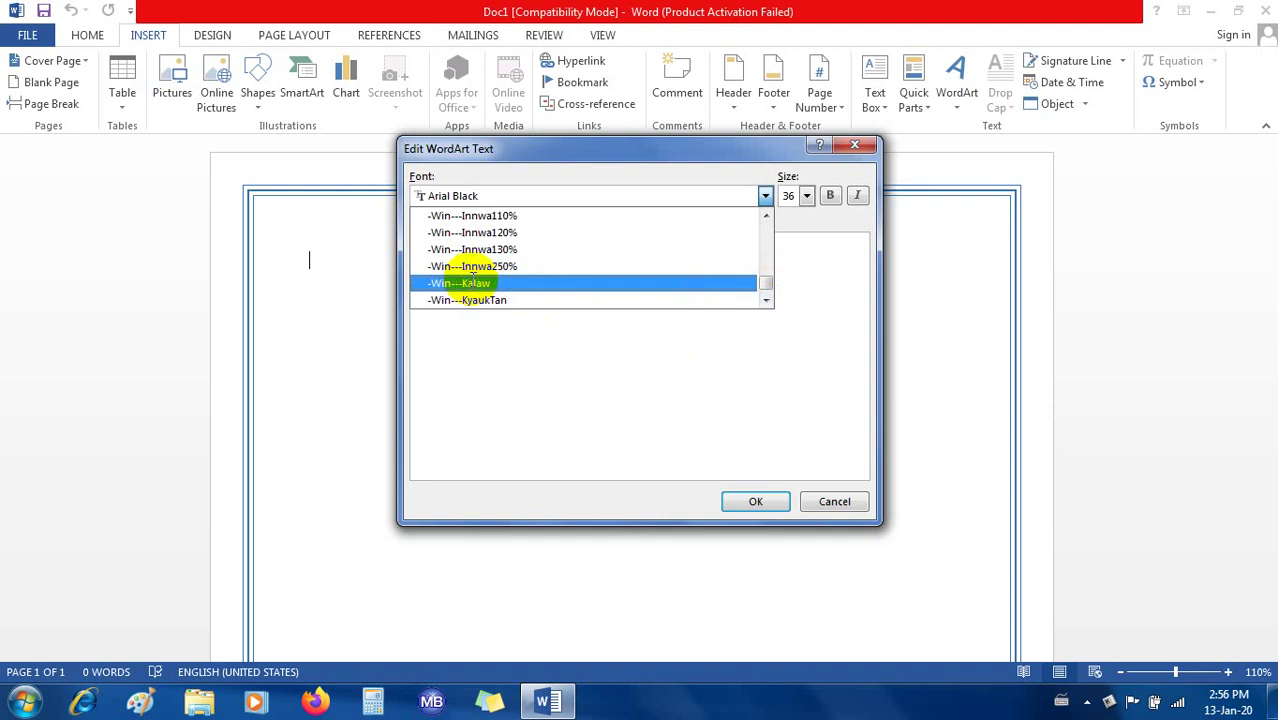
pyautogui.click(473, 283)
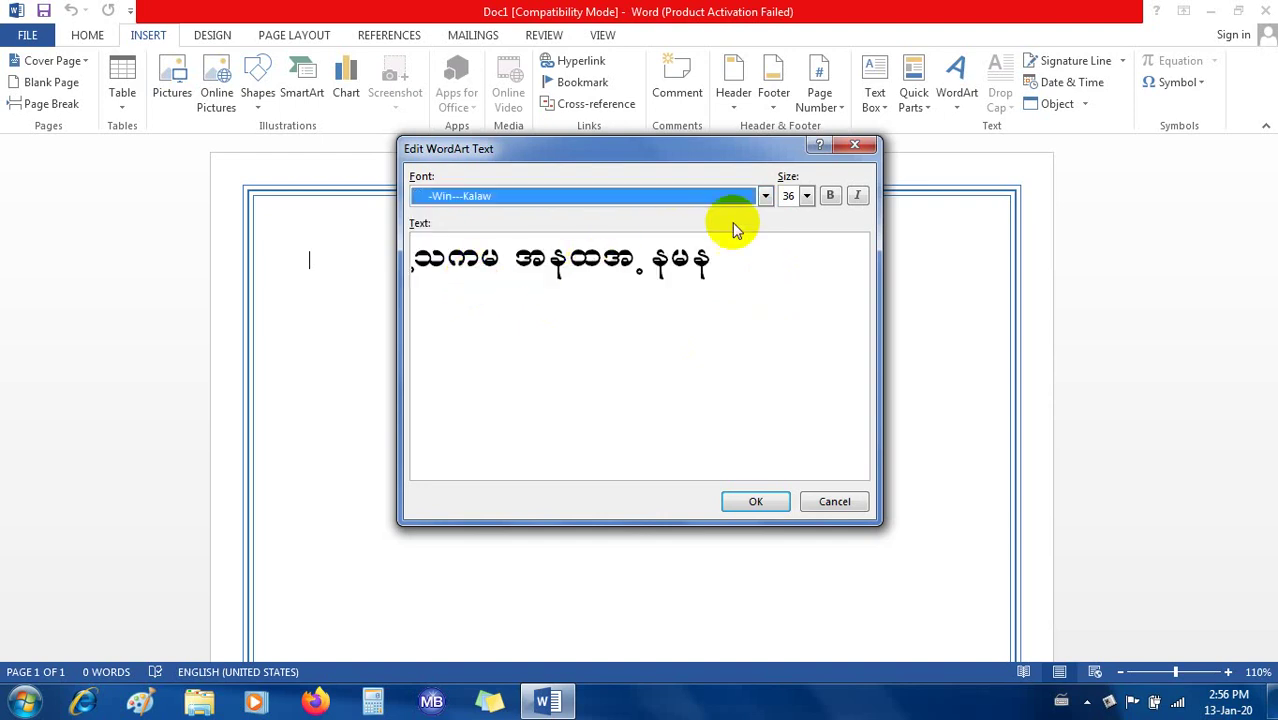
# Choose 40 from the Size list for the WordArt text
pyautogui.click(807, 196)
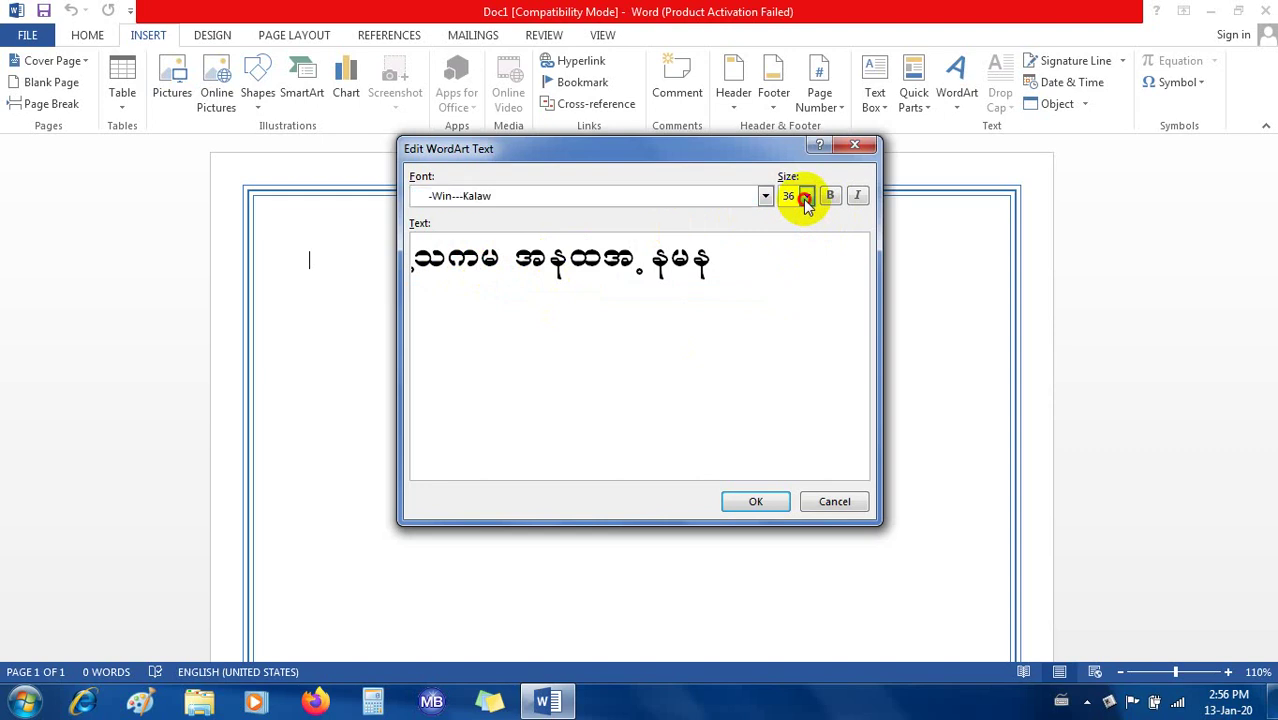
pyautogui.moveTo(807, 215); pyautogui.dragTo(811, 300)
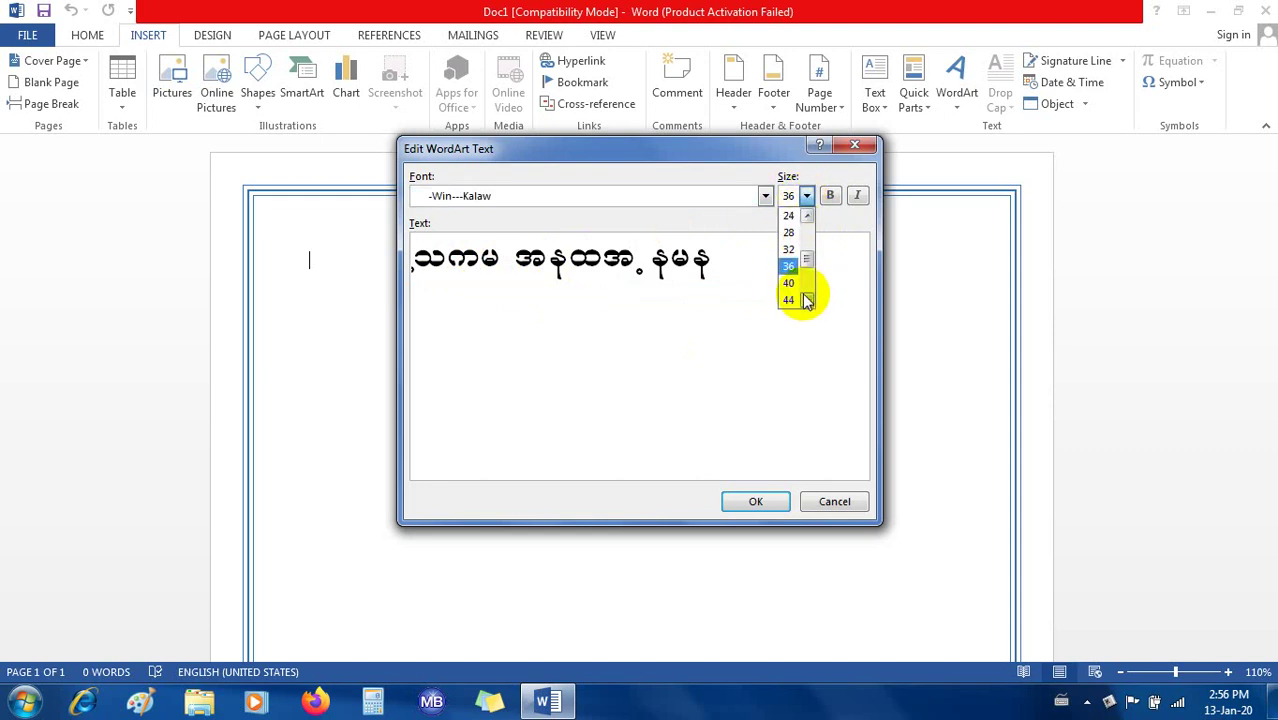
pyautogui.click(793, 284)
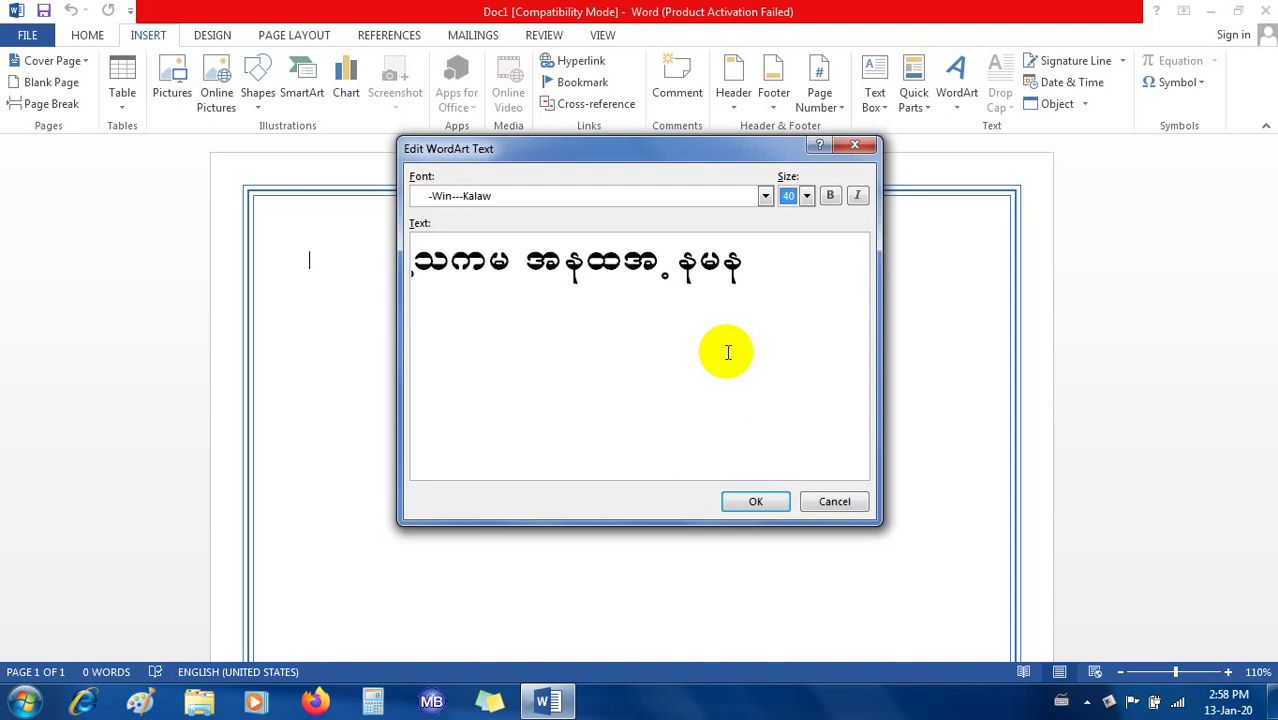
# Replace the placeholder text with the Burmese heading 'o ajccH uGefyslwmoifwef;'
pyautogui.moveTo(722, 262)
pyautogui.mouseDown()
pyautogui.moveTo(742, 262)
pyautogui.moveTo(413, 264)
pyautogui.mouseUp()
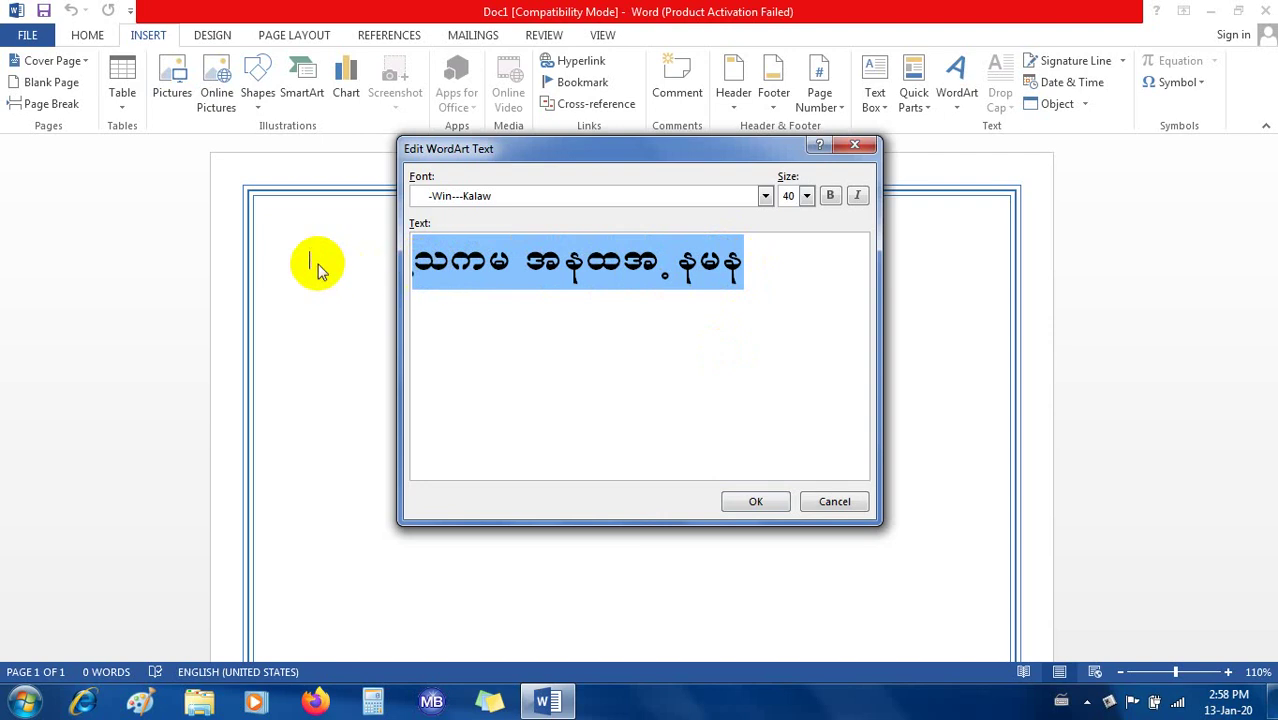
pyautogui.write('o')
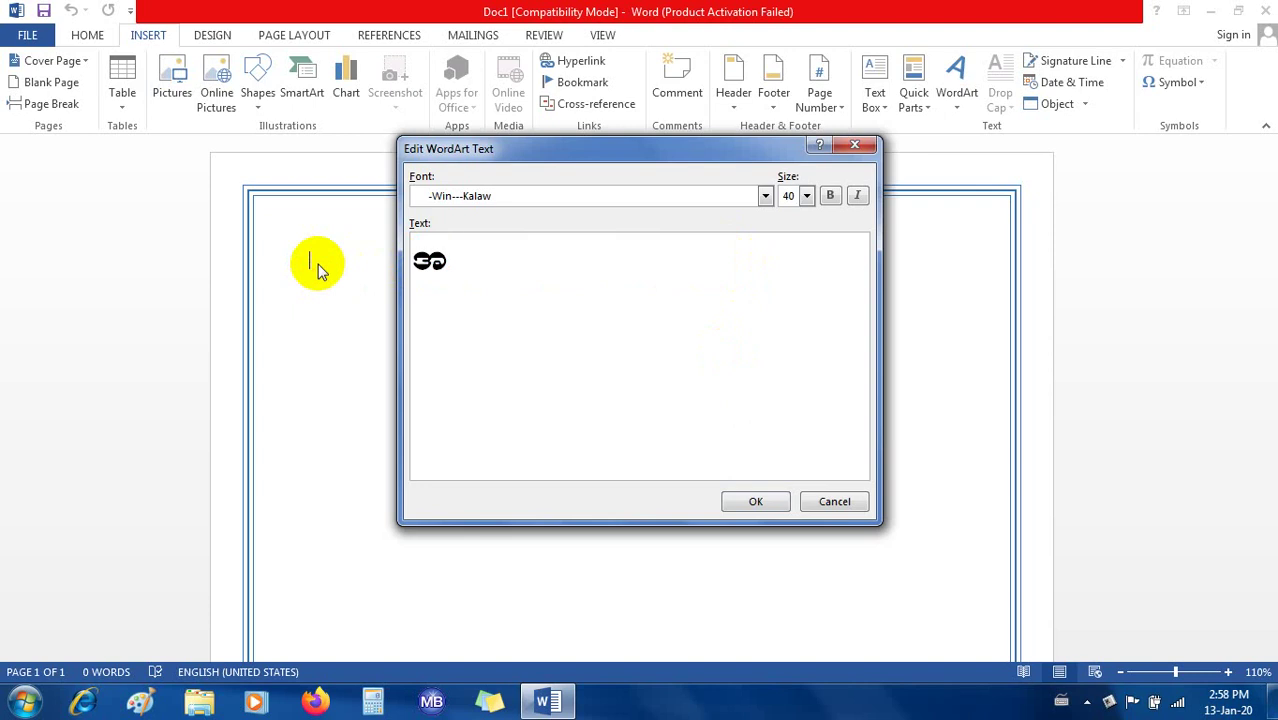
pyautogui.write(' ajc')
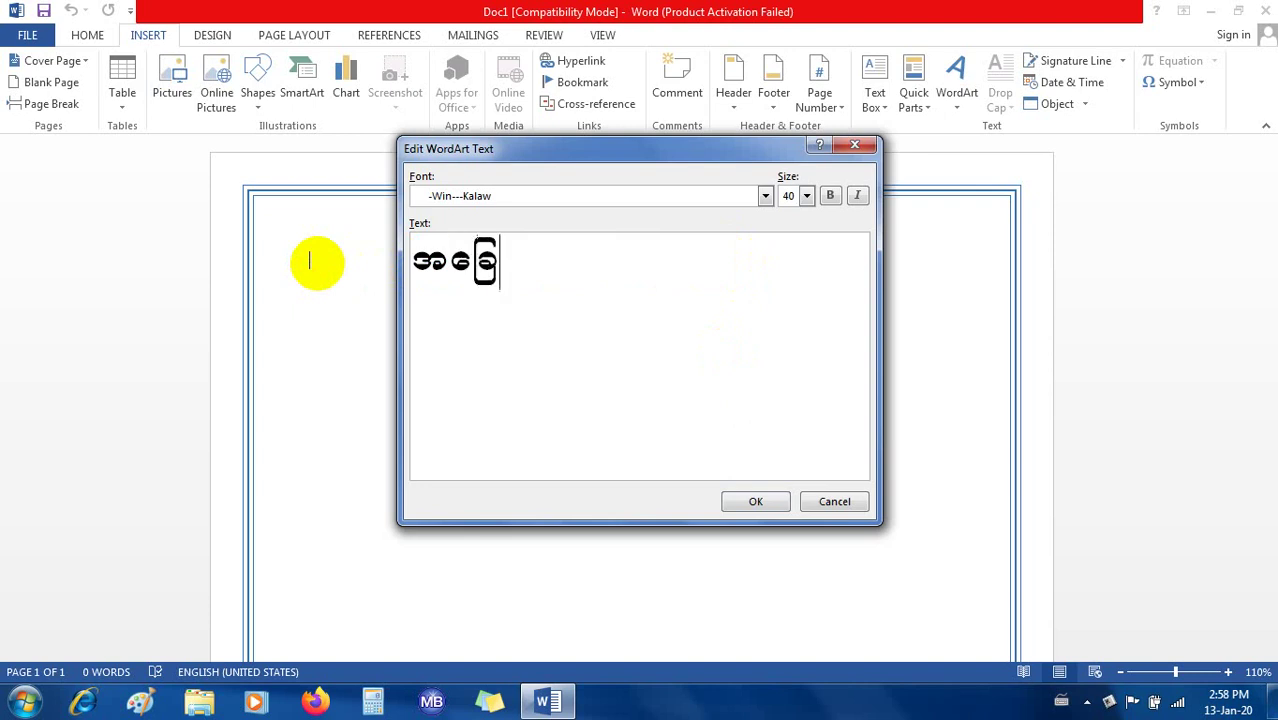
pyautogui.write('cH')
pyautogui.write(' uG')
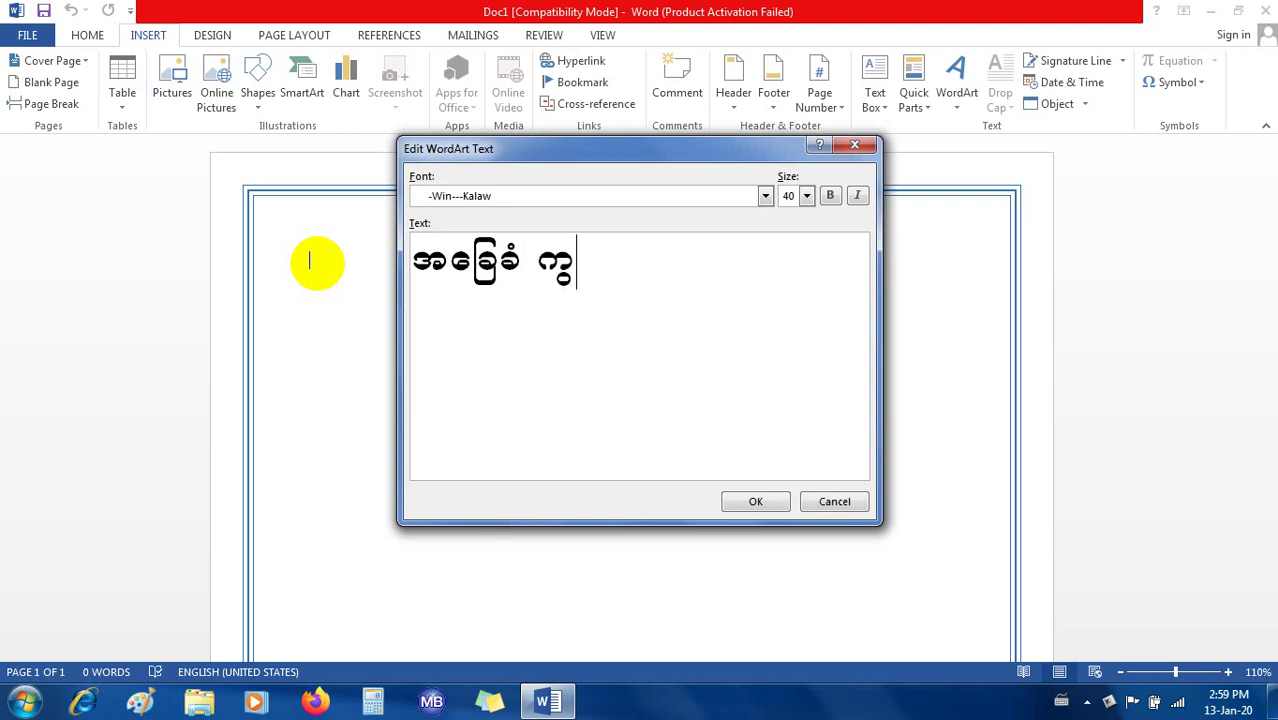
pyautogui.write('efys')
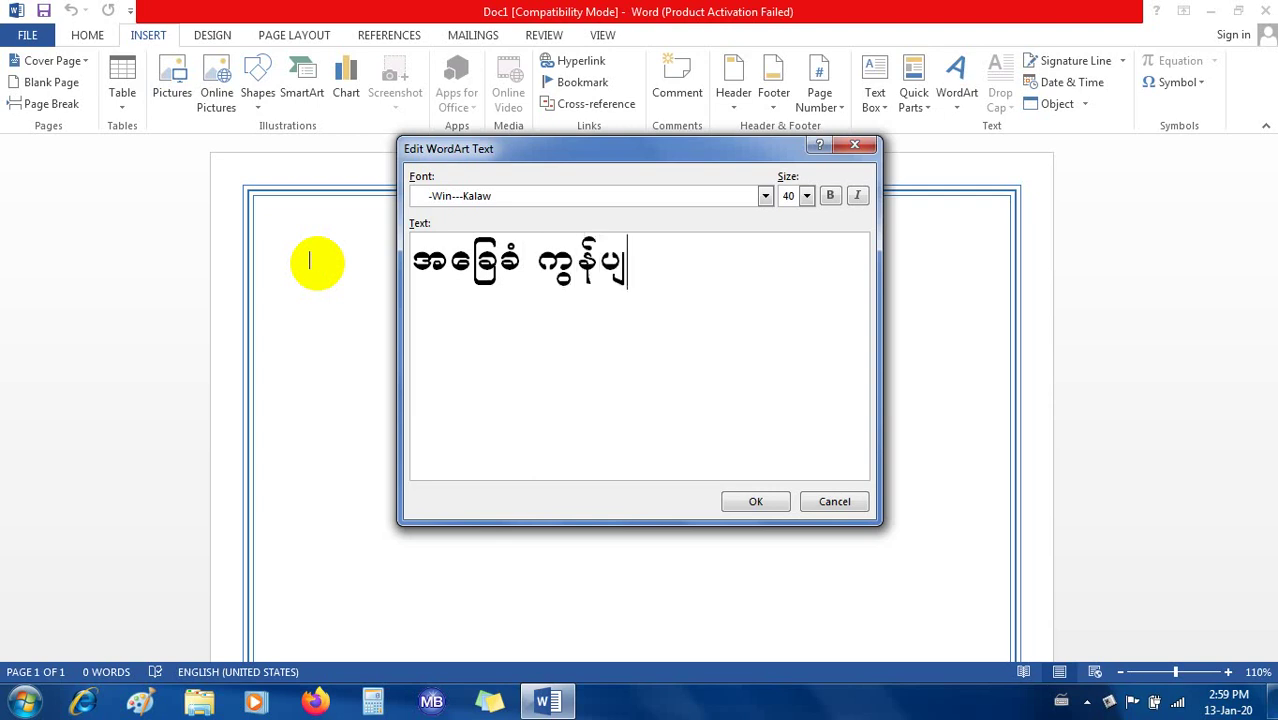
pyautogui.write('lwm')
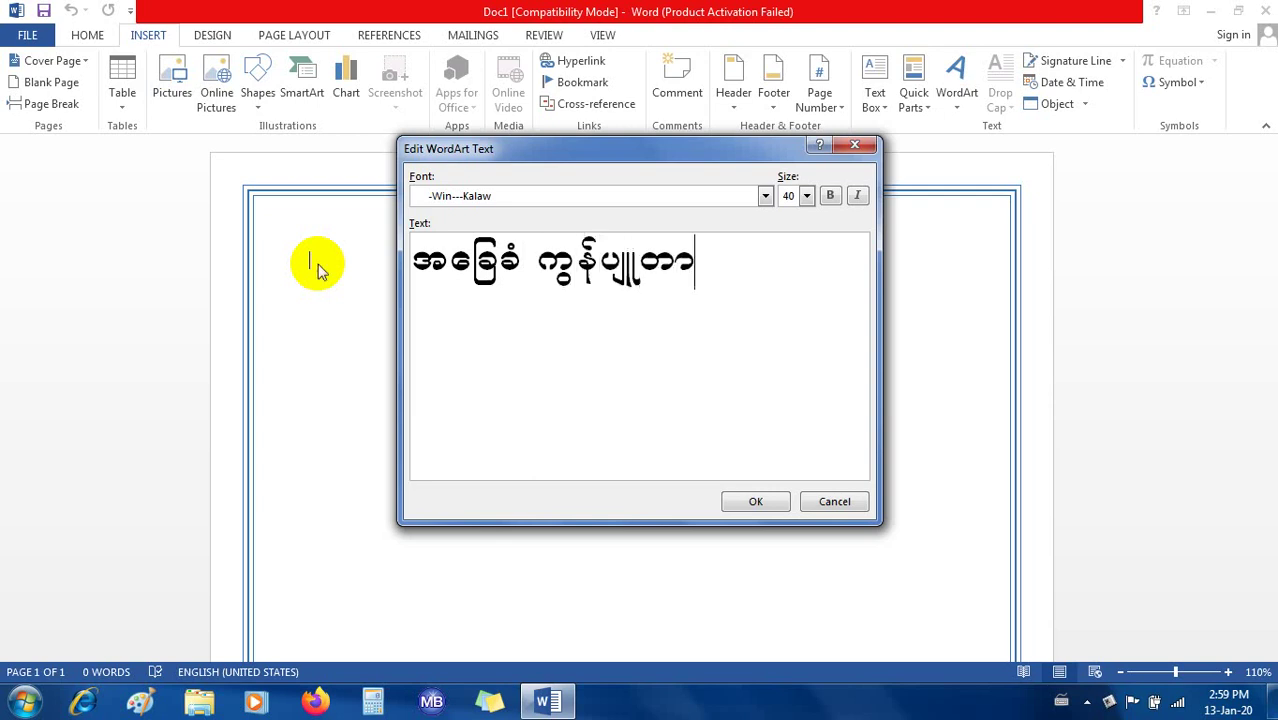
pyautogui.write('oif')
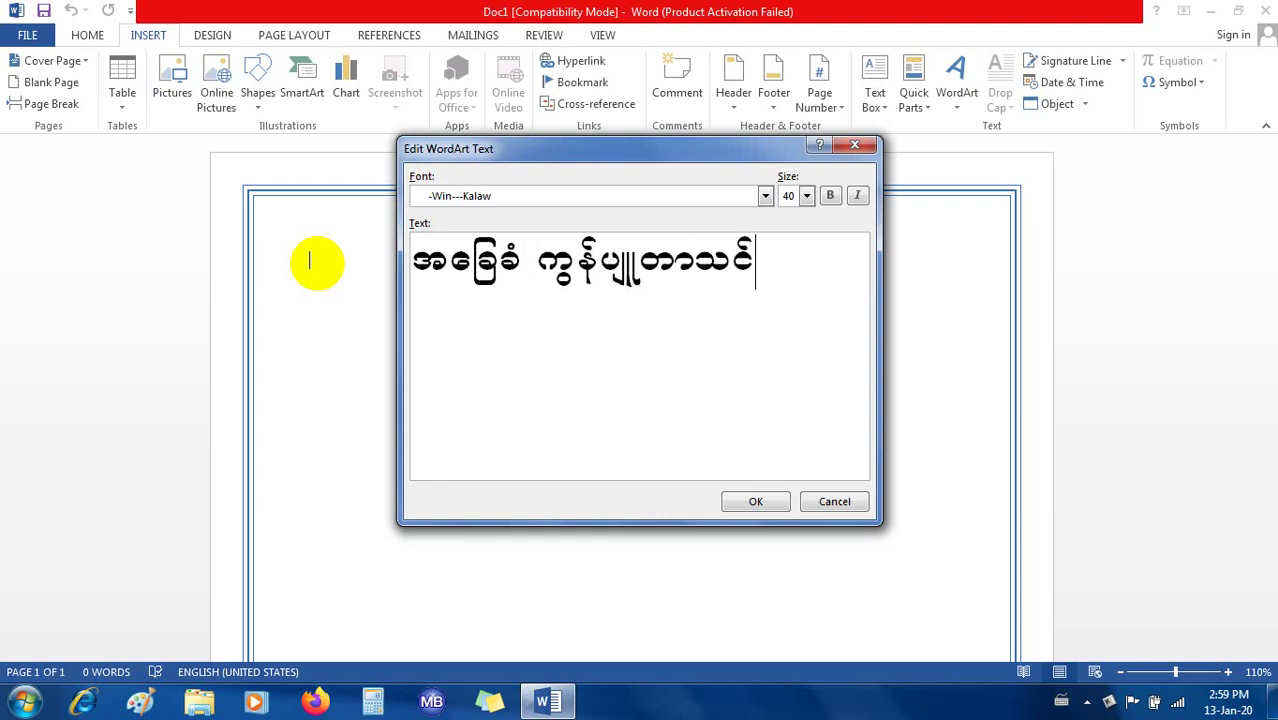
pyautogui.write('wef;')
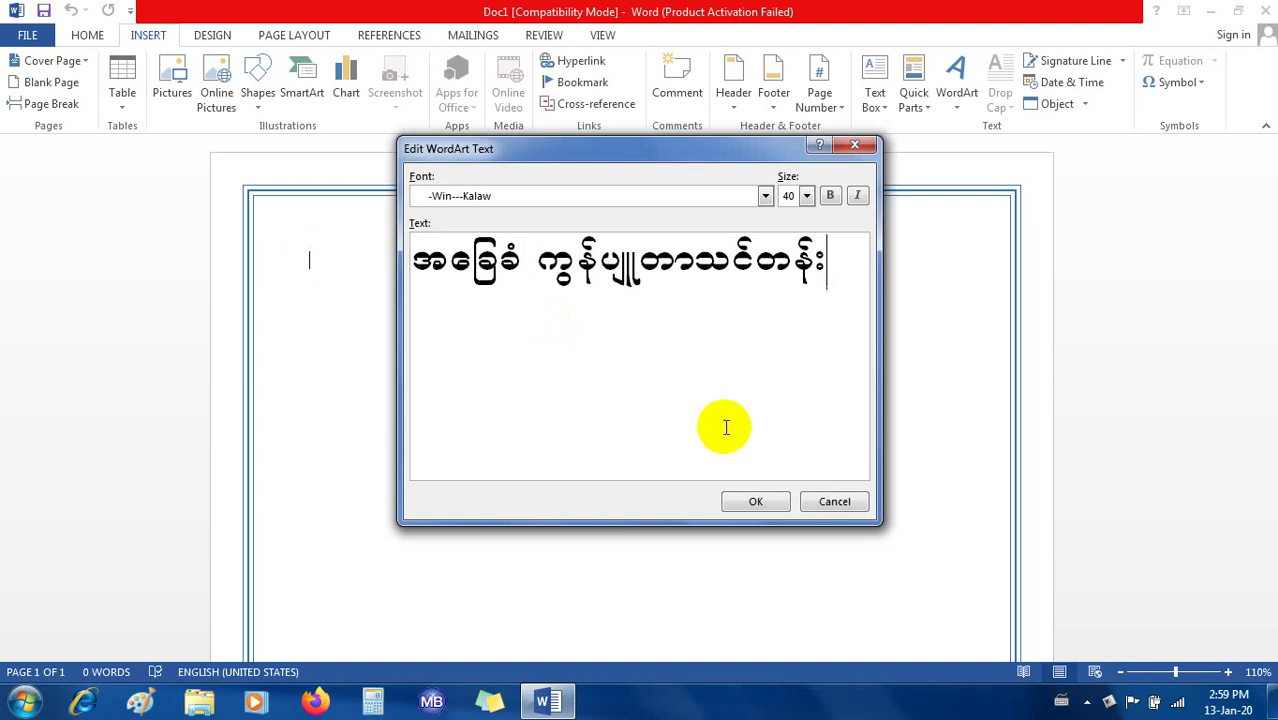
# Confirm the WordArt text so the 0.61" by 4.56" Burmese heading appears on the page
pyautogui.click(756, 503)
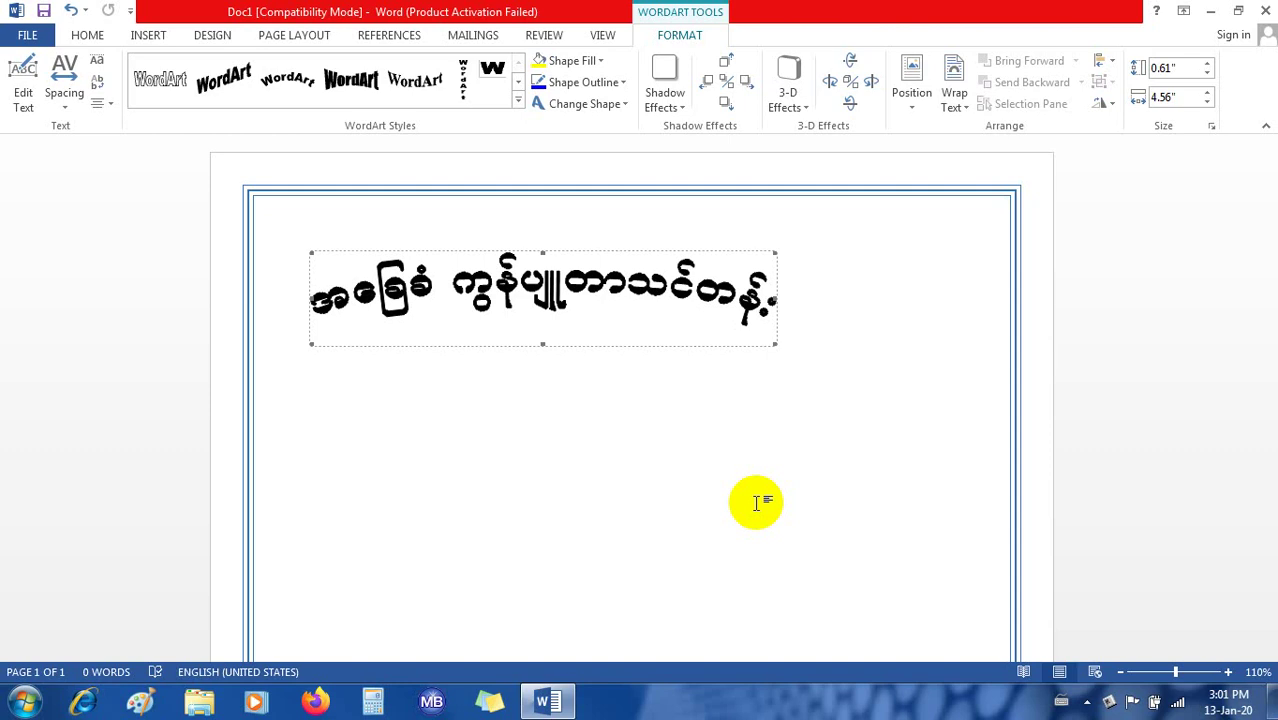
pyautogui.doubleClick(611, 258)
pyautogui.click(600, 242)
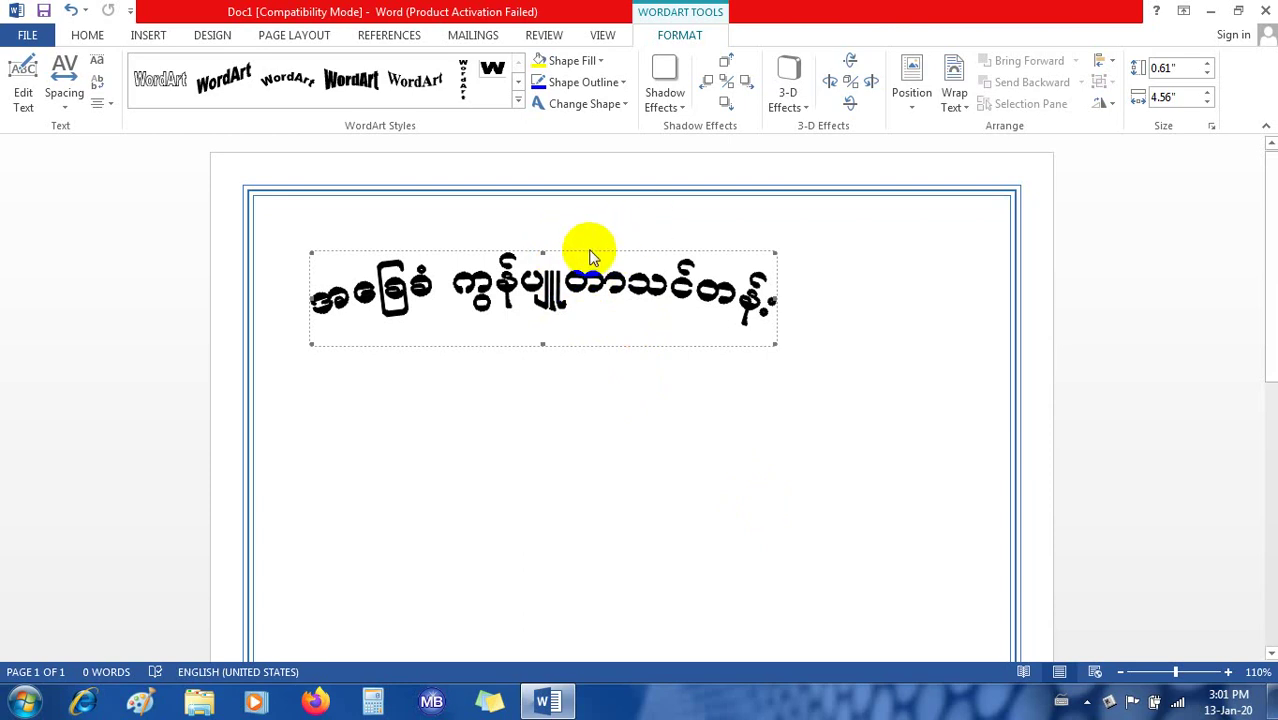
pyautogui.doubleClick(590, 252)
pyautogui.click(581, 245)
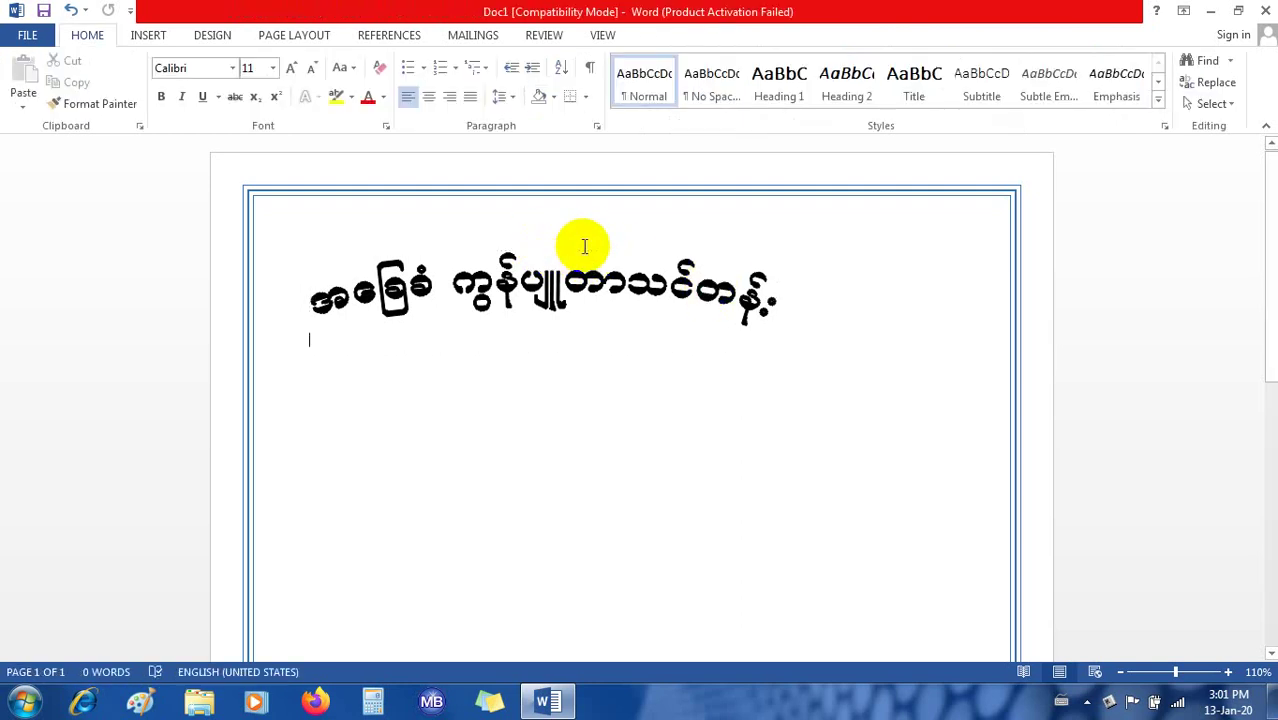
pyautogui.click(575, 285)
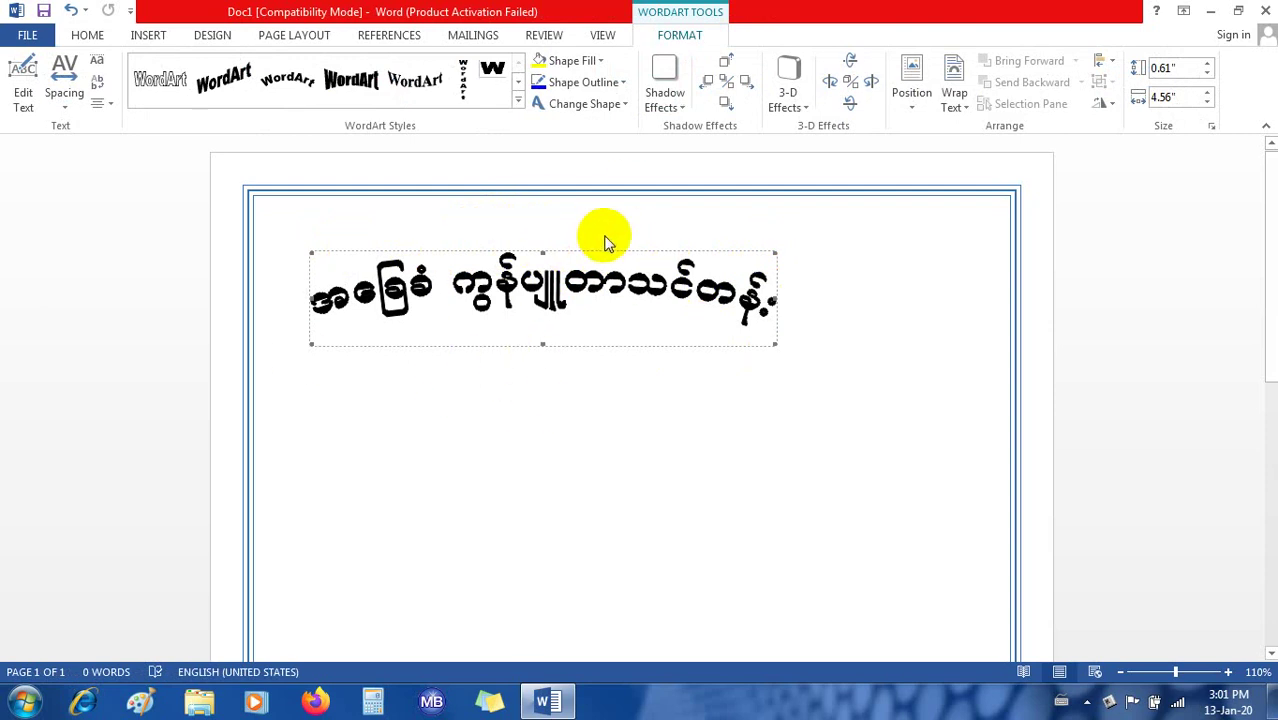
pyautogui.click(968, 112)
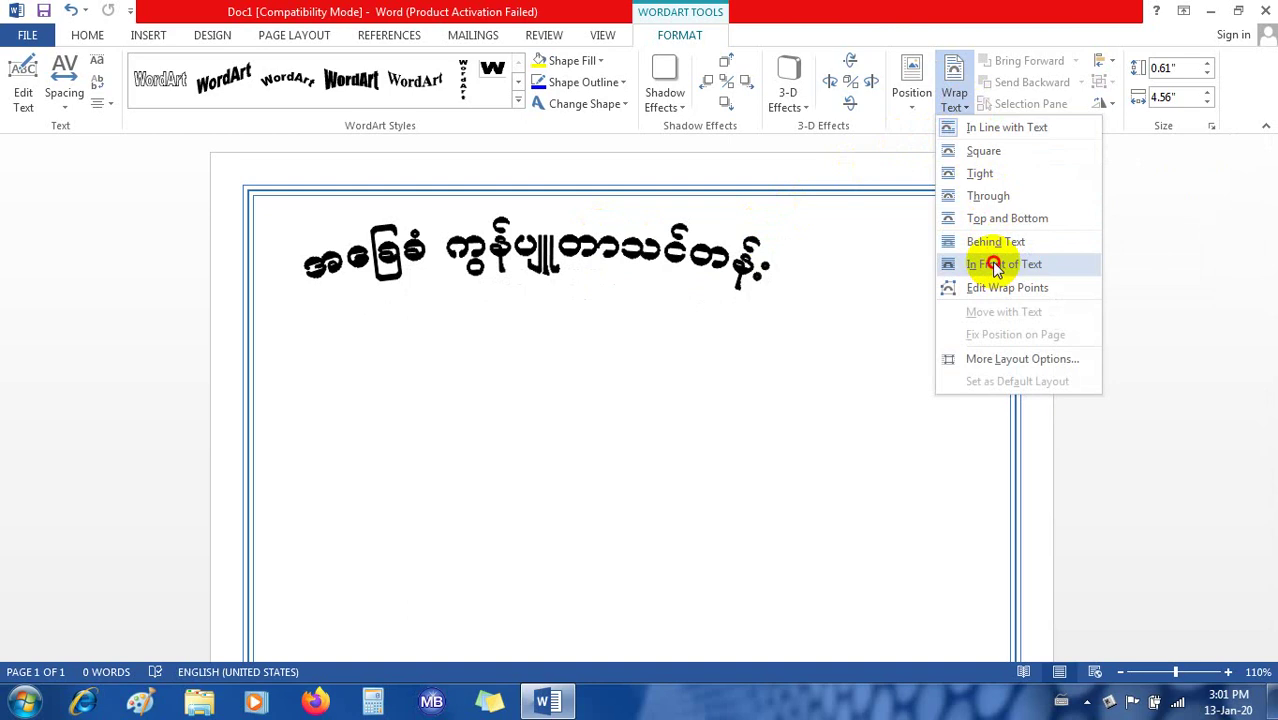
pyautogui.click(997, 266)
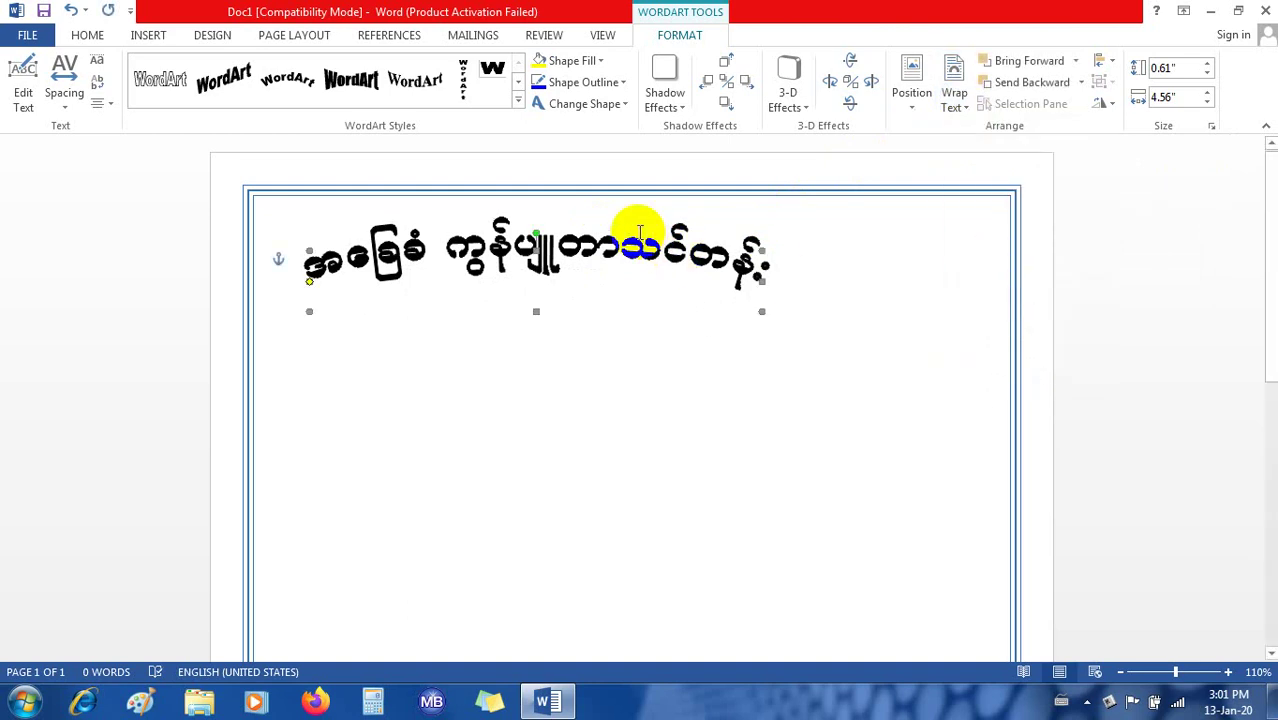
pyautogui.moveTo(648, 247); pyautogui.dragTo(732, 284)
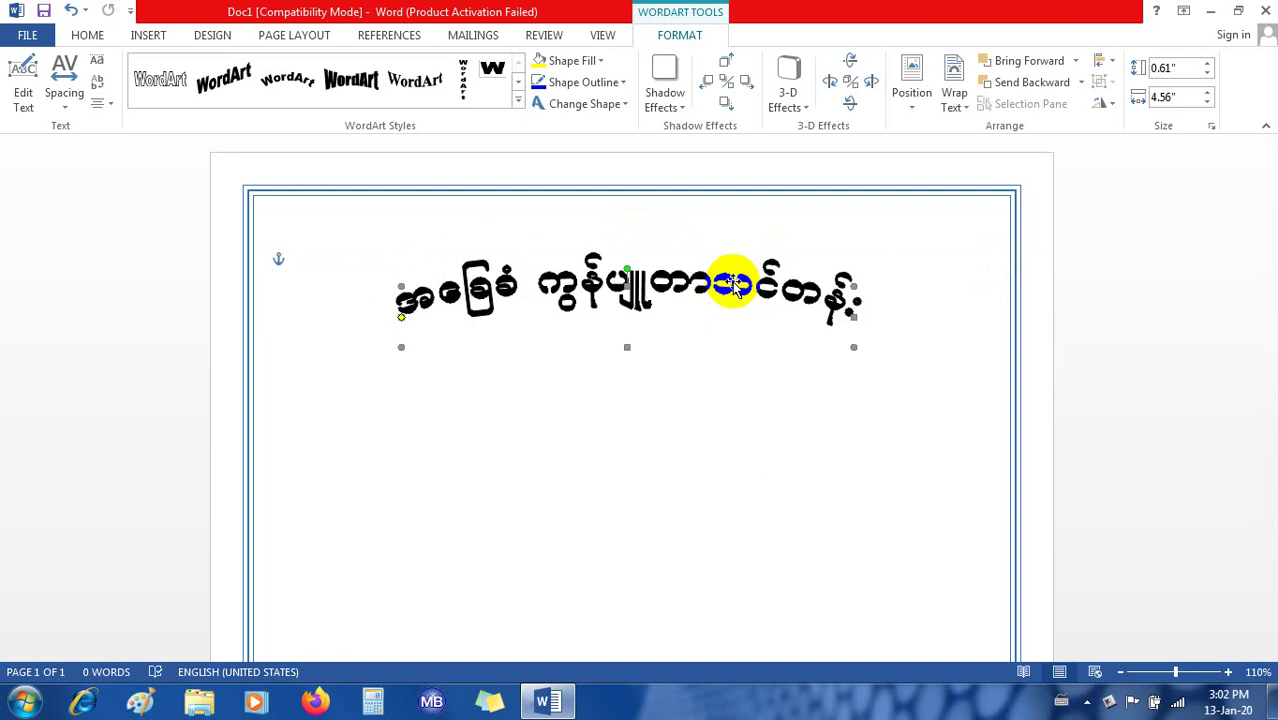
pyautogui.scroll(-1, 640, 265)
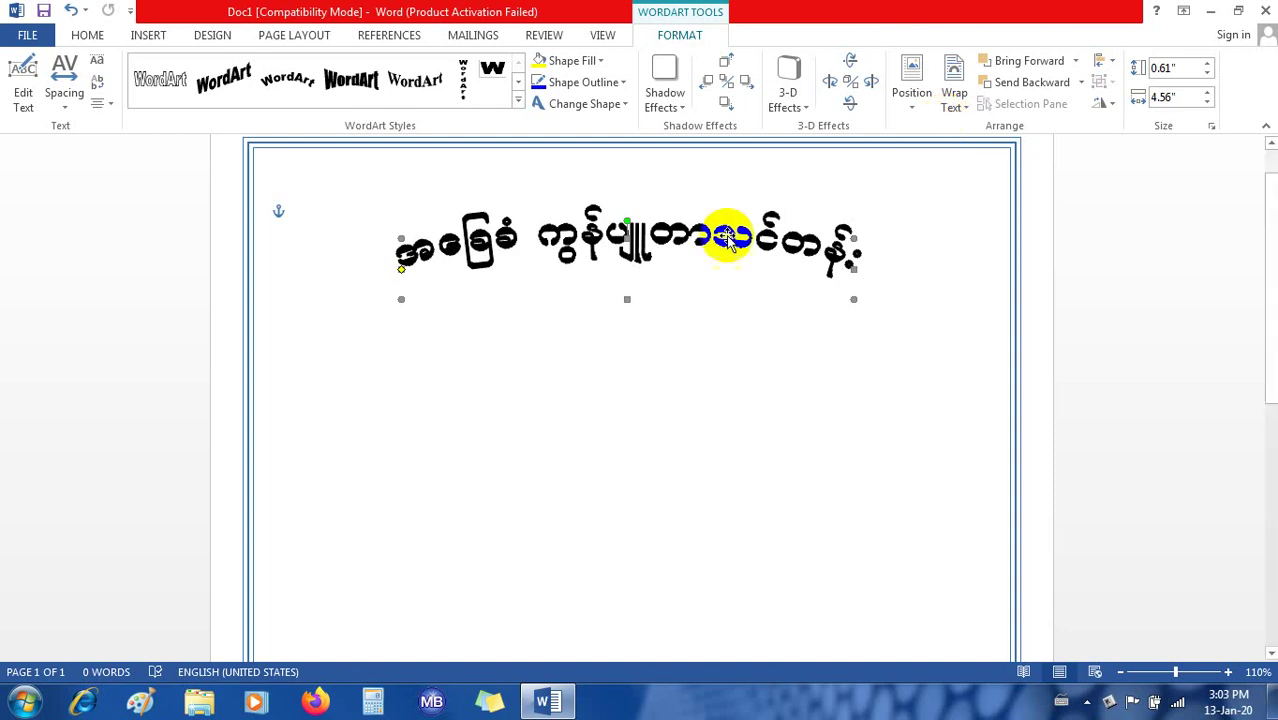
# Replace the wrong glyph in the Myanmar heading with the character 'င'
pyautogui.doubleClick(783, 232)
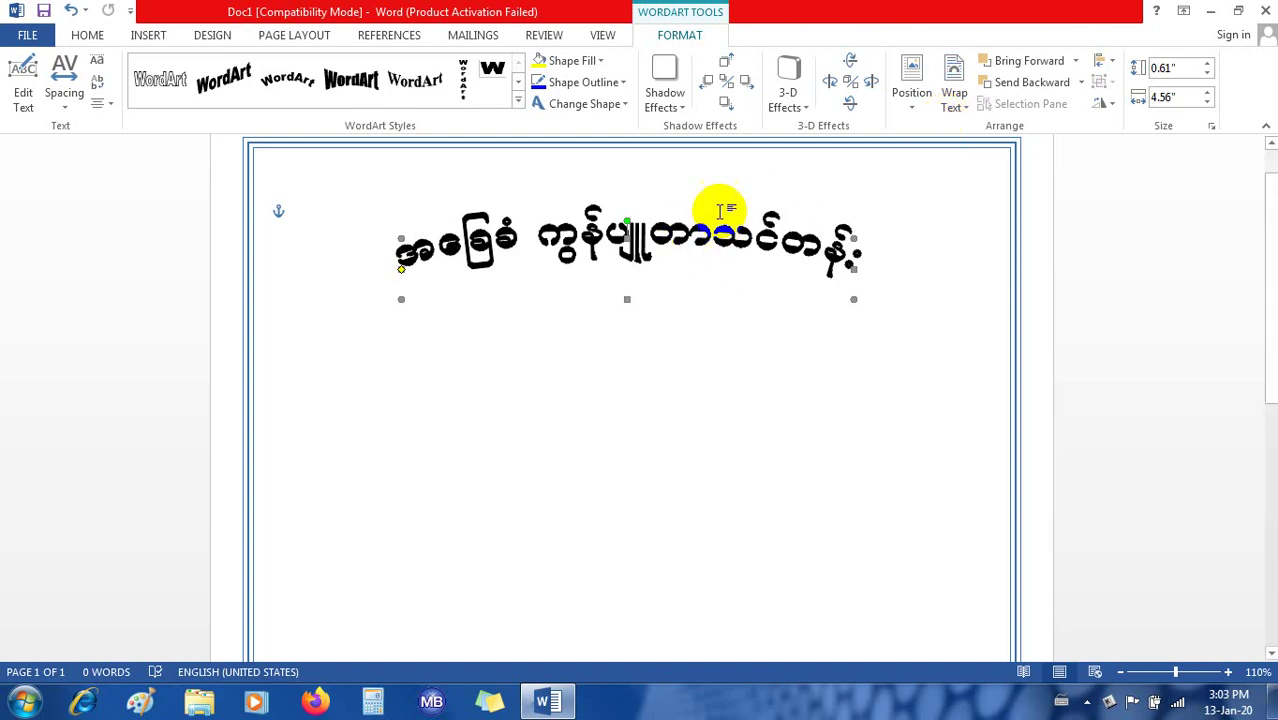
pyautogui.moveTo(757, 233); pyautogui.dragTo(772, 232)
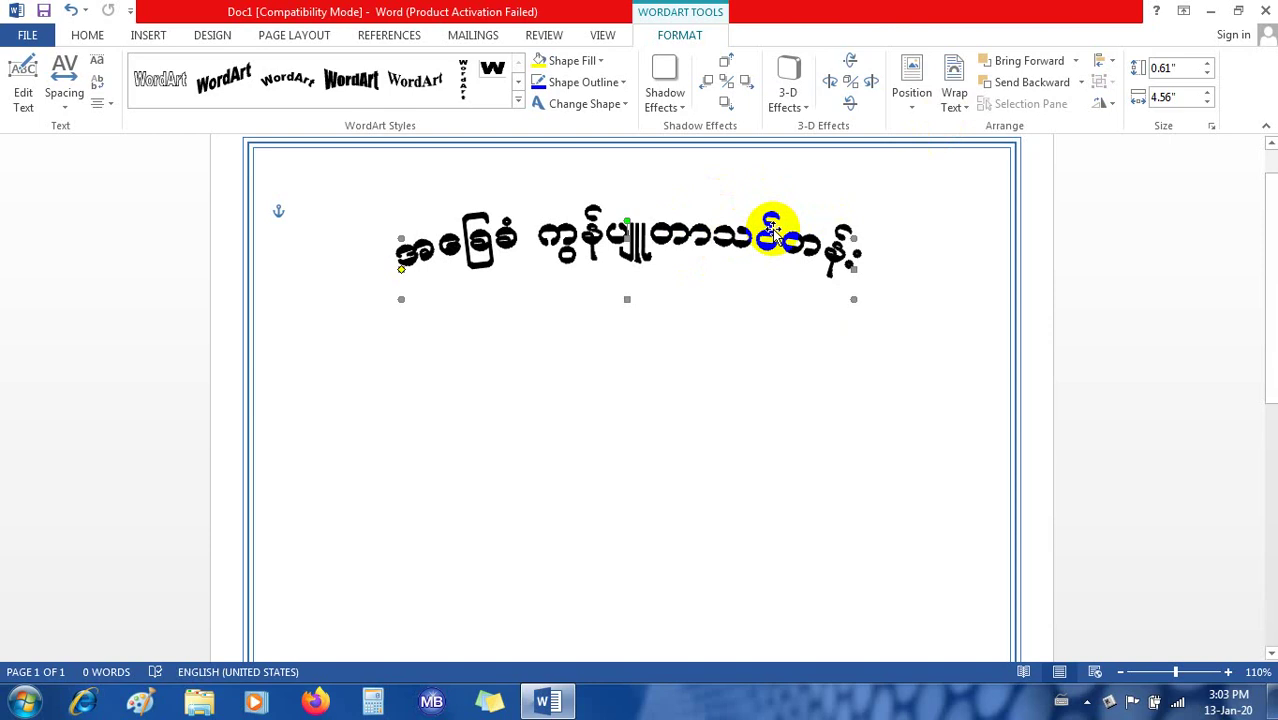
pyautogui.write('င')
pyautogui.scroll(-1, 700, 228)
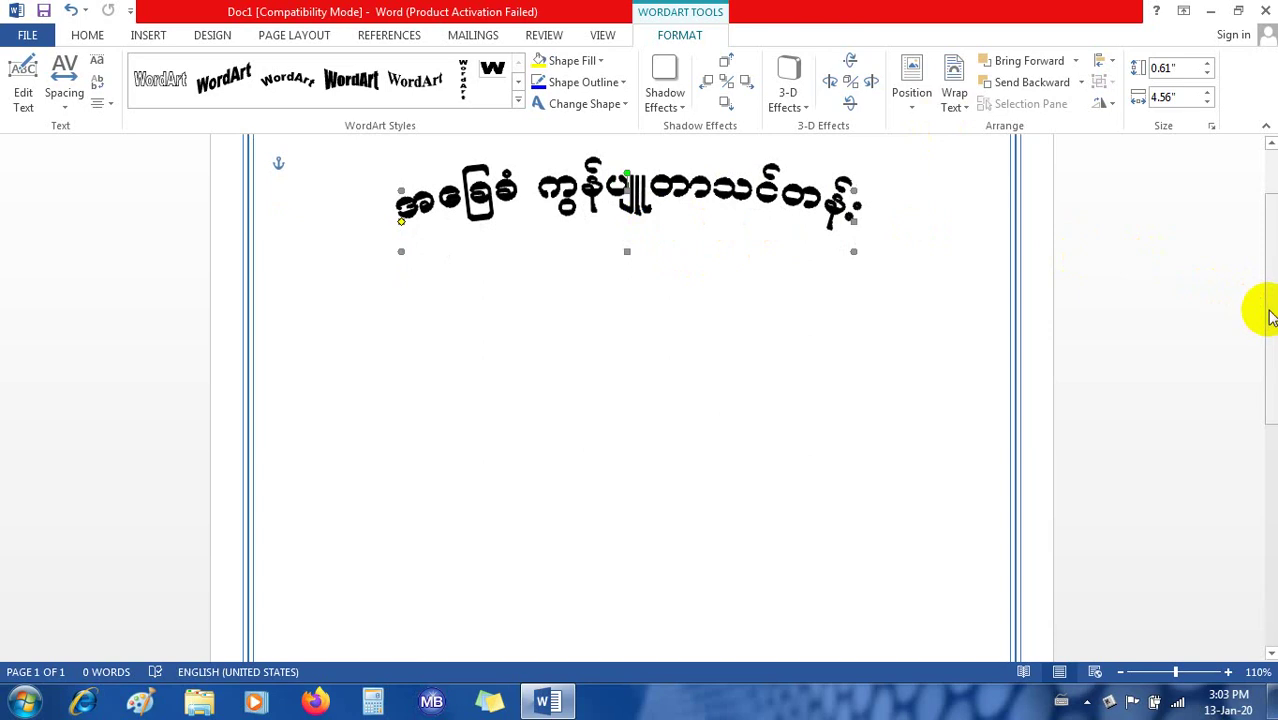
pyautogui.scroll(2, 1270, 270)
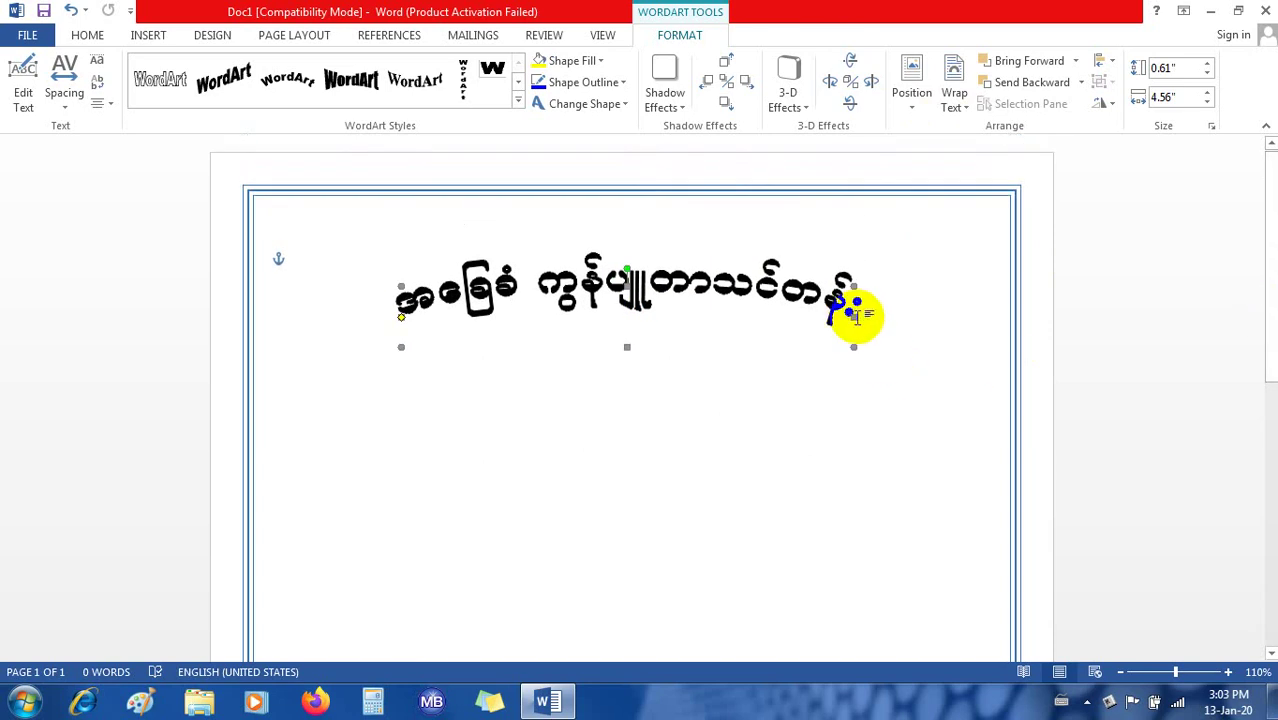
# Narrow the WordArt heading to 4.06 inches wide
pyautogui.moveTo(864, 306); pyautogui.dragTo(853, 316)
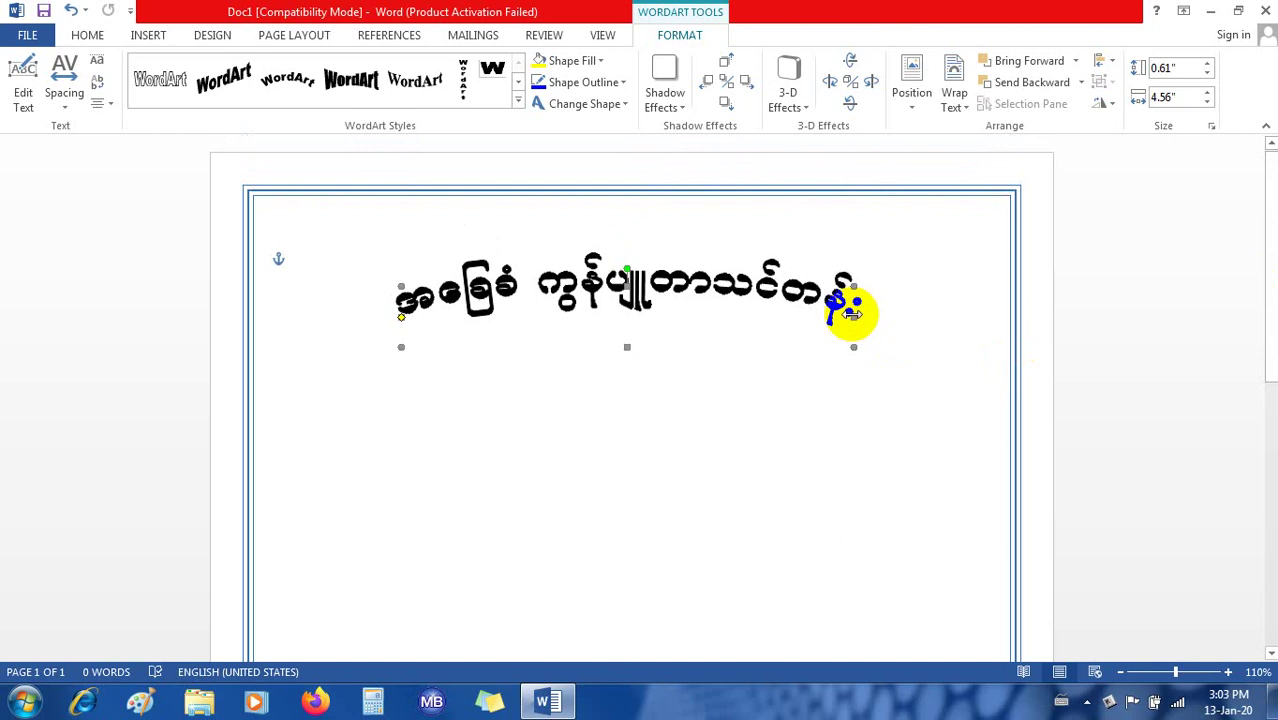
pyautogui.click(851, 313)
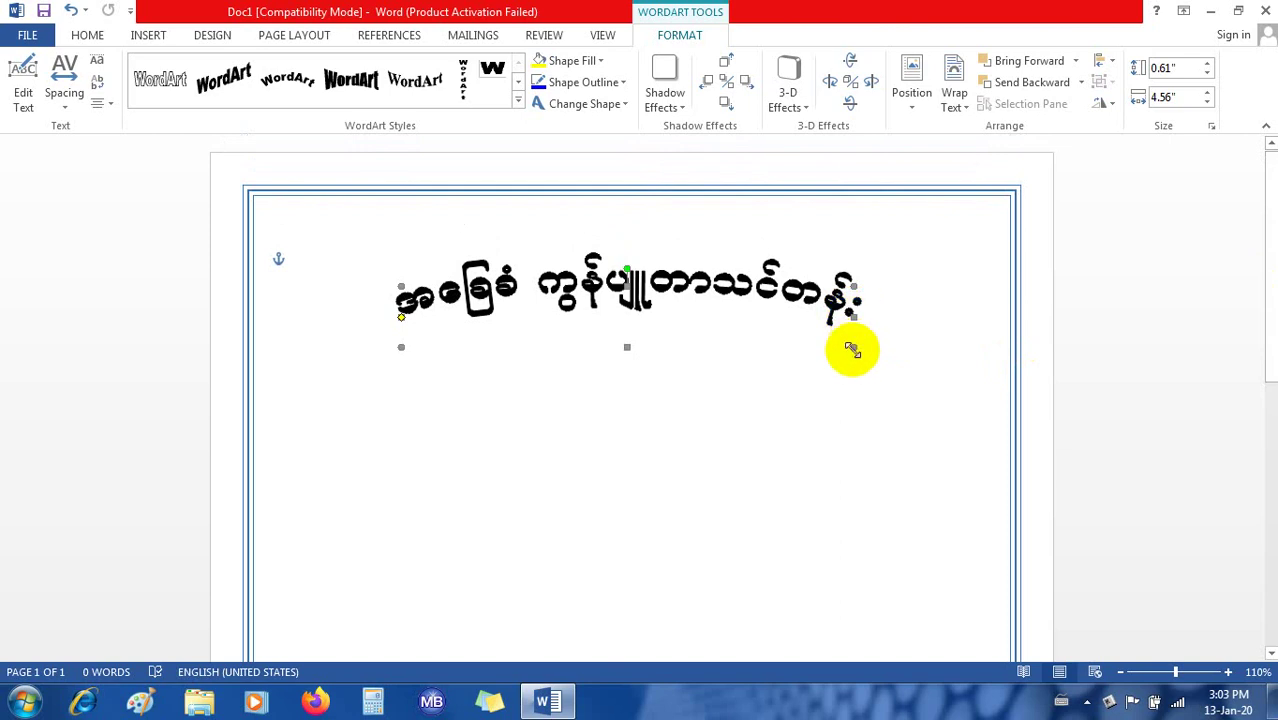
pyautogui.click(851, 316)
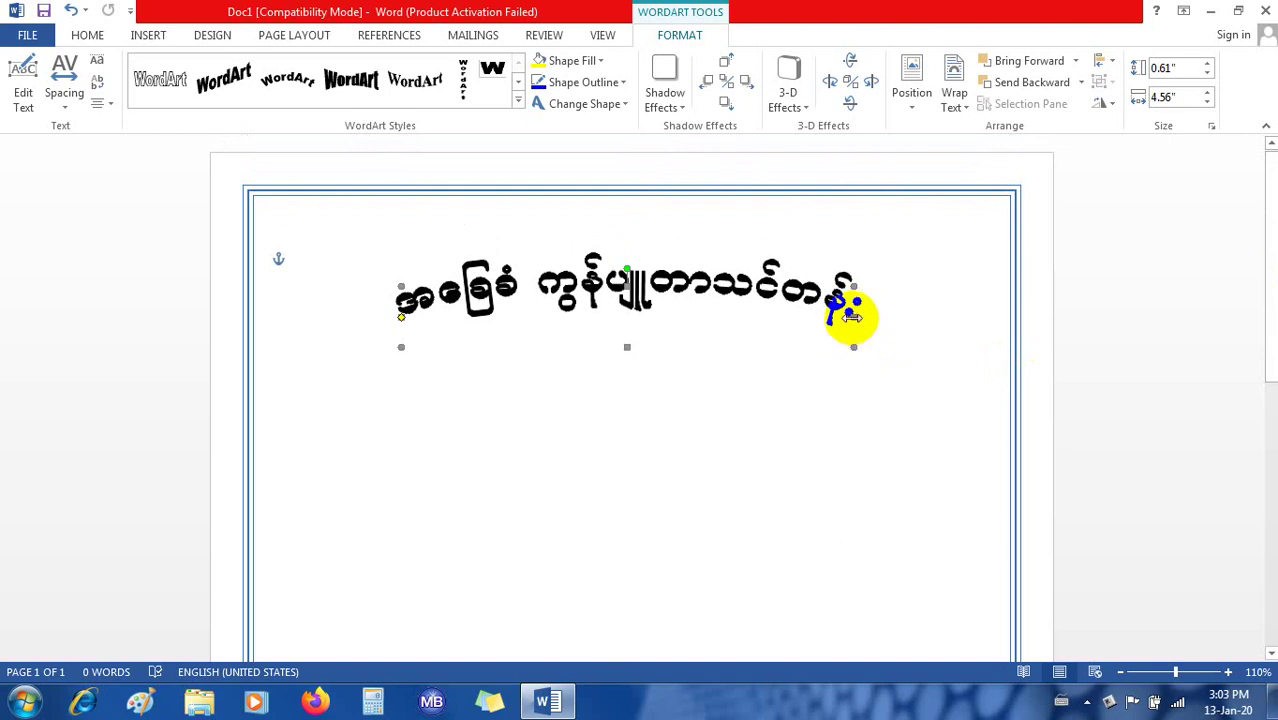
pyautogui.moveTo(851, 316); pyautogui.dragTo(835, 361)
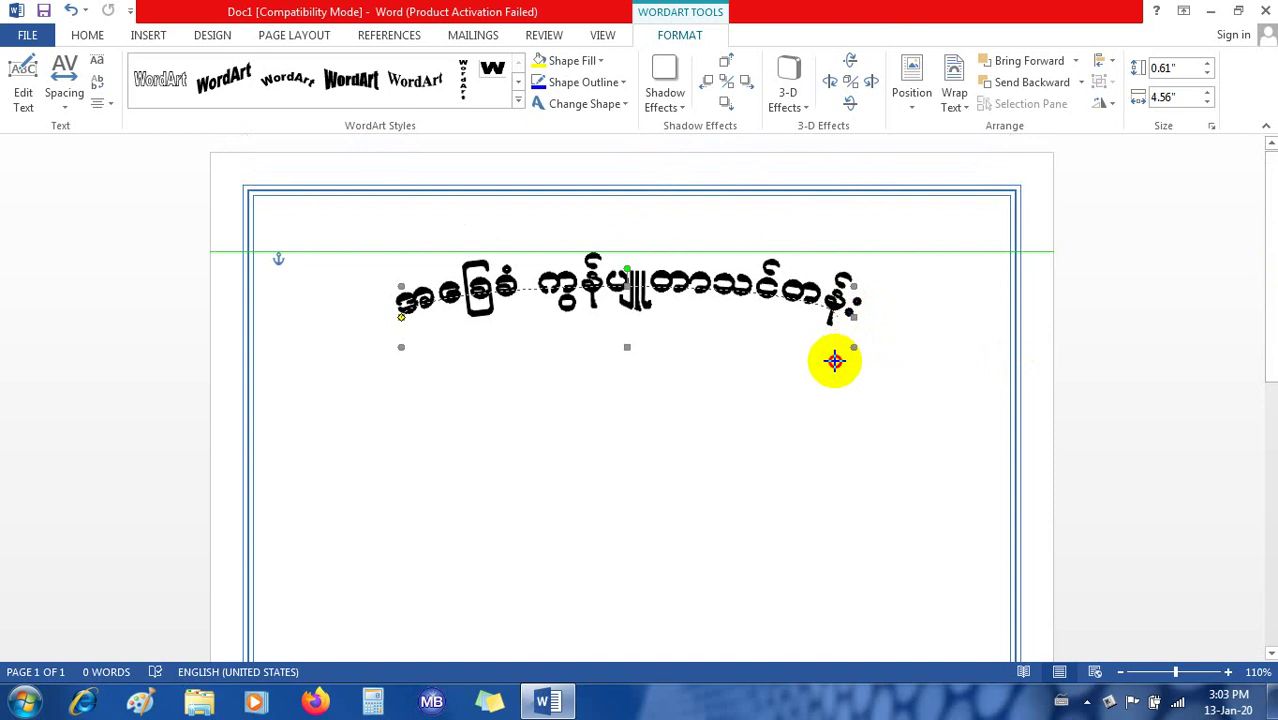
pyautogui.moveTo(835, 361); pyautogui.dragTo(802, 422)
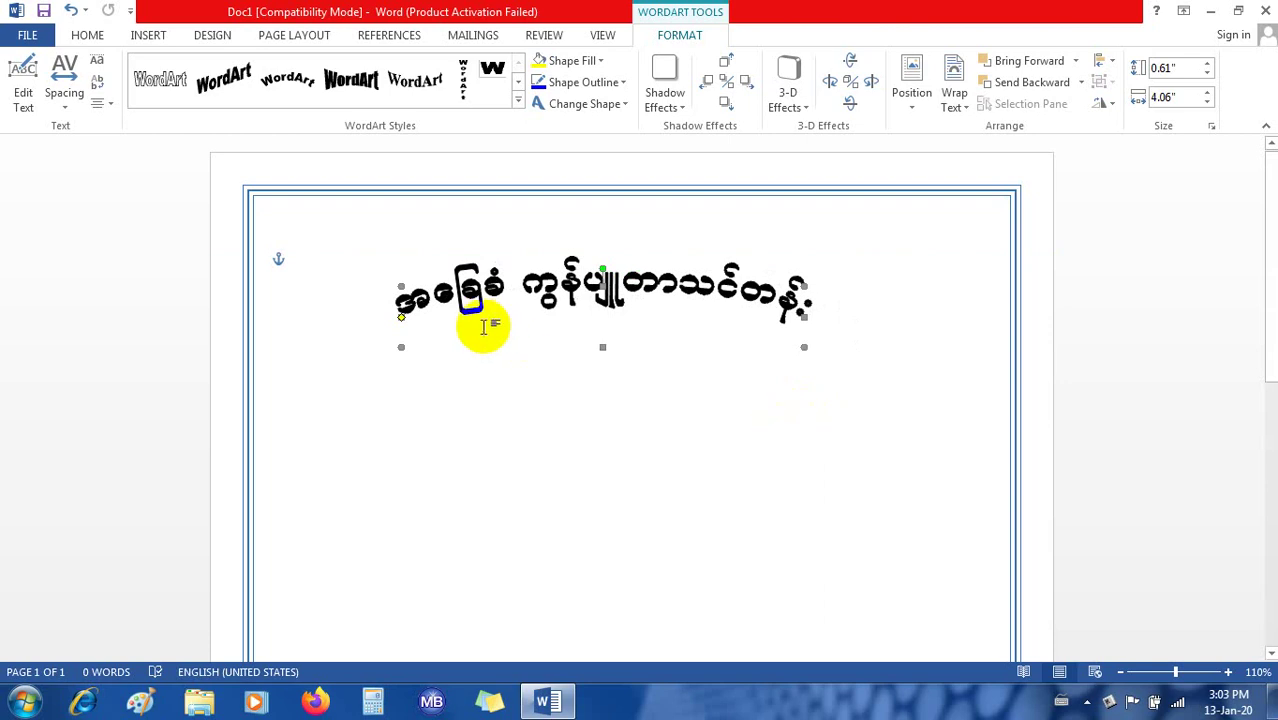
# Stretch the WordArt heading to 1.39 inches tall so its text arches strongly
pyautogui.moveTo(430, 310); pyautogui.dragTo(403, 316)
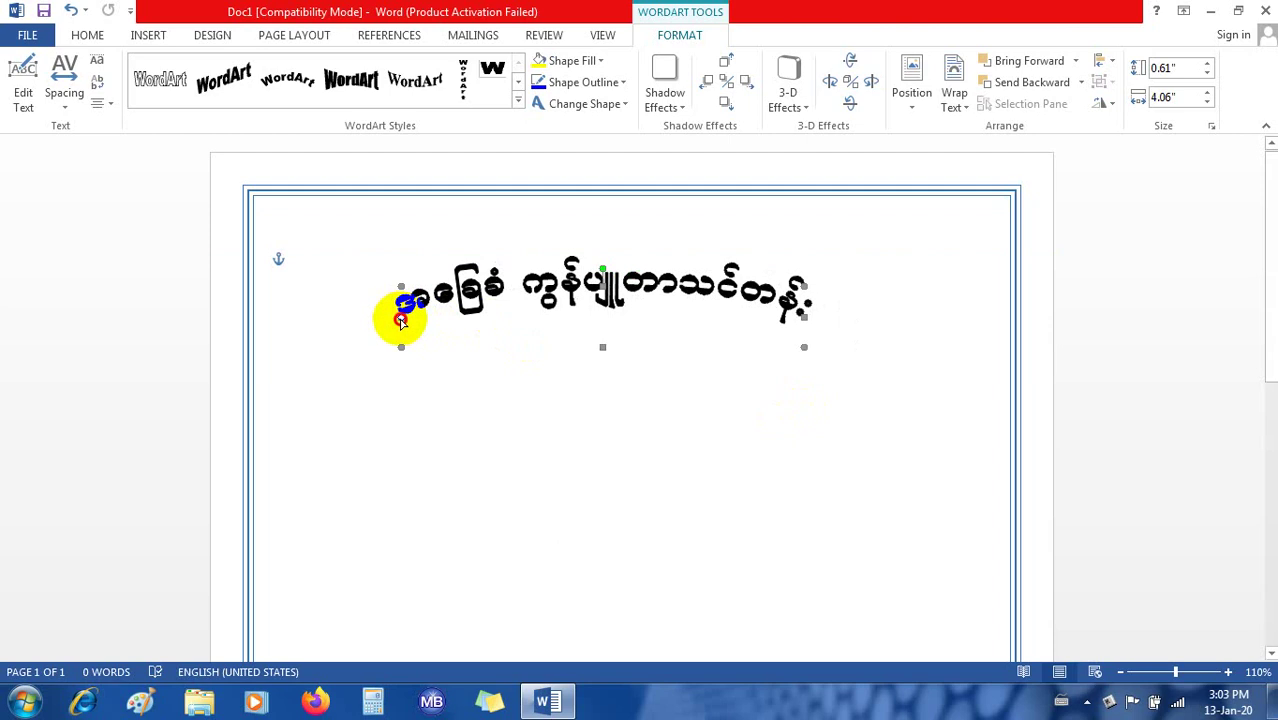
pyautogui.moveTo(402, 347)
pyautogui.mouseDown()
pyautogui.moveTo(455, 343)
pyautogui.moveTo(397, 318)
pyautogui.mouseUp()
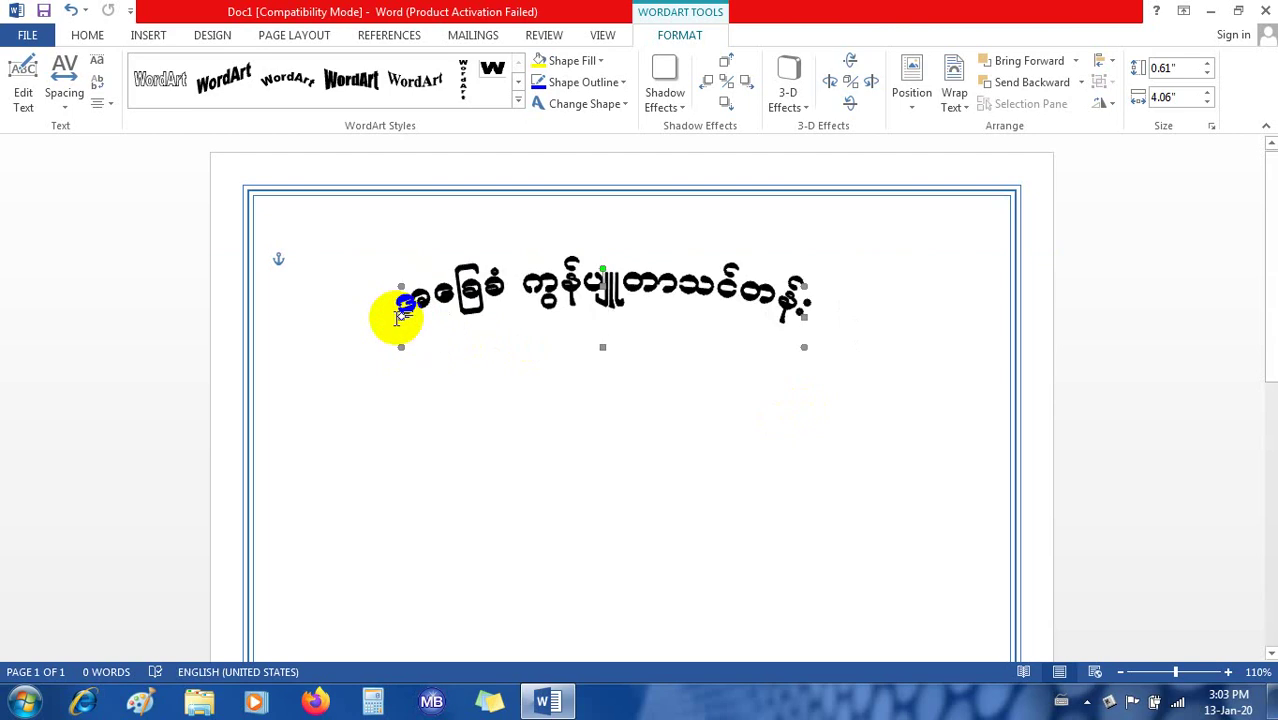
pyautogui.doubleClick(603, 286)
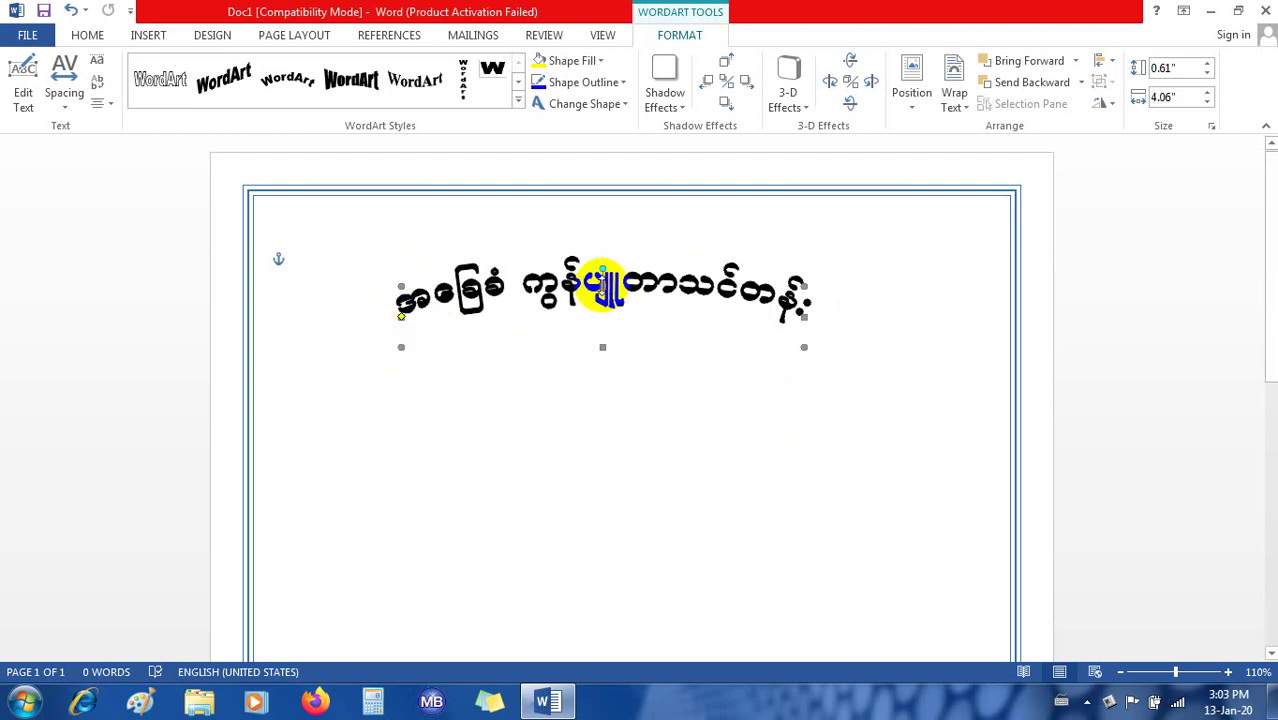
pyautogui.moveTo(603, 286)
pyautogui.mouseDown()
pyautogui.moveTo(600, 230)
pyautogui.moveTo(620, 312)
pyautogui.mouseUp()
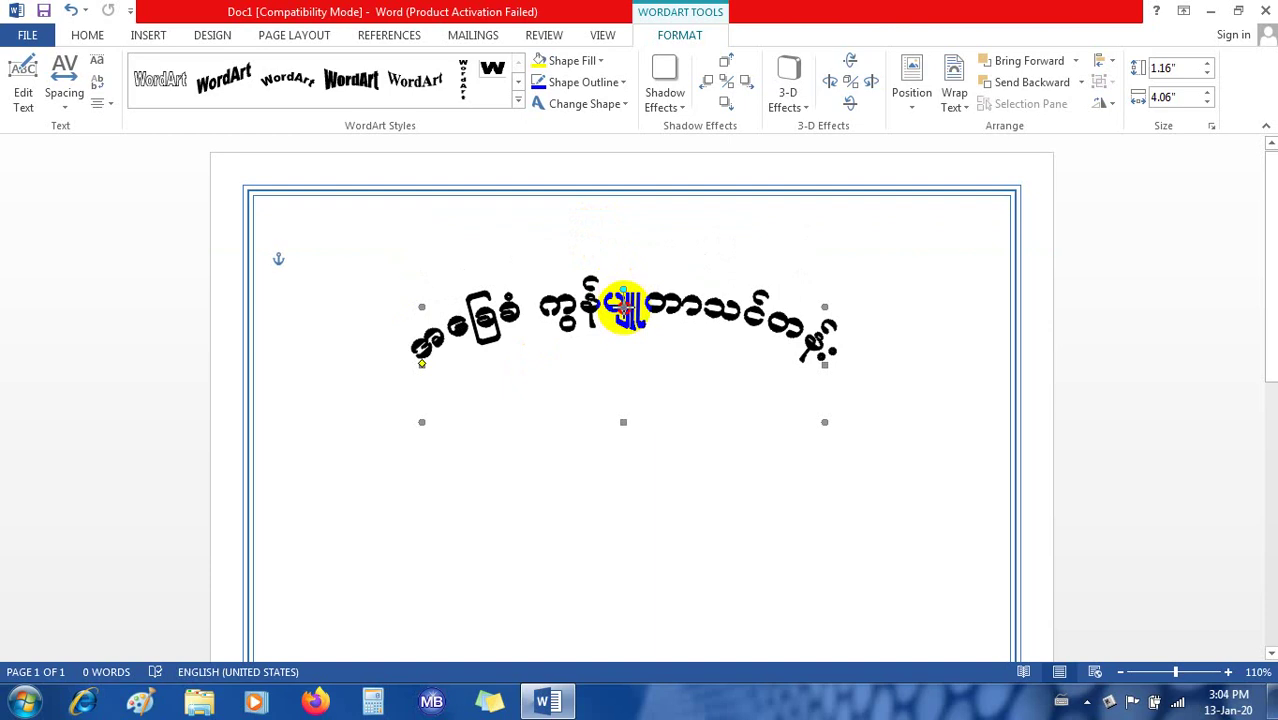
pyautogui.moveTo(620, 312); pyautogui.dragTo(623, 274)
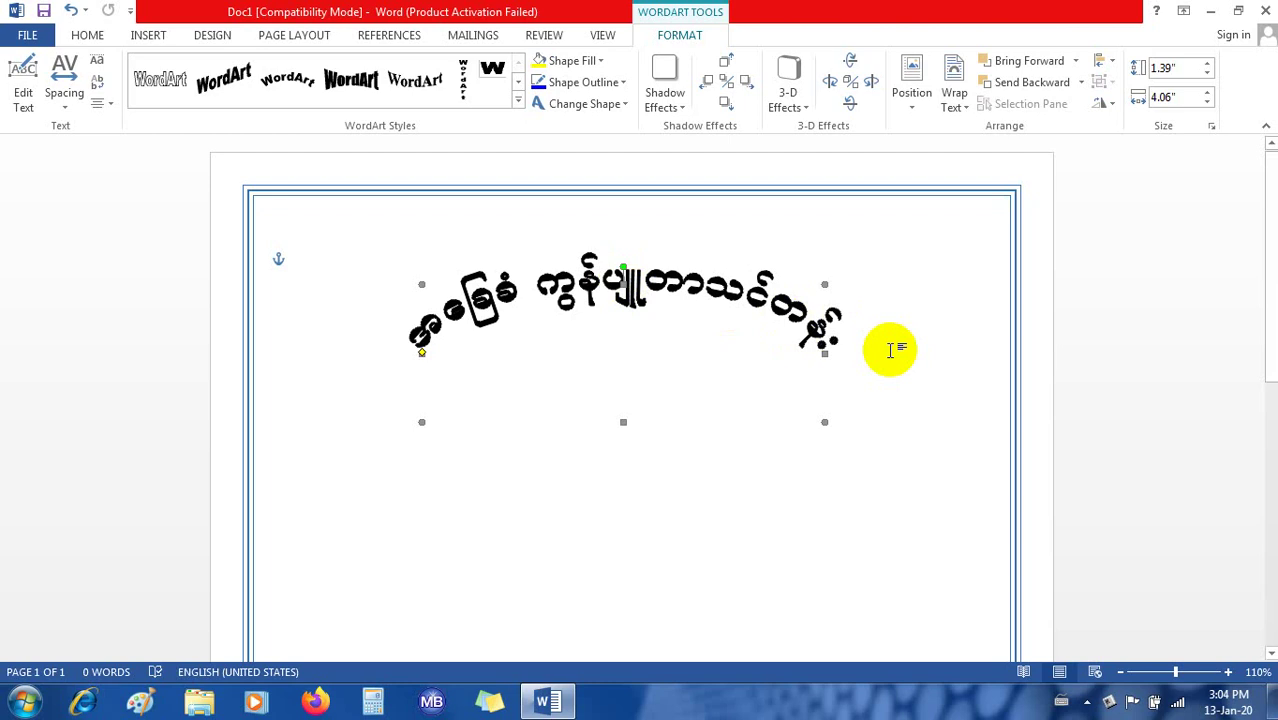
pyautogui.scroll(-5, 890, 350)
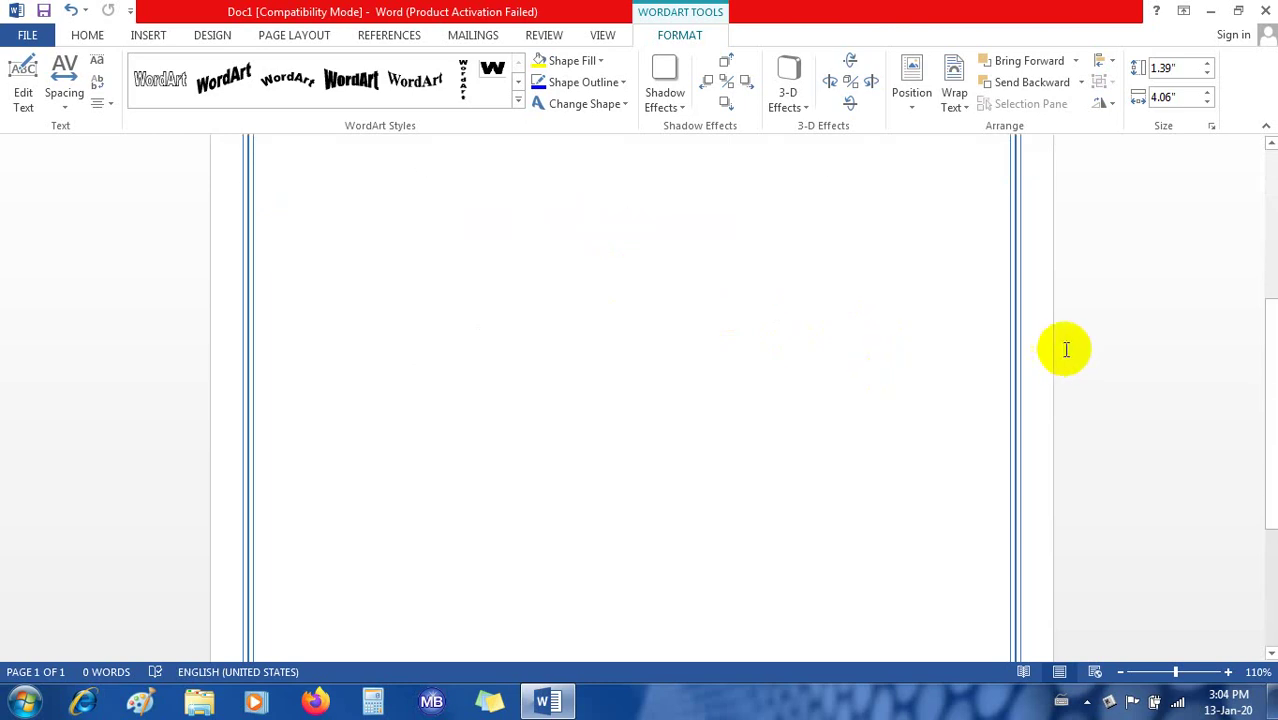
pyautogui.moveTo(1272, 397); pyautogui.dragTo(1273, 233)
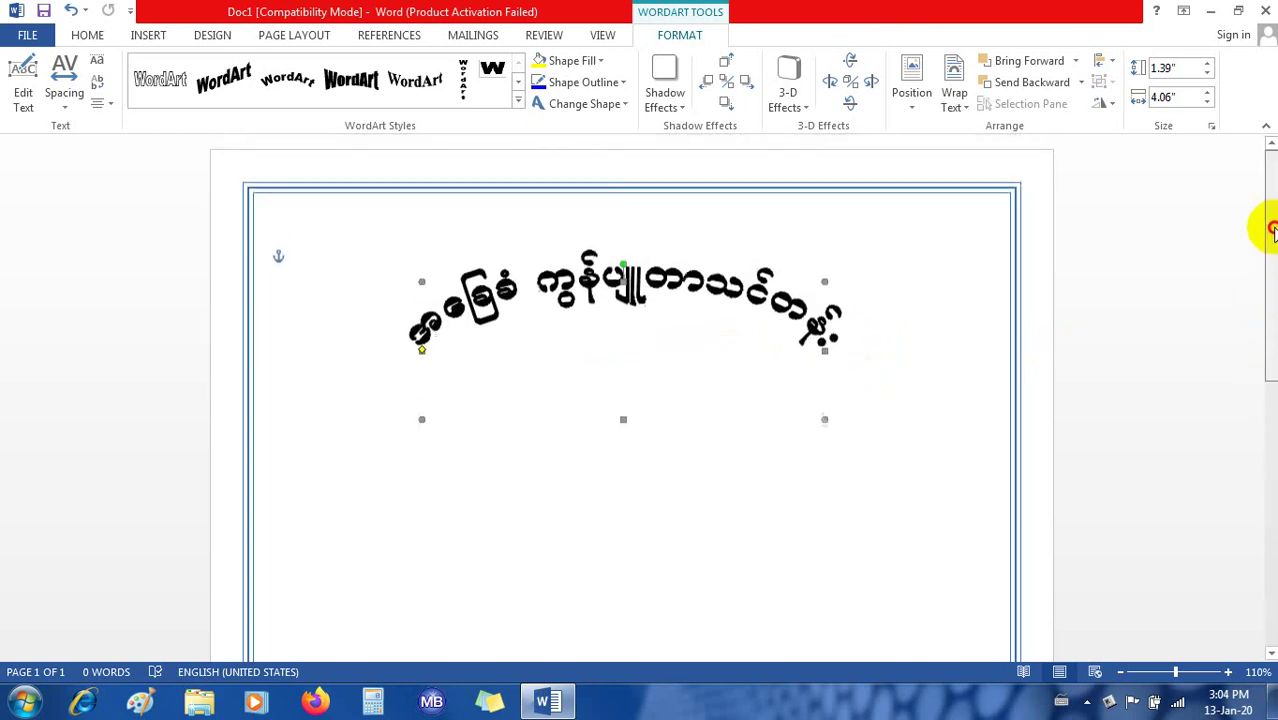
# Deselect the arched WordArt heading by clicking empty page space
pyautogui.click(930, 457)
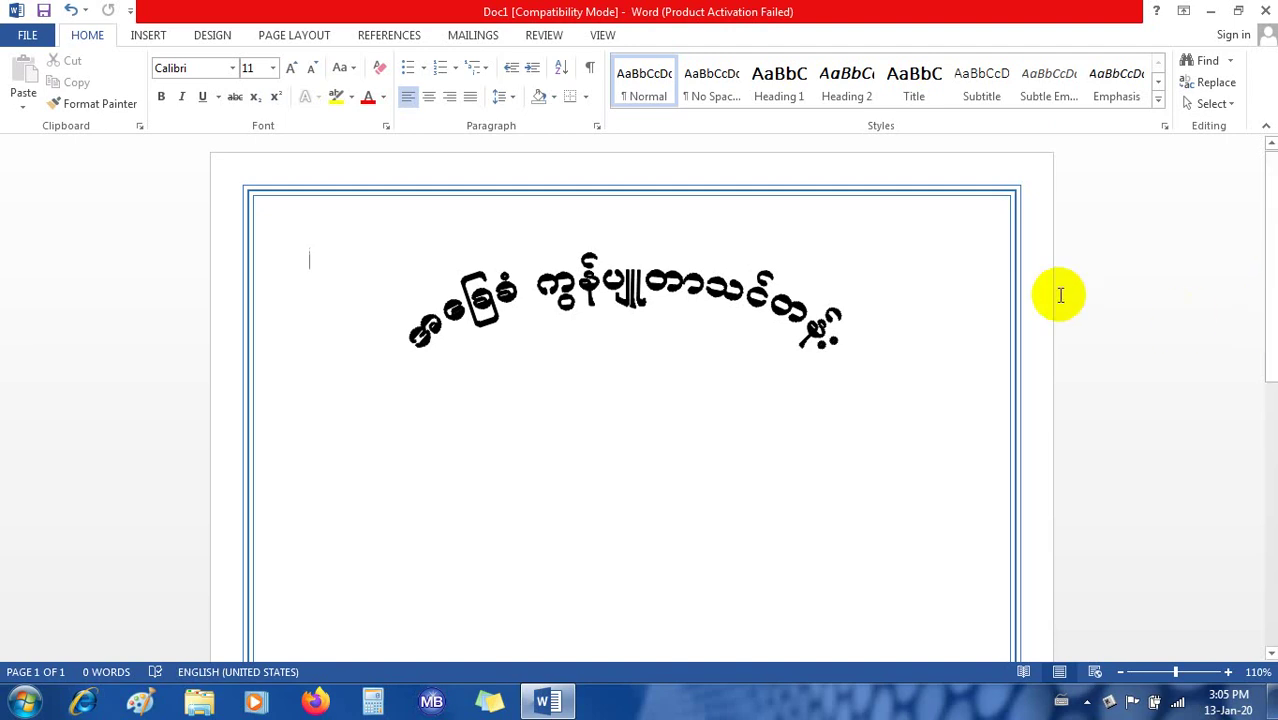
# Pick the Oval shape from Basic Shapes and begin drawing below the heading
pyautogui.click(150, 36)
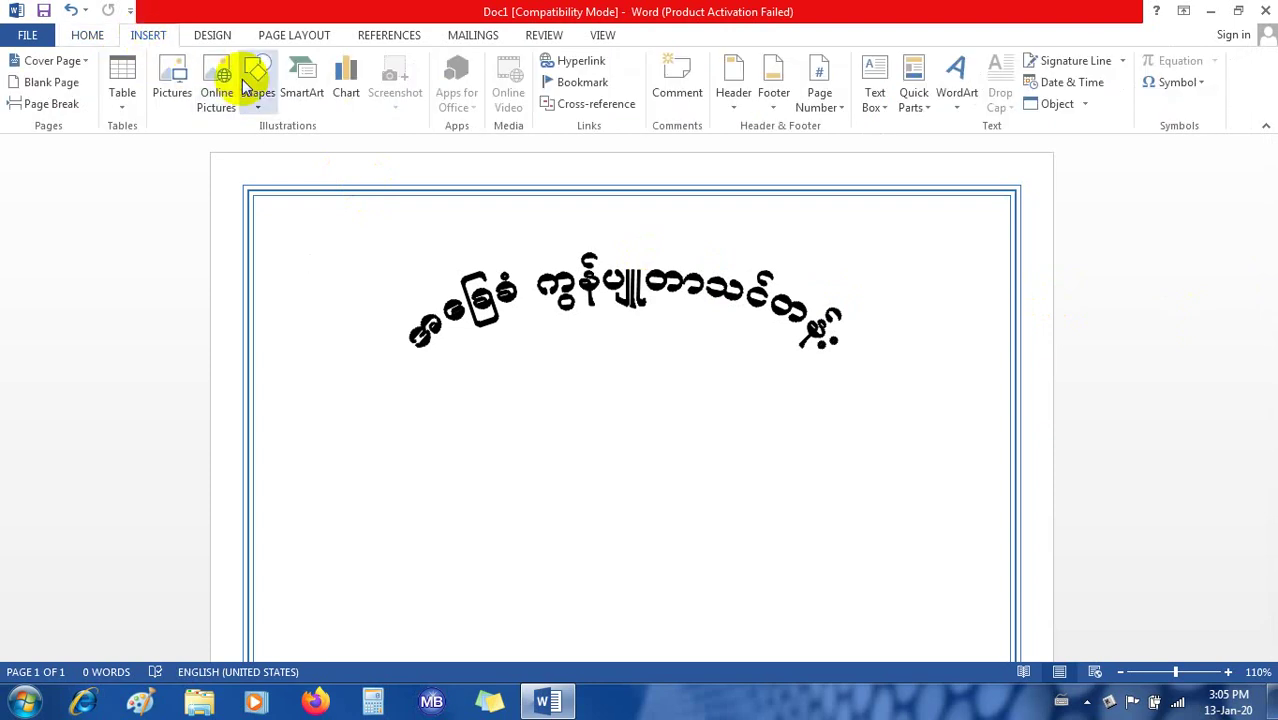
pyautogui.click(258, 110)
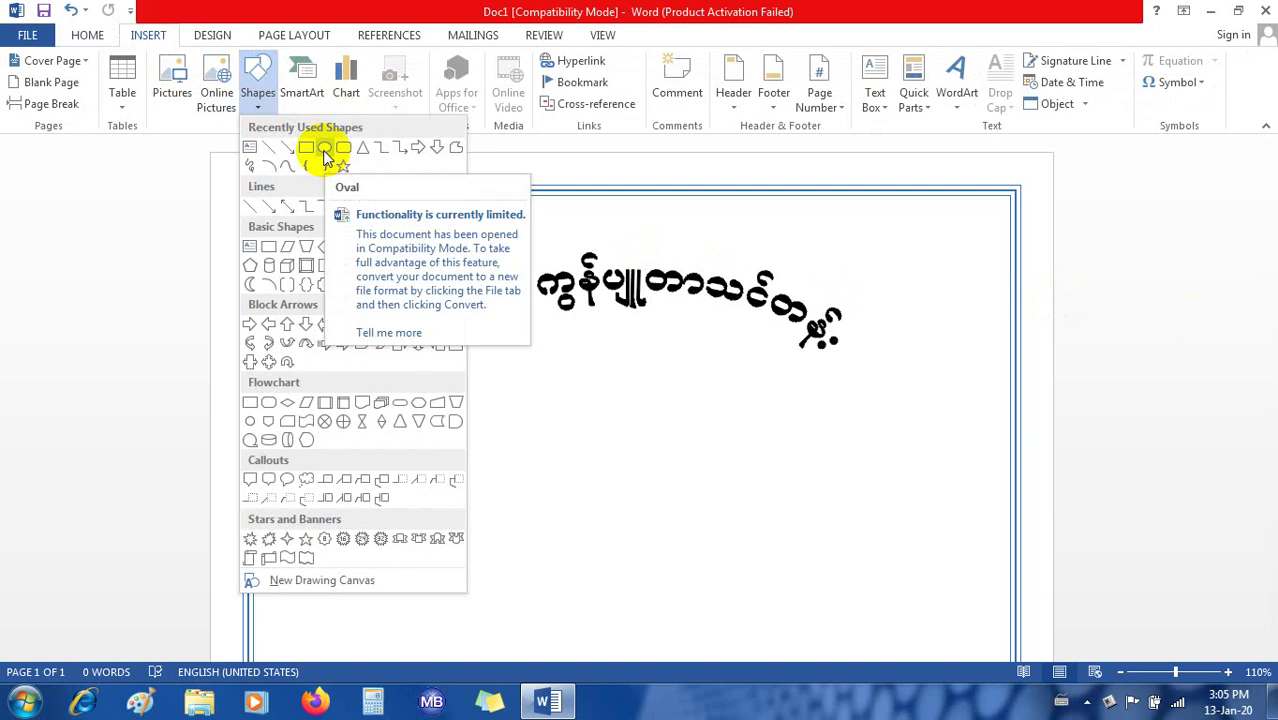
pyautogui.click(324, 150)
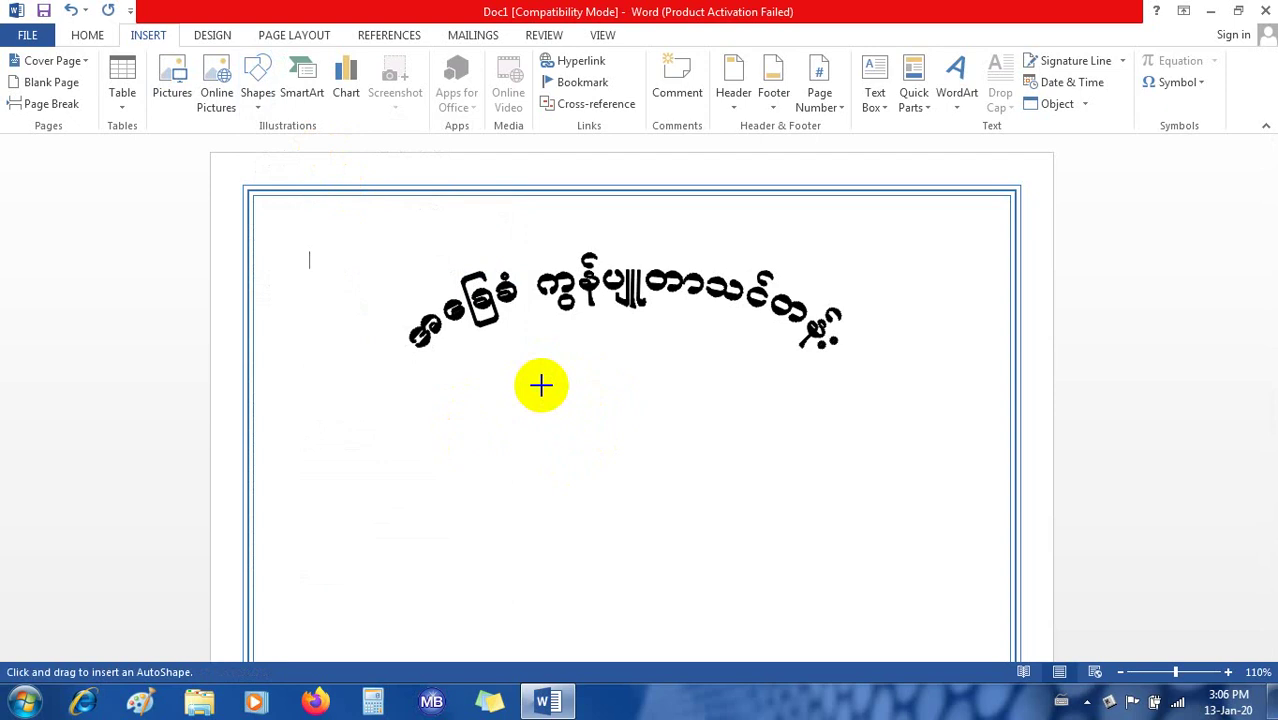
pyautogui.click(541, 385)
# Draw a 1.7" by 1.7" circle and move it up beneath the heading
pyautogui.moveTo(541, 385); pyautogui.dragTo(641, 505)
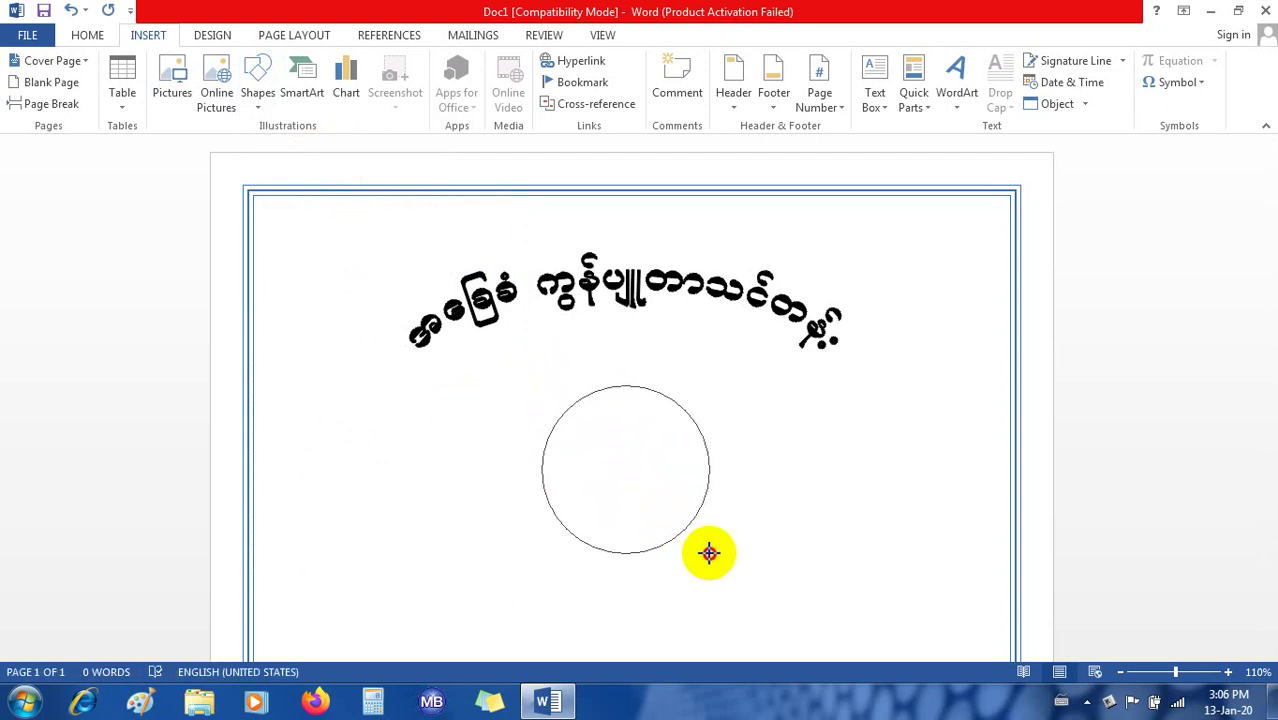
pyautogui.moveTo(641, 505); pyautogui.dragTo(709, 554)
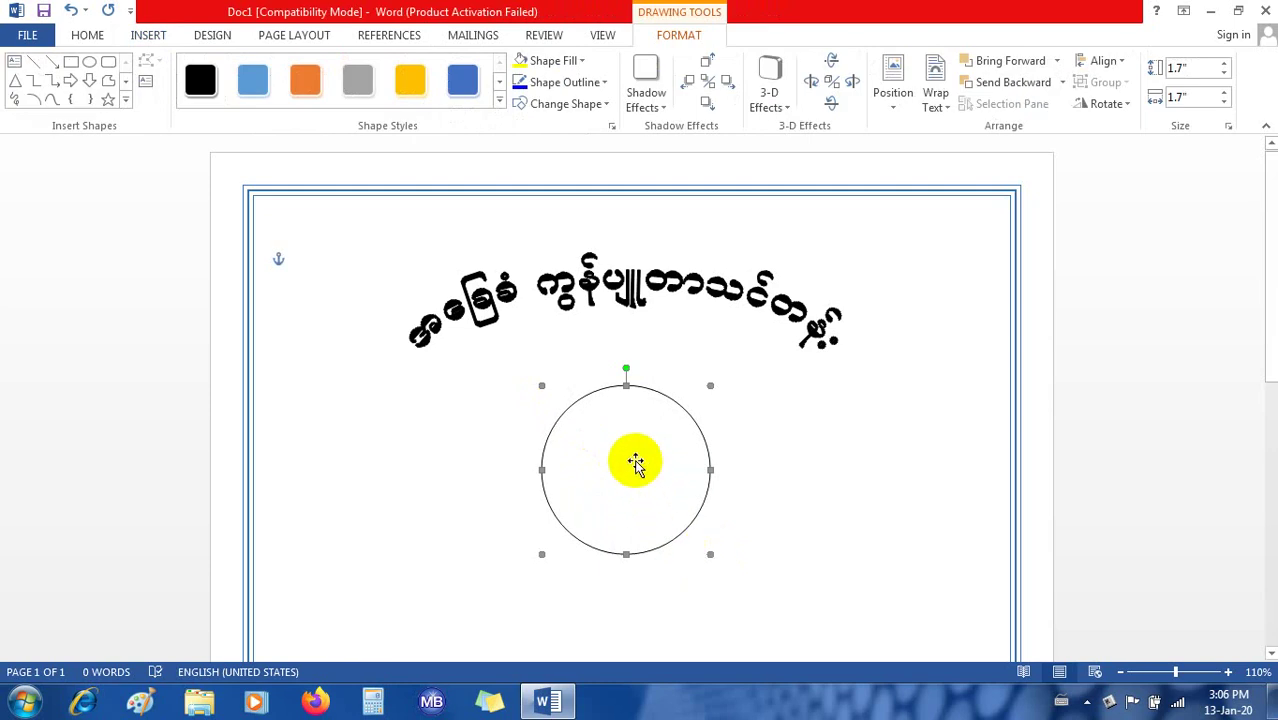
pyautogui.moveTo(633, 460); pyautogui.dragTo(627, 430)
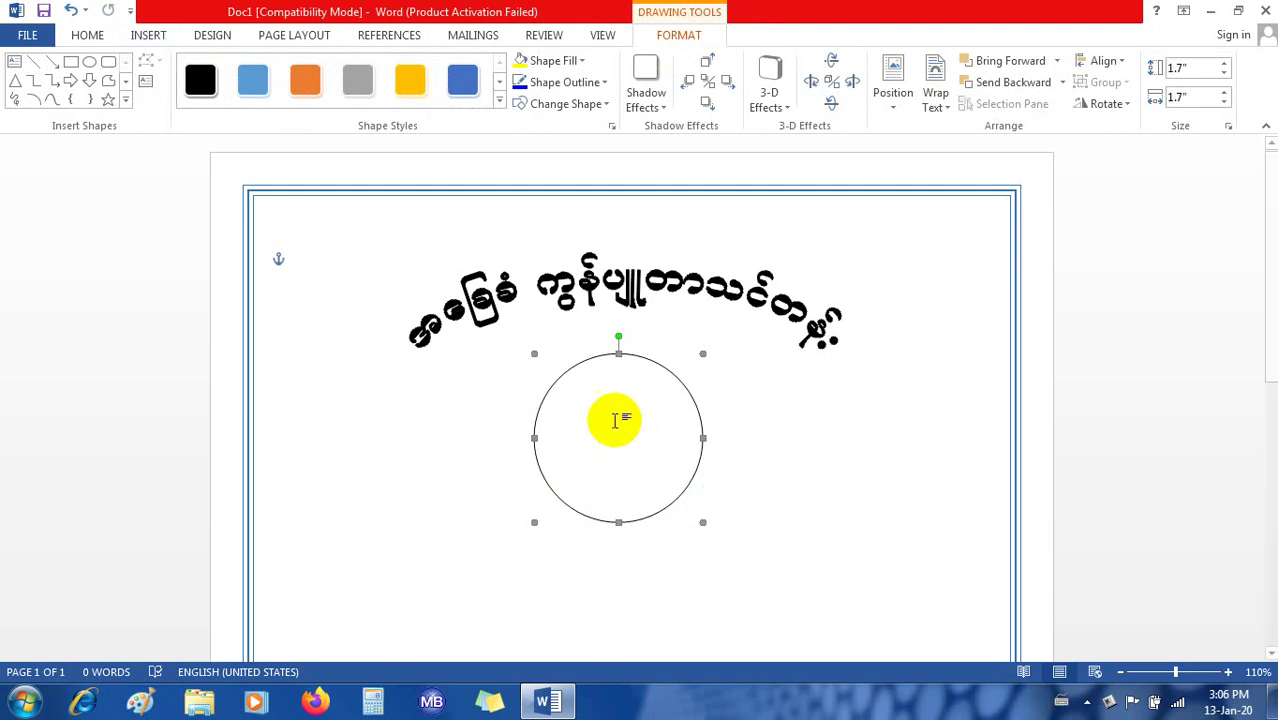
# Draw a 1.7" by 1.7" triangle inside the circle, then centre and narrow it to fit
pyautogui.click(18, 86)
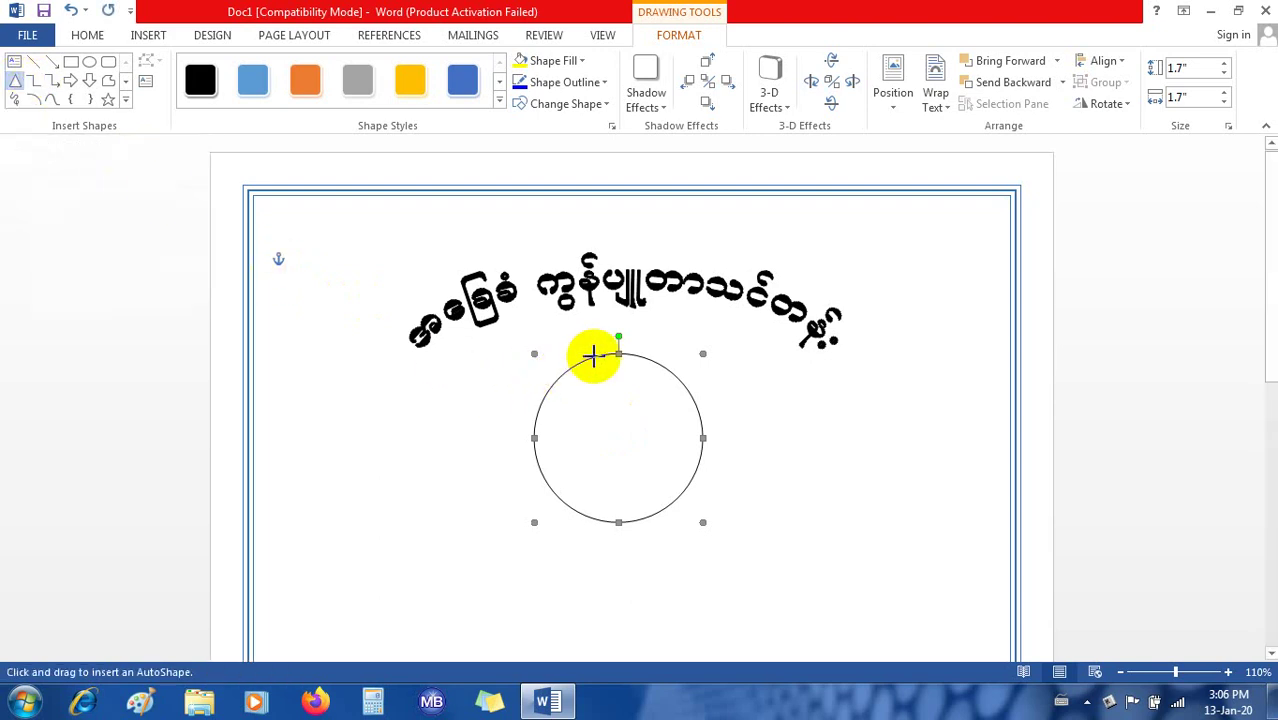
pyautogui.moveTo(594, 357)
pyautogui.mouseDown()
pyautogui.moveTo(628, 437)
pyautogui.moveTo(711, 484)
pyautogui.mouseUp()
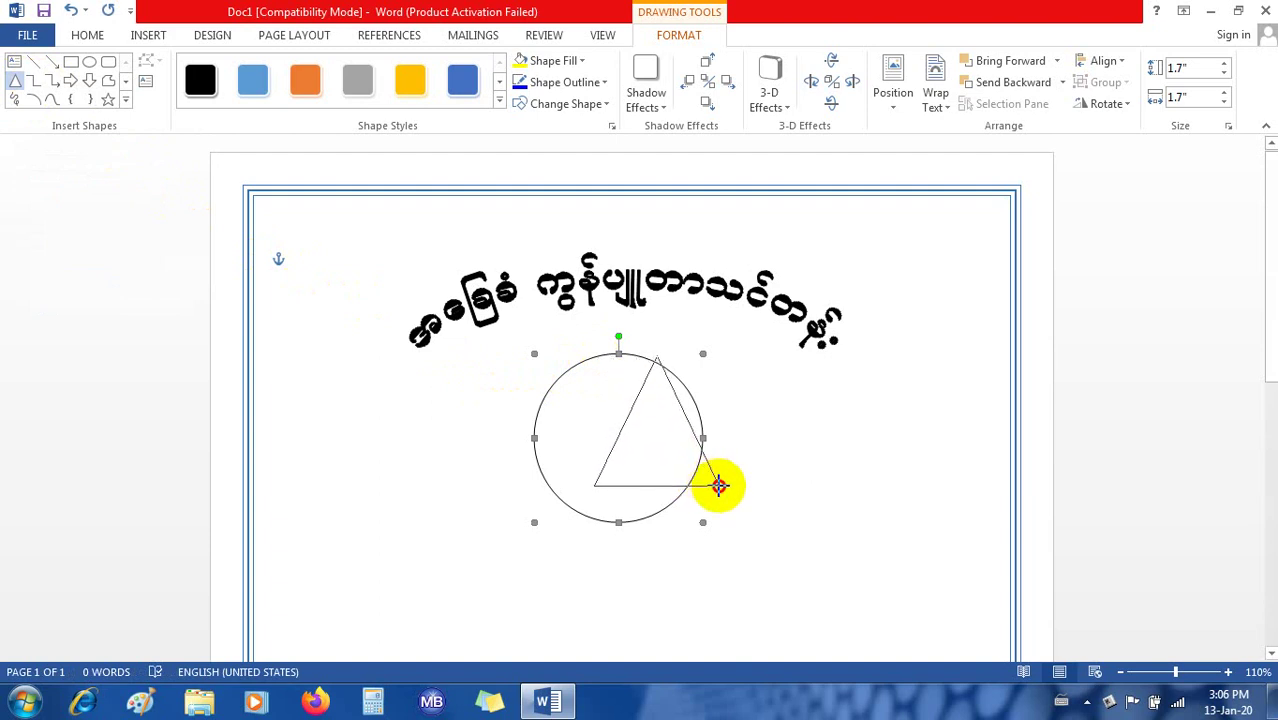
pyautogui.moveTo(711, 484); pyautogui.dragTo(742, 487)
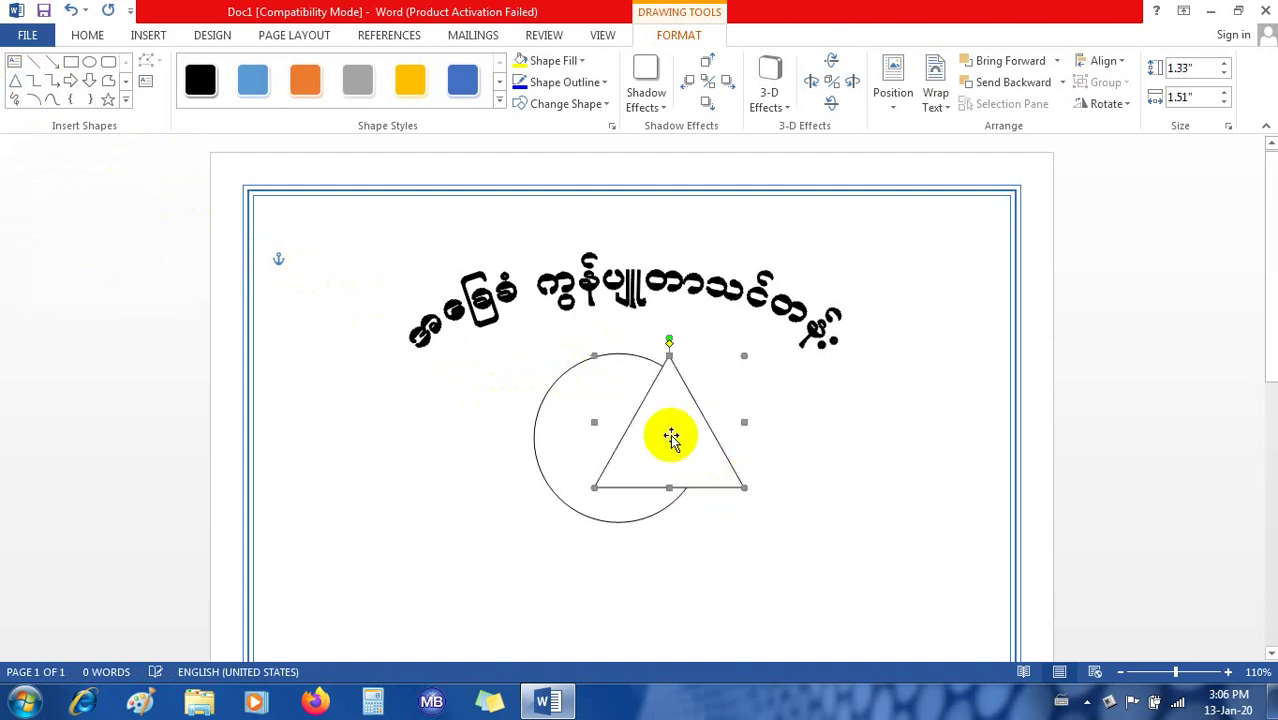
pyautogui.moveTo(670, 434); pyautogui.dragTo(622, 434)
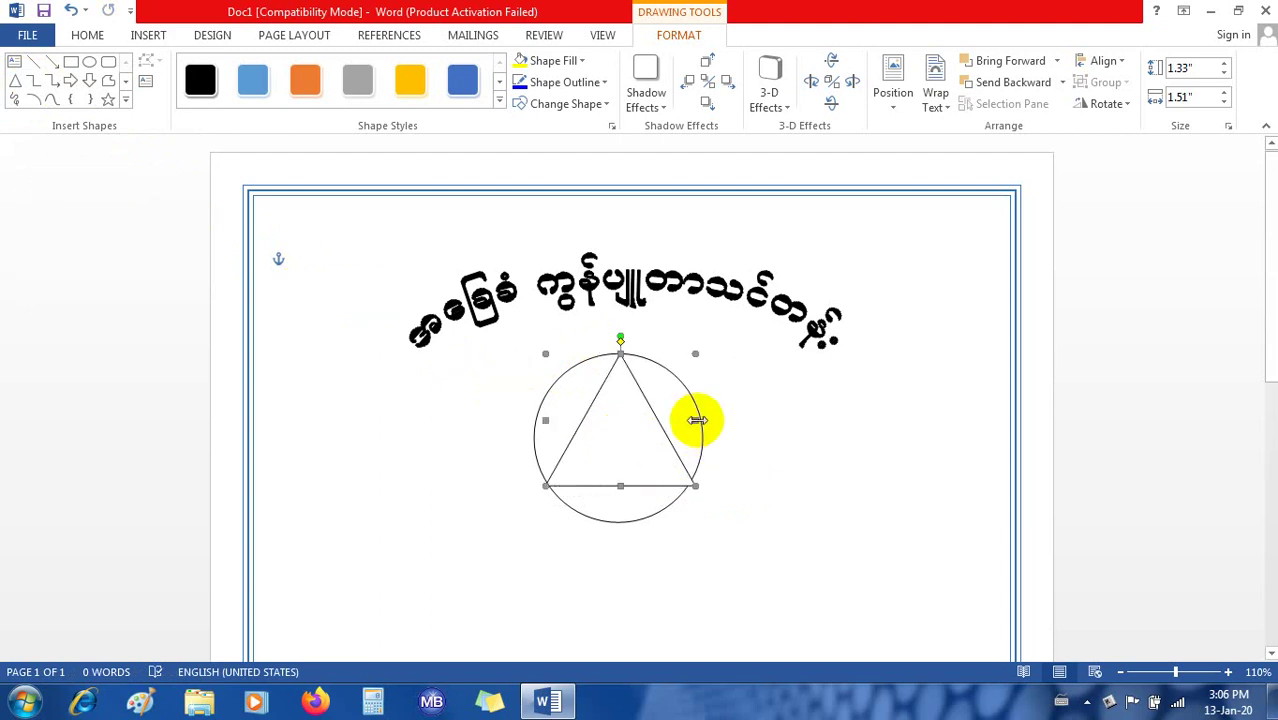
pyautogui.moveTo(697, 420); pyautogui.dragTo(689, 420)
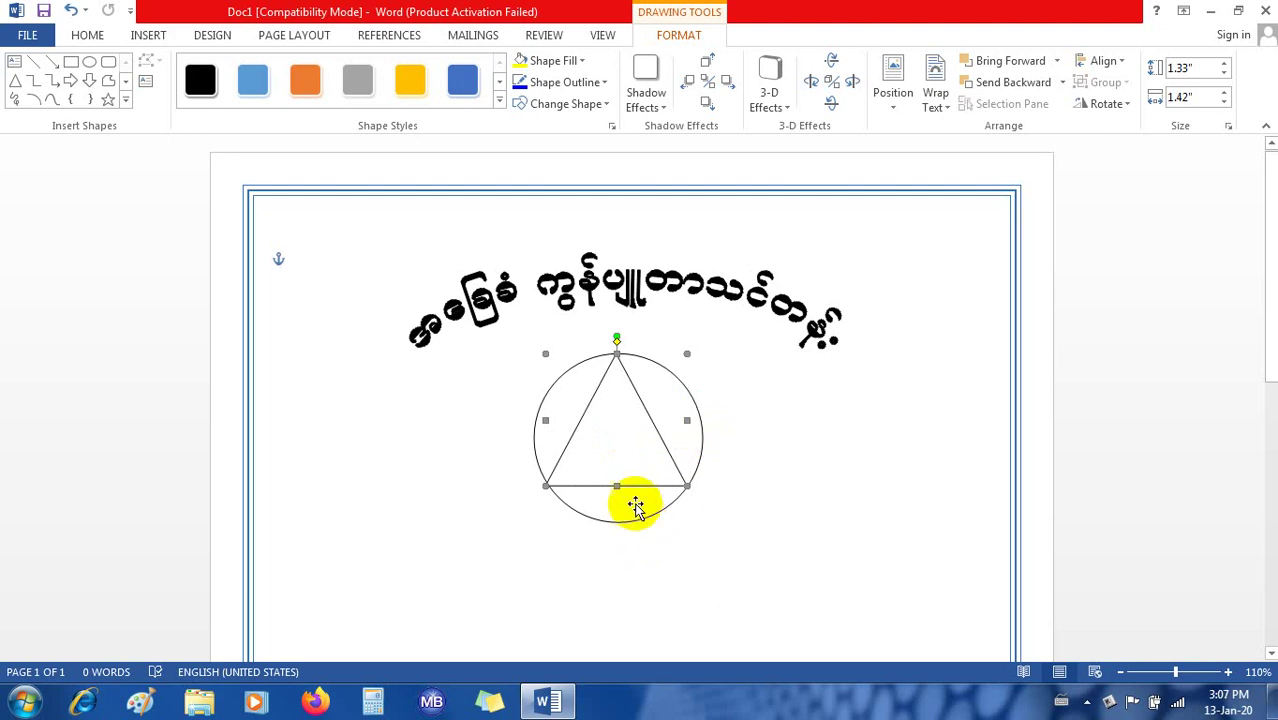
# Nudge the triangle two steps right, then select the surrounding circle
pyautogui.hotkey('ctrl', 'Right')
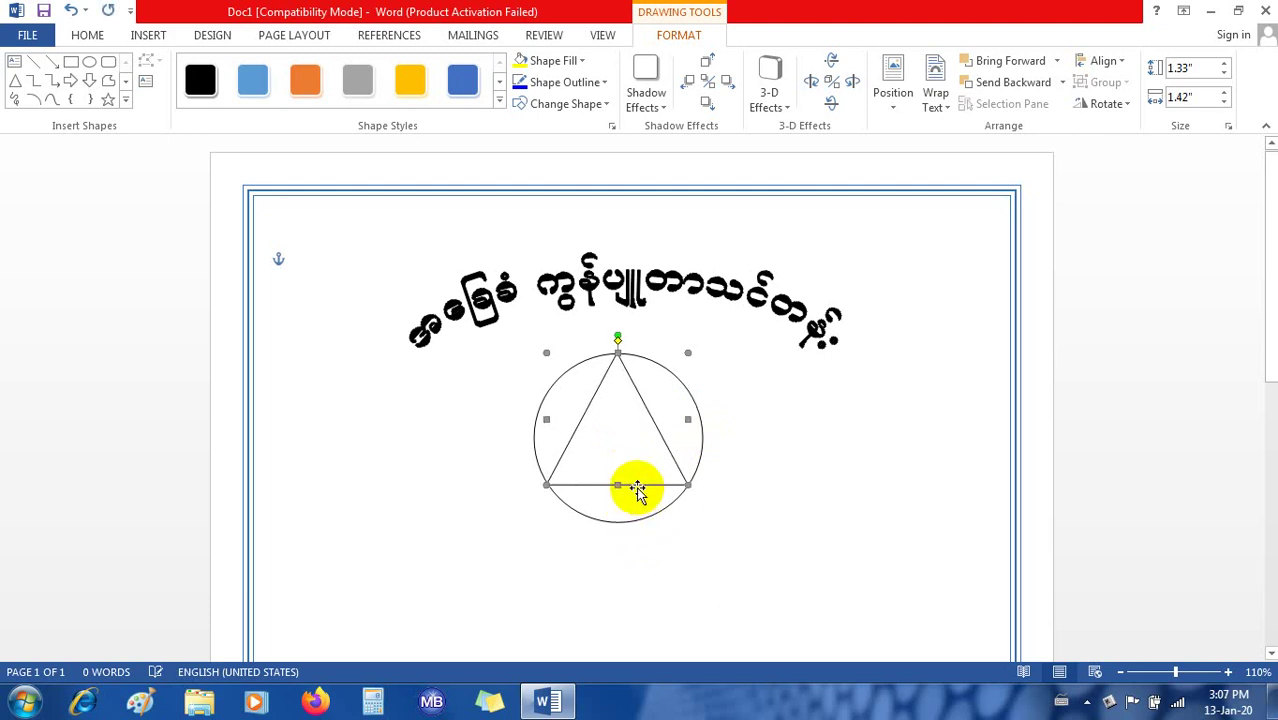
pyautogui.hotkey('ctrl', 'Right')
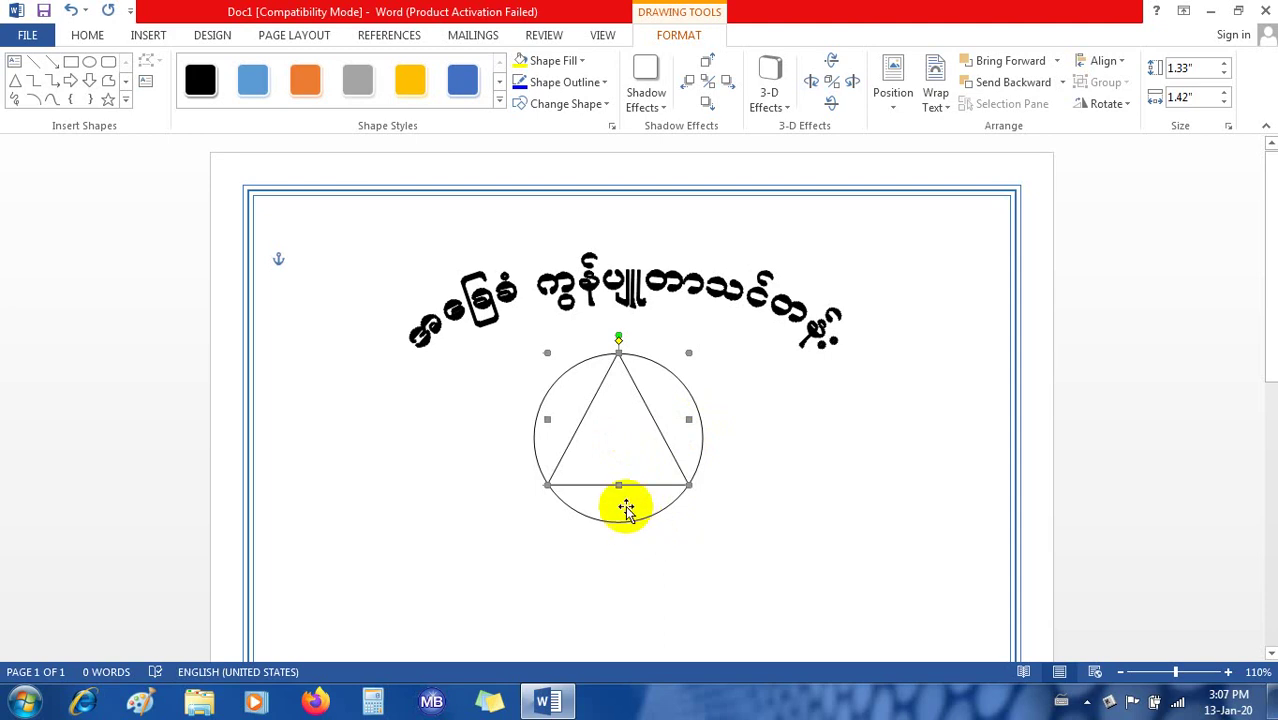
pyautogui.click(625, 509)
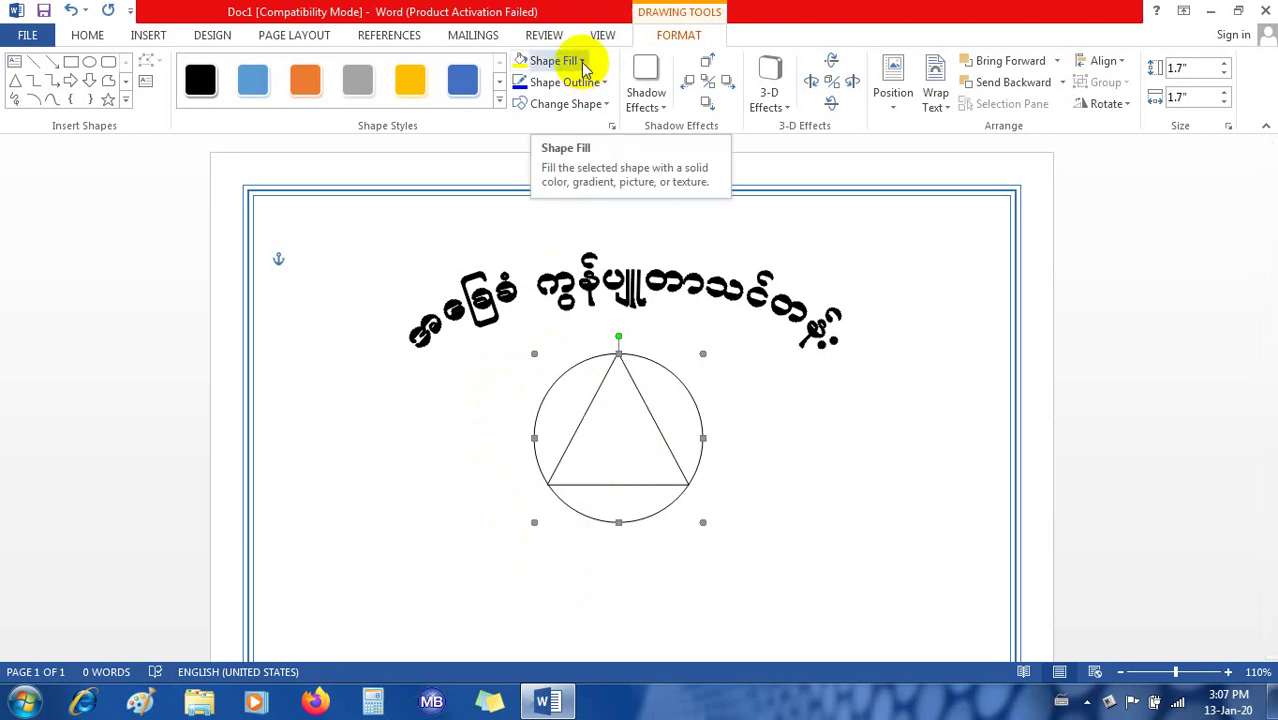
# Apply Yellow shape fill to the circle, then to the triangle inside it
pyautogui.click(583, 62)
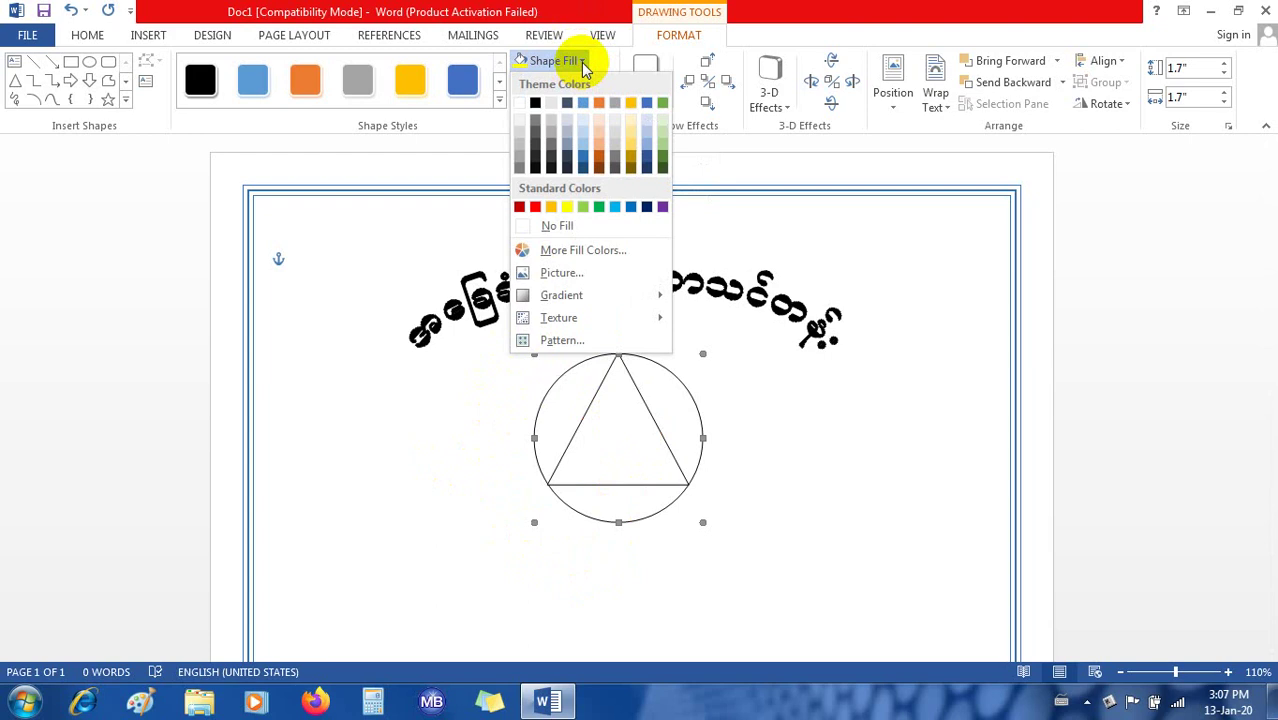
pyautogui.click(567, 207)
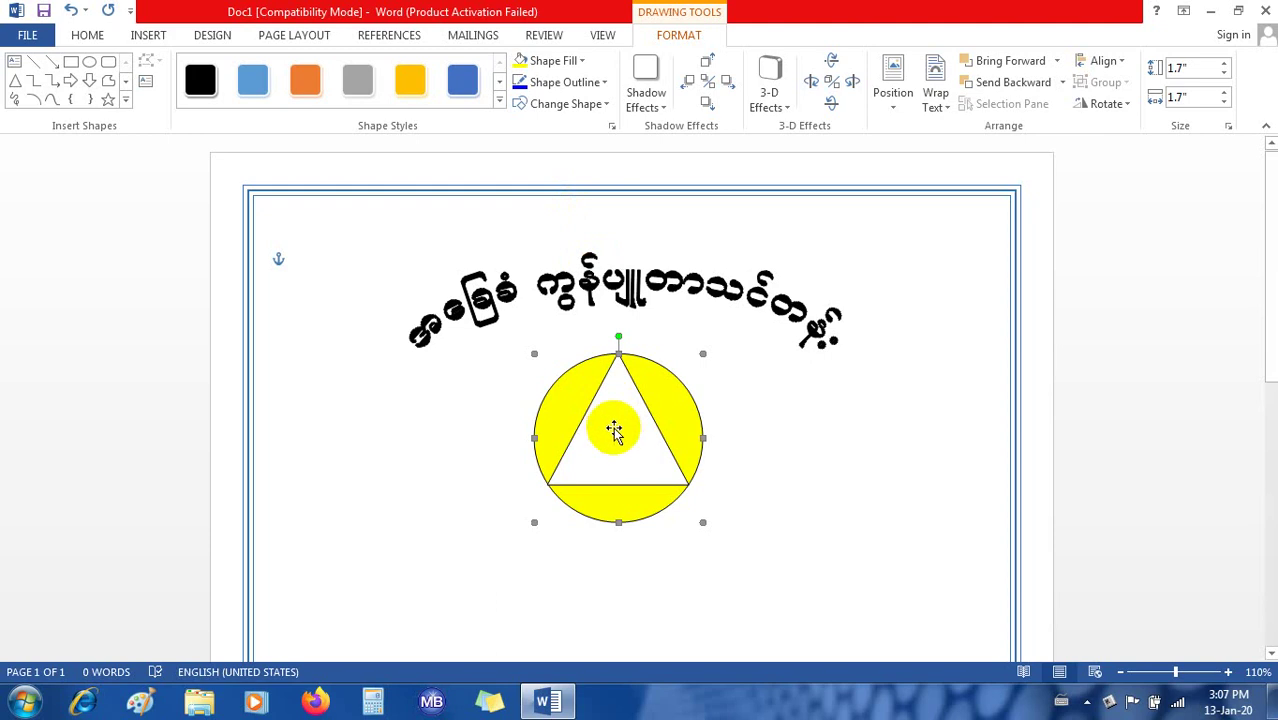
pyautogui.moveTo(614, 444); pyautogui.dragTo(617, 446)
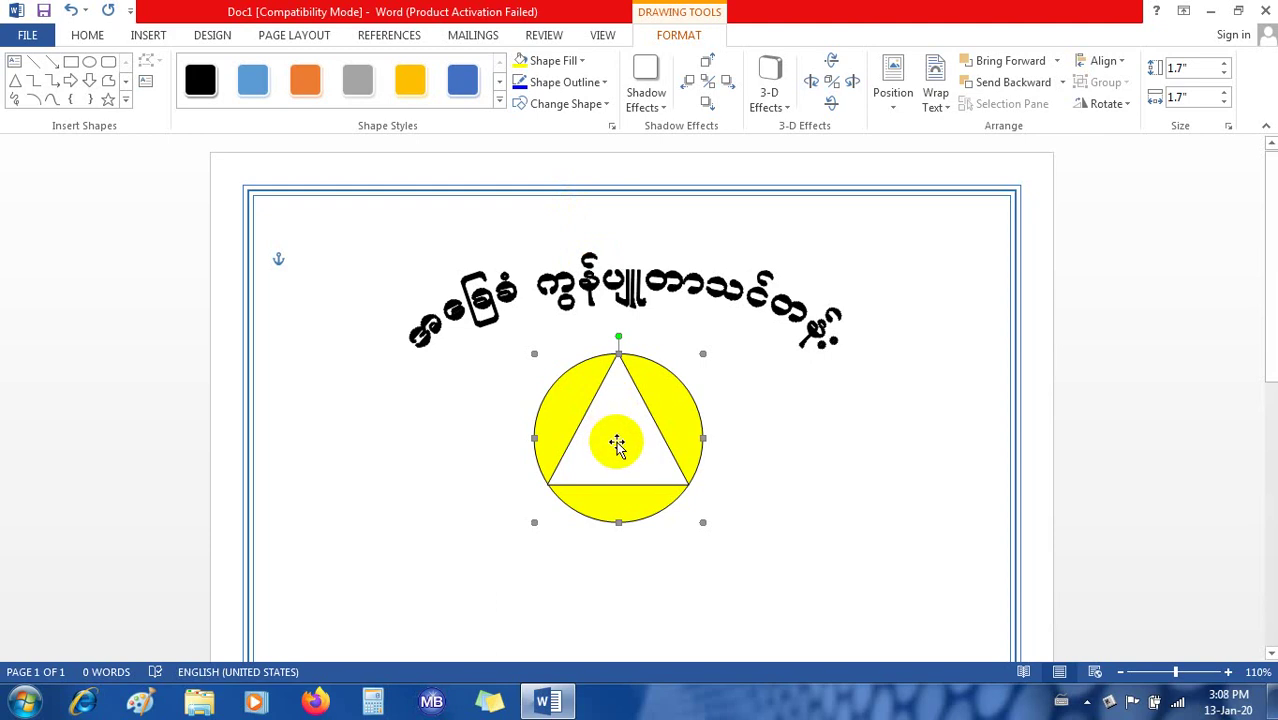
pyautogui.click(617, 446)
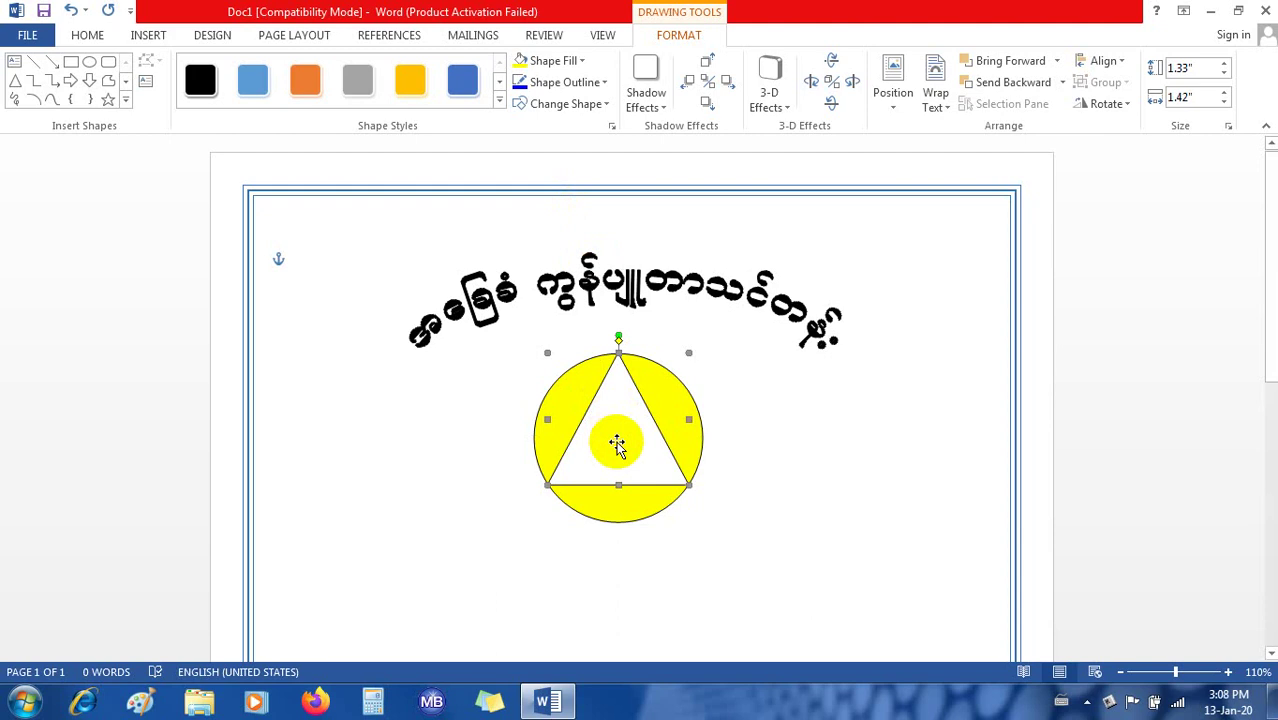
pyautogui.click(583, 62)
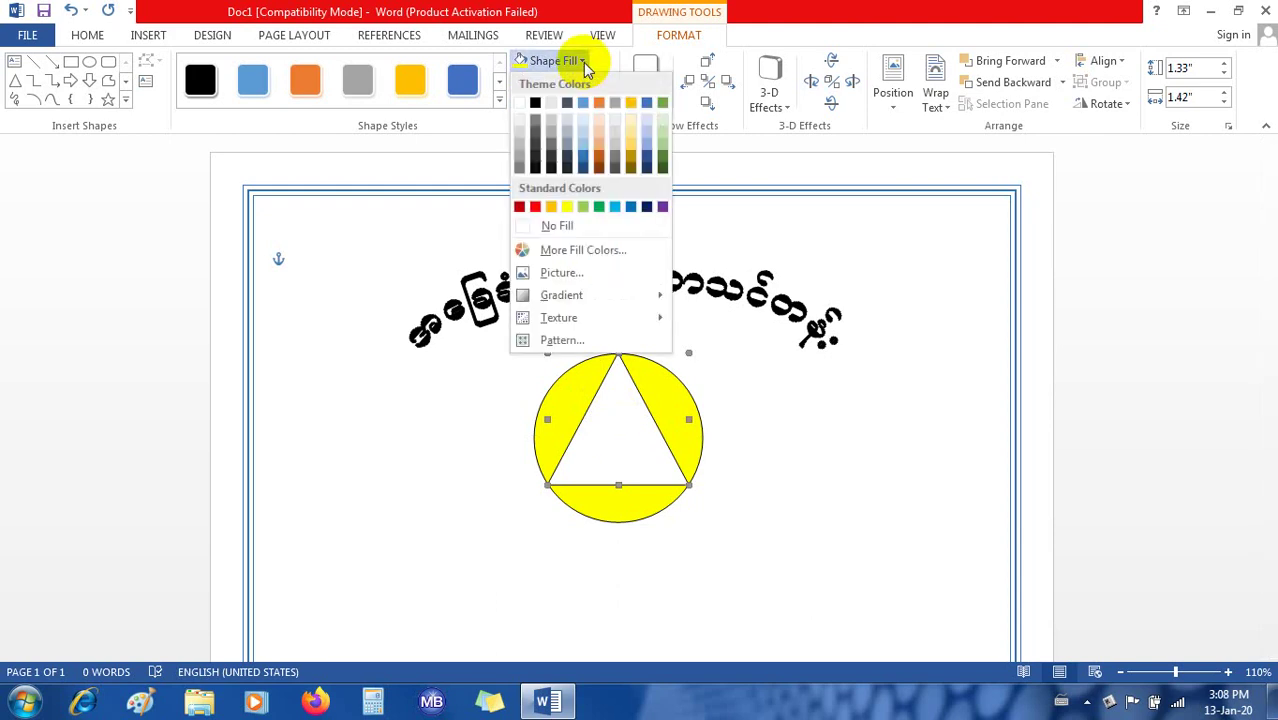
pyautogui.click(571, 208)
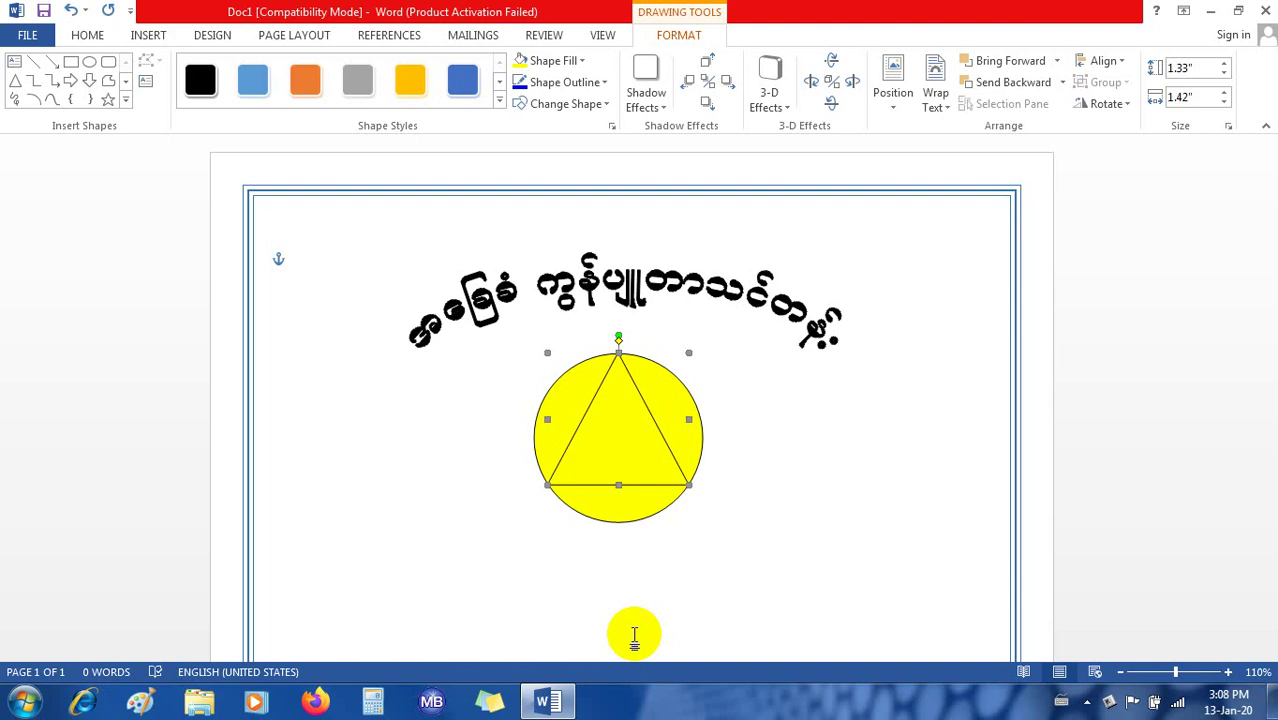
# Draw a 0.51" by 0.77" text box inside the yellow triangle
pyautogui.click(19, 67)
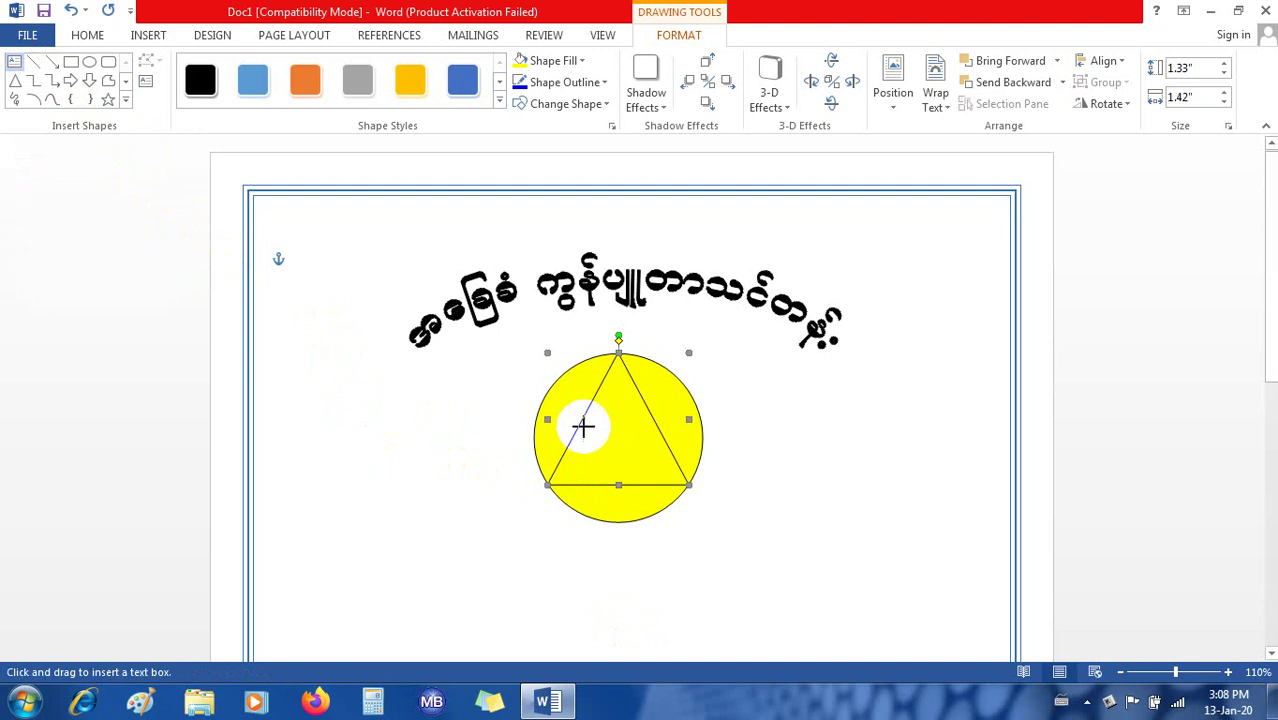
pyautogui.moveTo(583, 427); pyautogui.dragTo(662, 481)
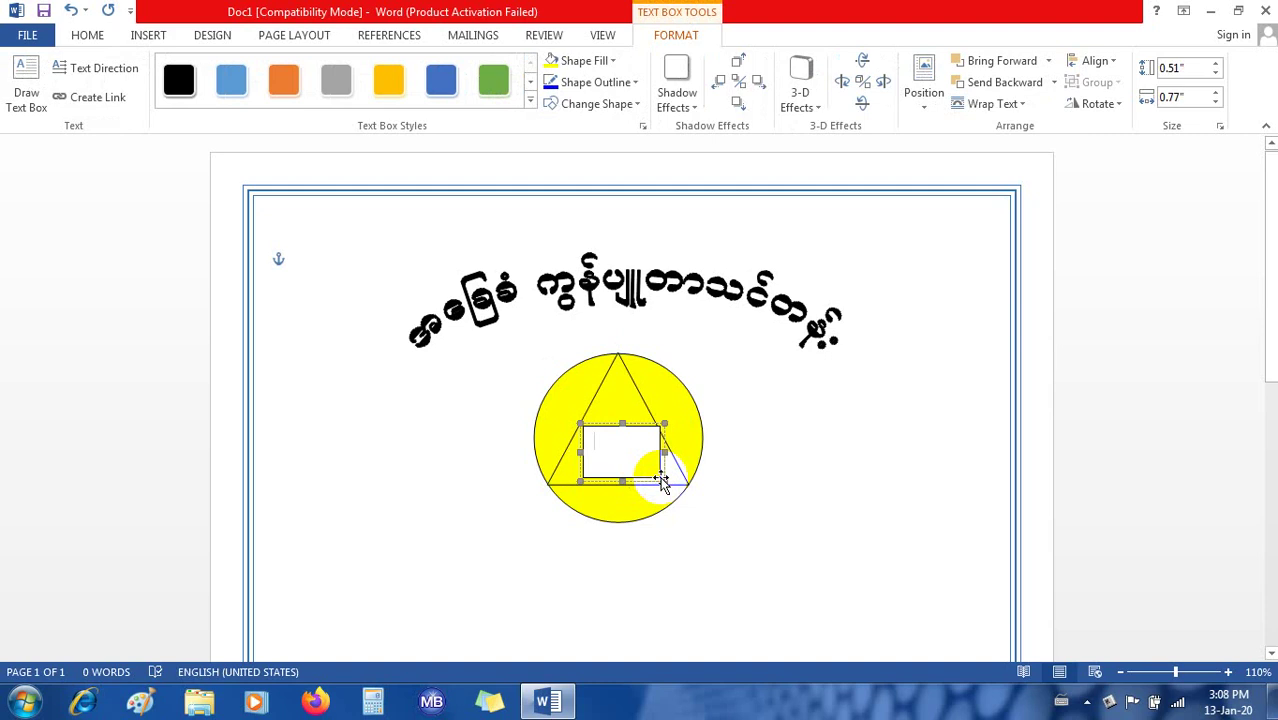
pyautogui.click(90, 36)
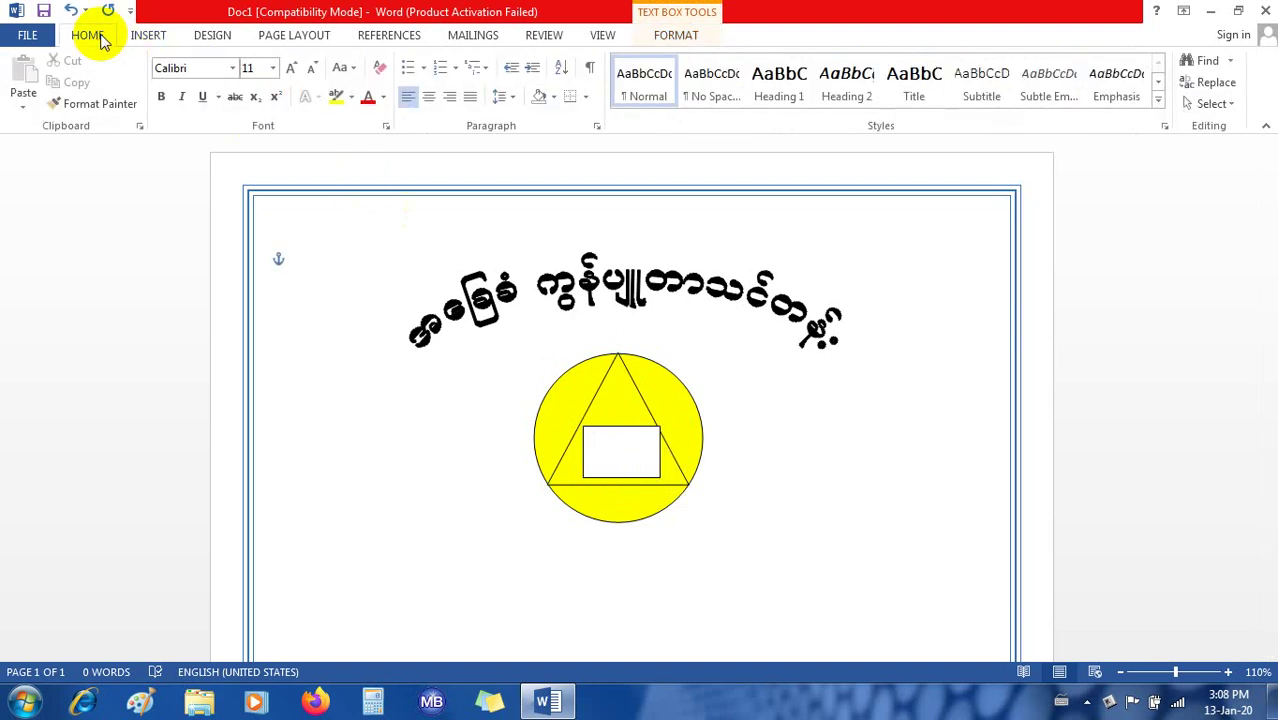
# Set the text box font to Zawgyi-One, colour Green, size 20
pyautogui.click(232, 68)
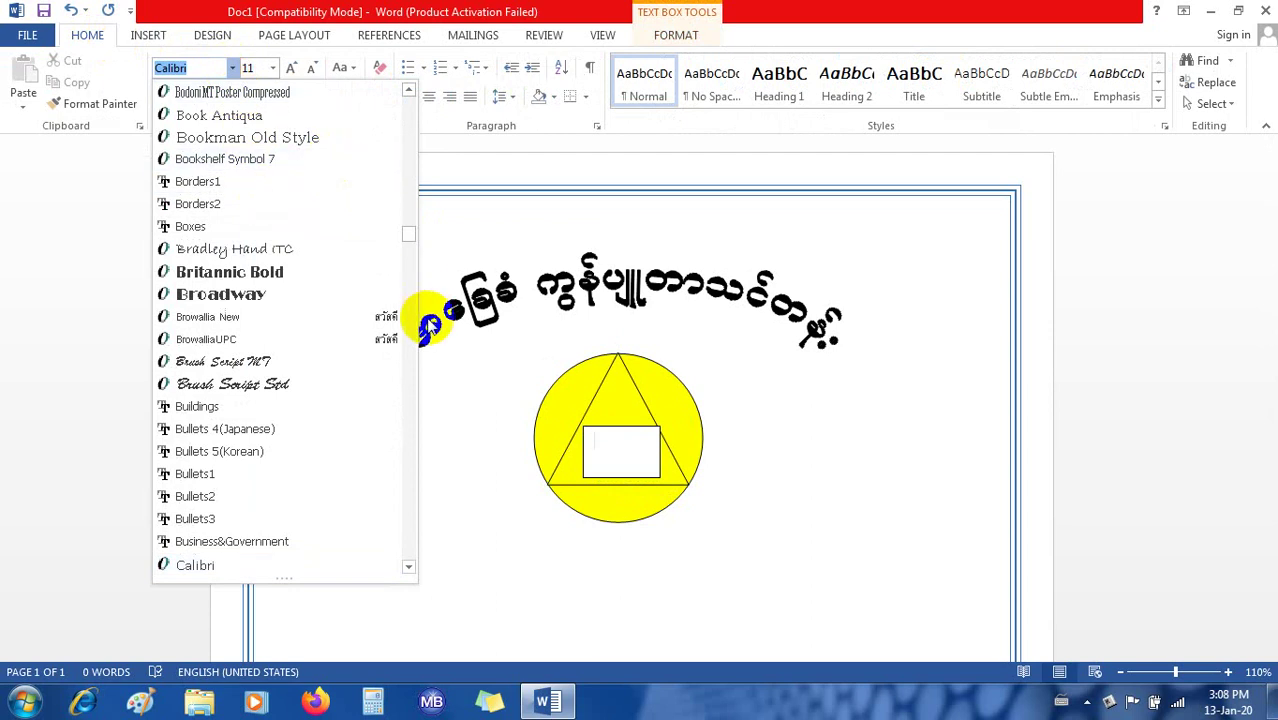
pyautogui.scroll(-15, 408, 320)
pyautogui.scroll(-20, 401, 557)
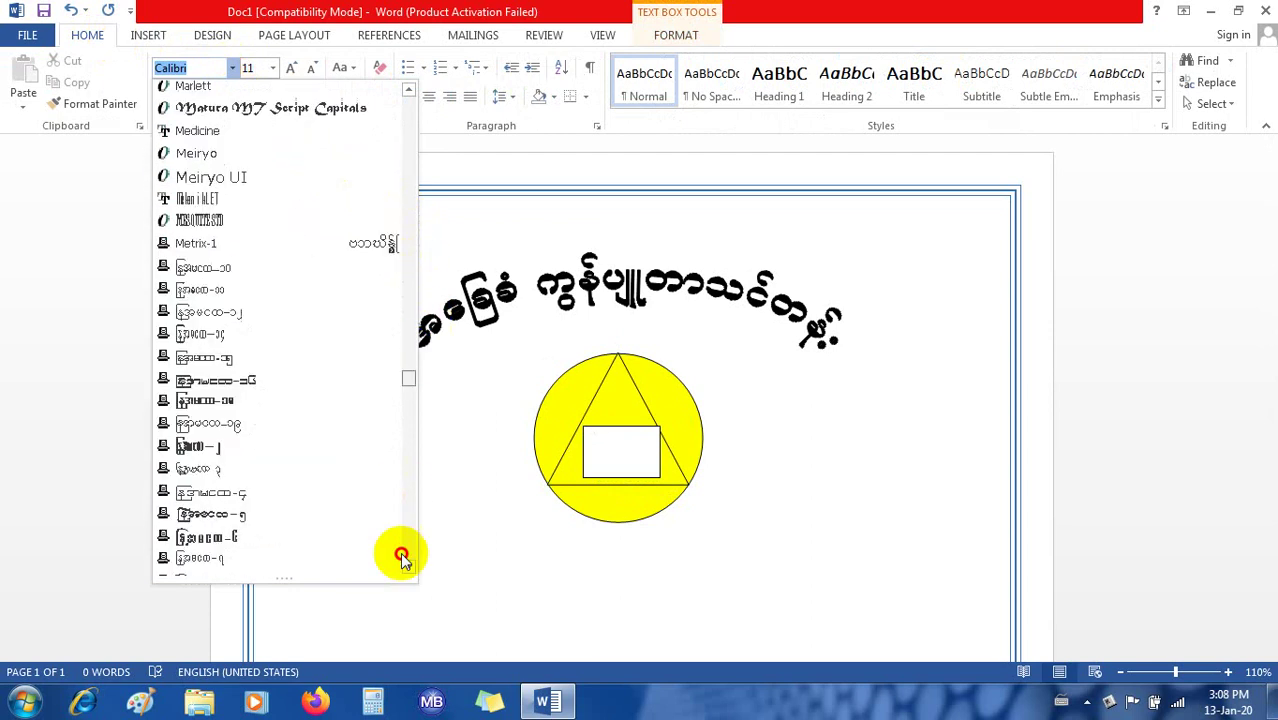
pyautogui.click(357, 562)
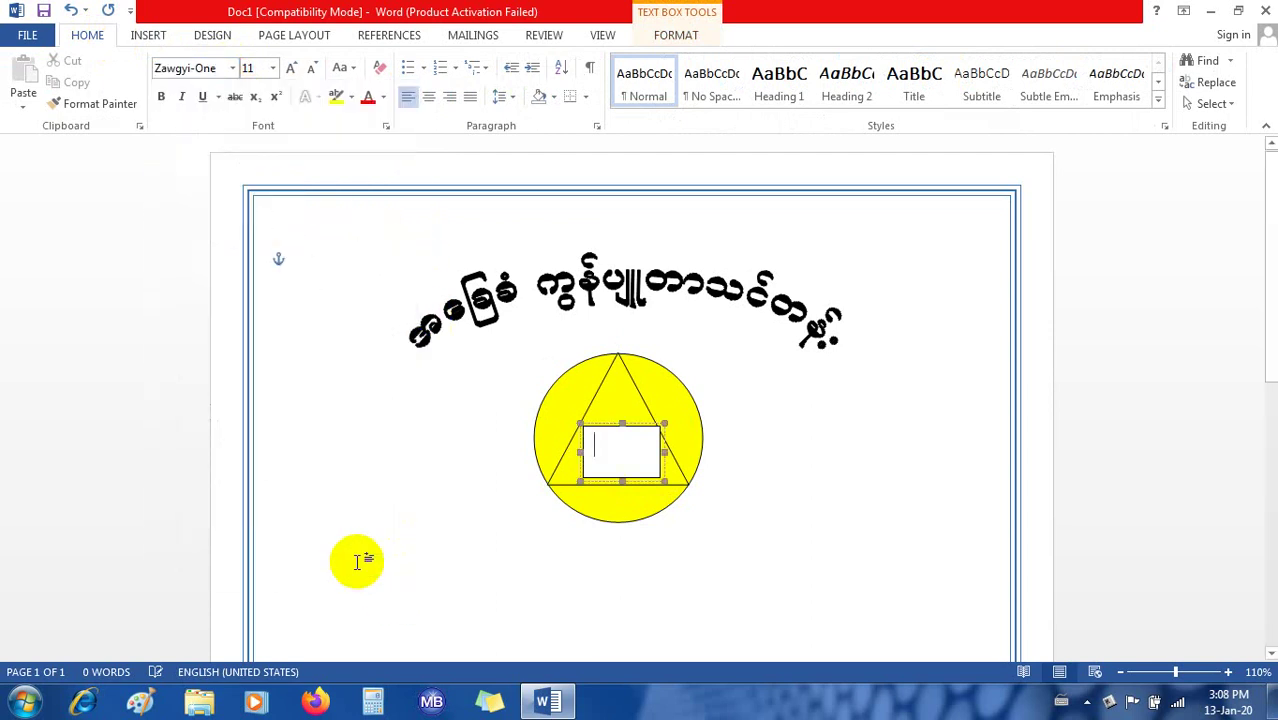
pyautogui.click(457, 325)
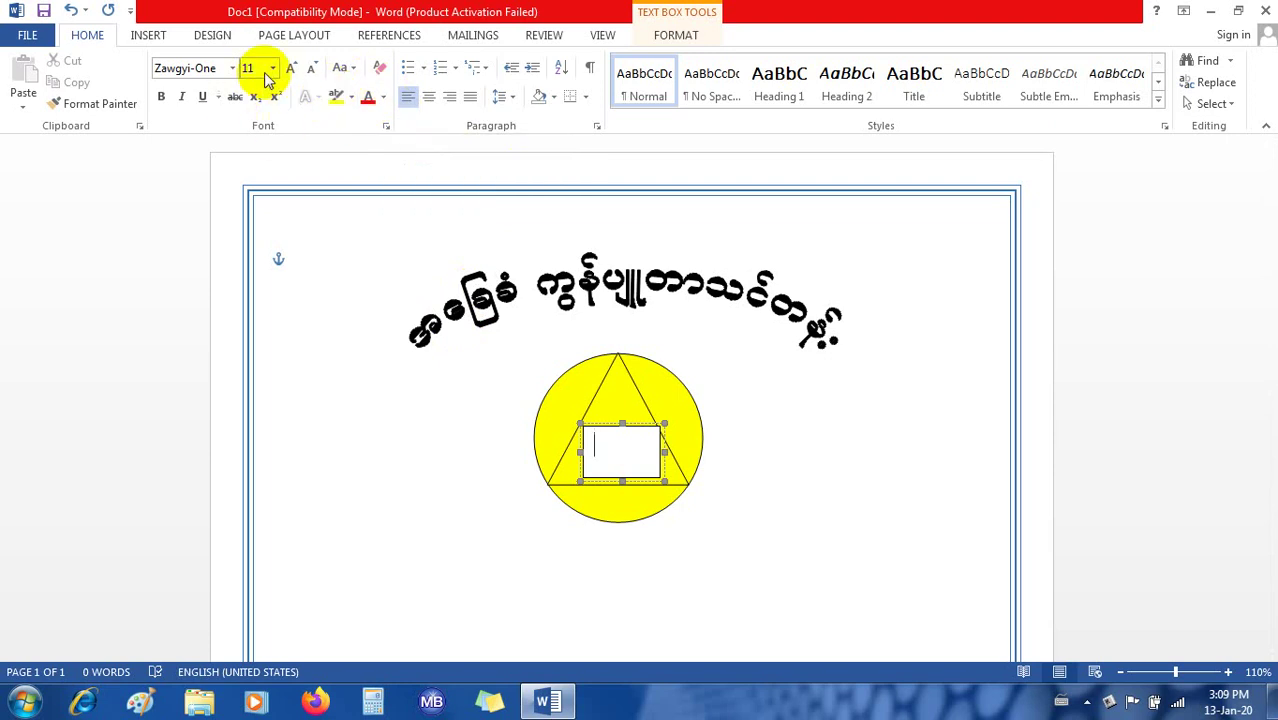
pyautogui.click(385, 100)
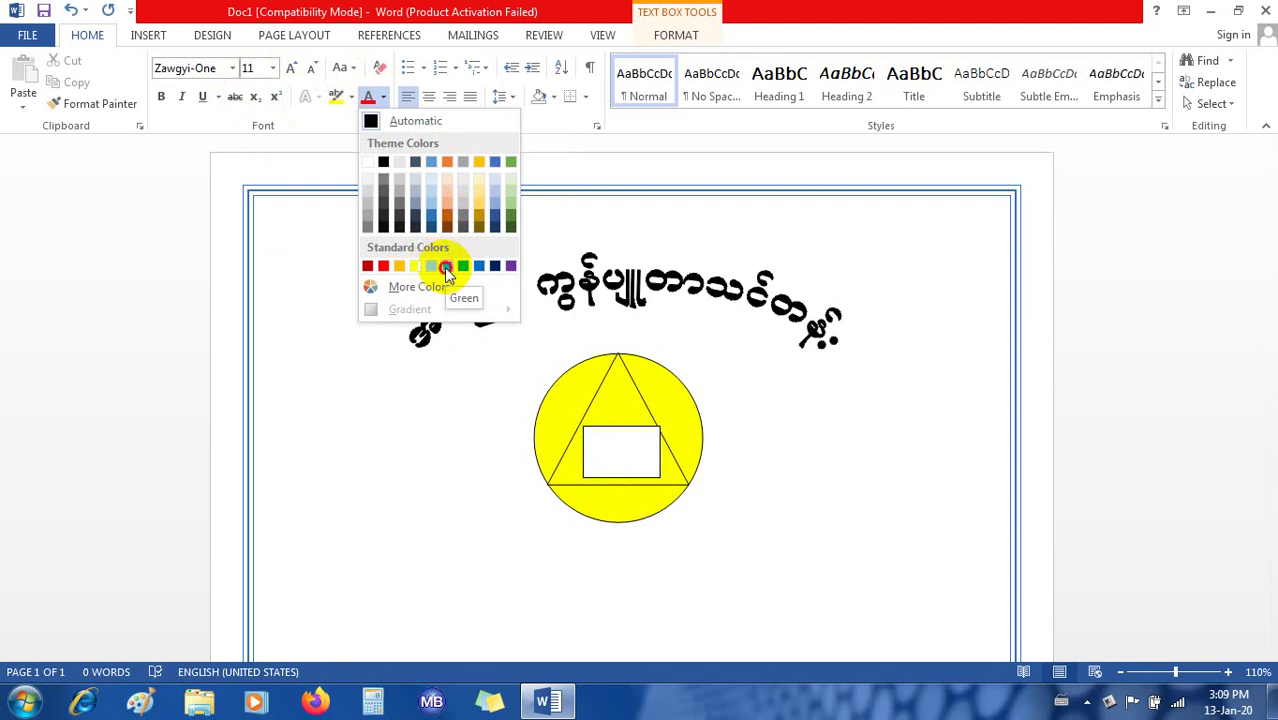
pyautogui.click(447, 266)
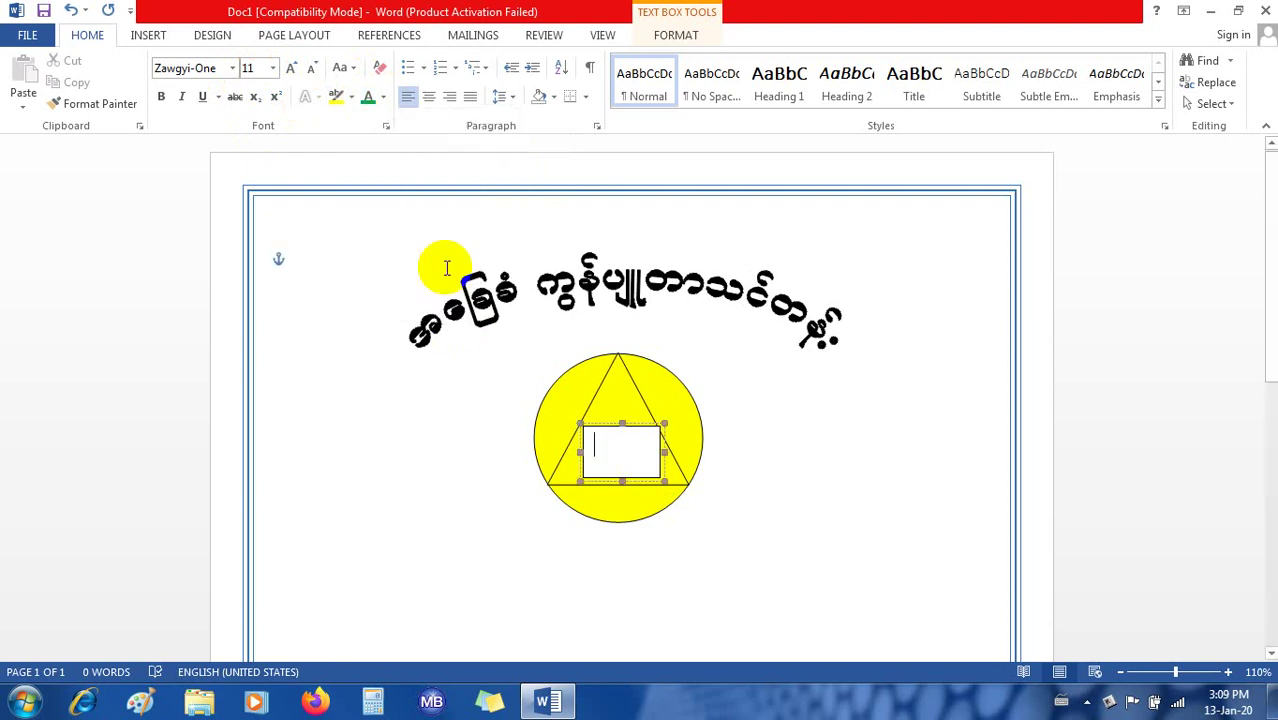
pyautogui.click(273, 70)
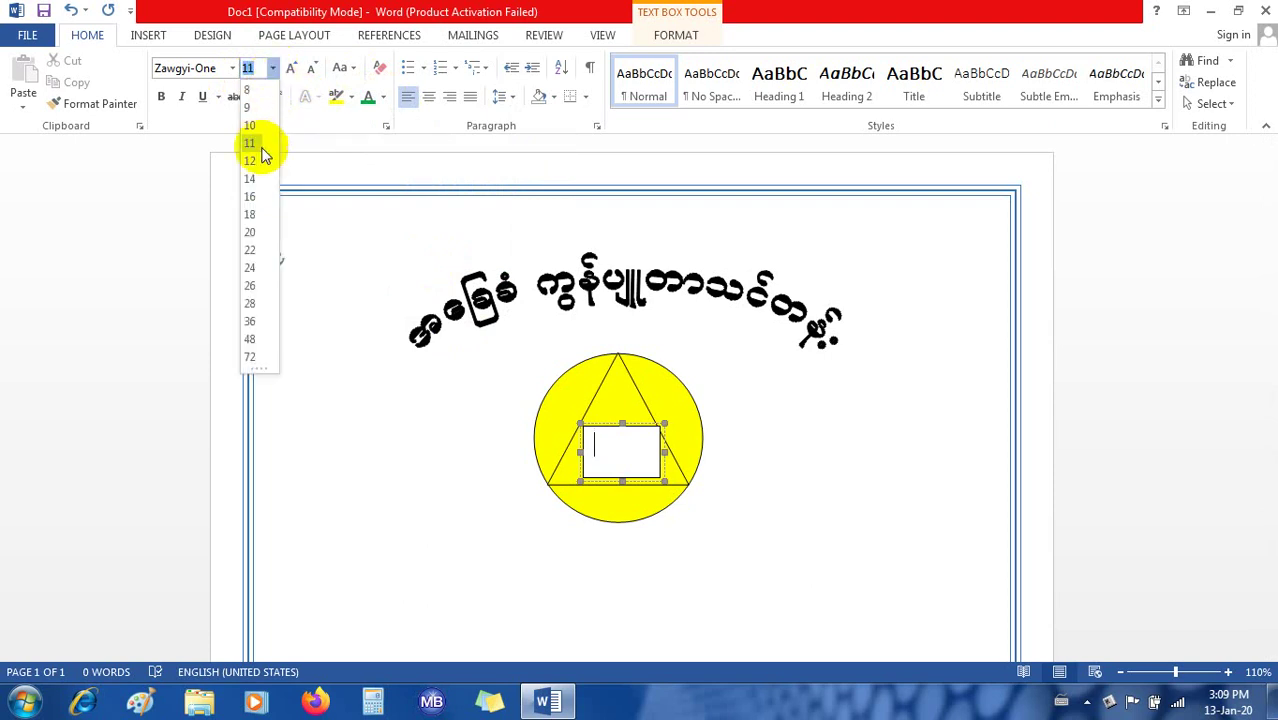
pyautogui.click(250, 233)
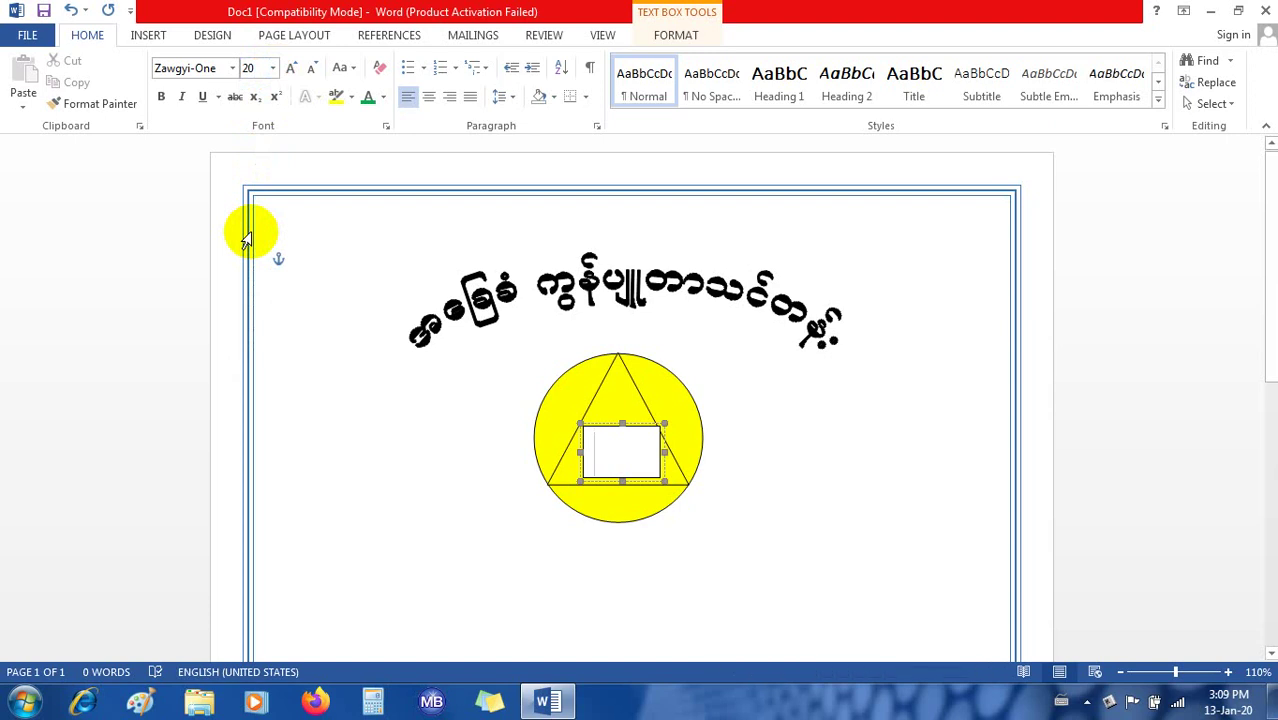
# Enter ပညာ in the text box and make the box wider and taller to fit it
pyautogui.write('y')
pyautogui.press('BackSpace')
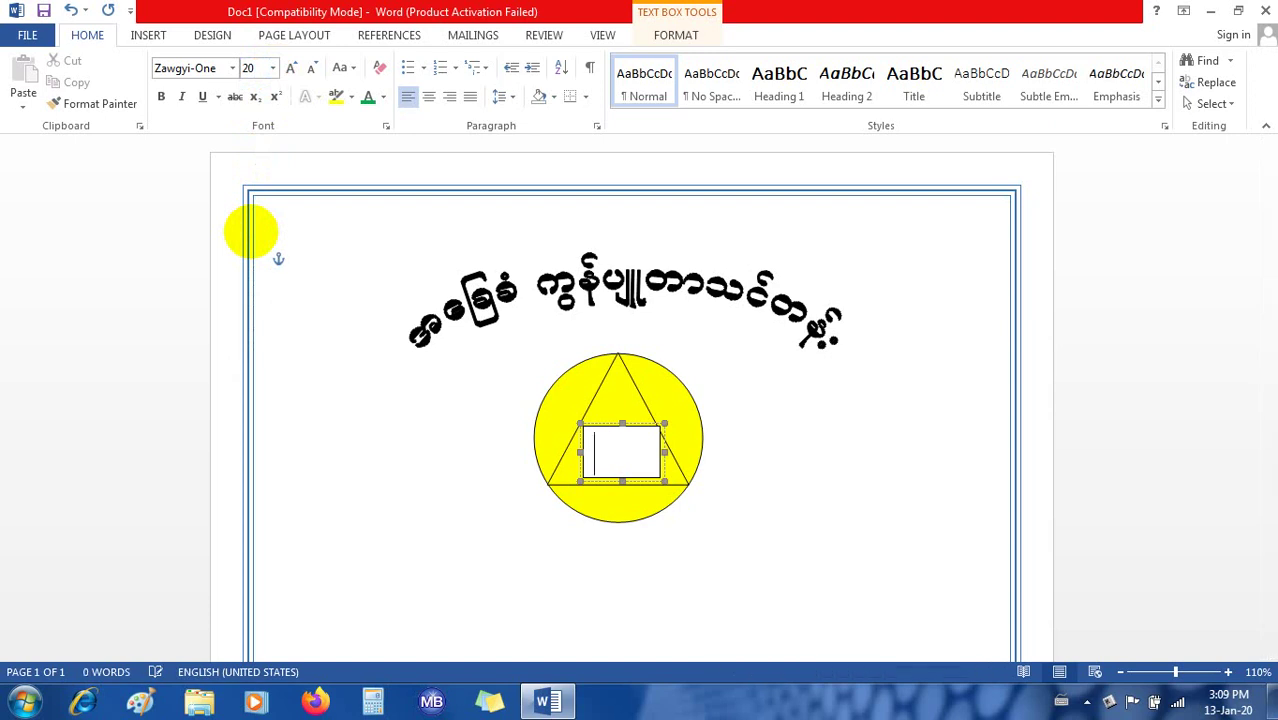
pyautogui.write('ပညာ')
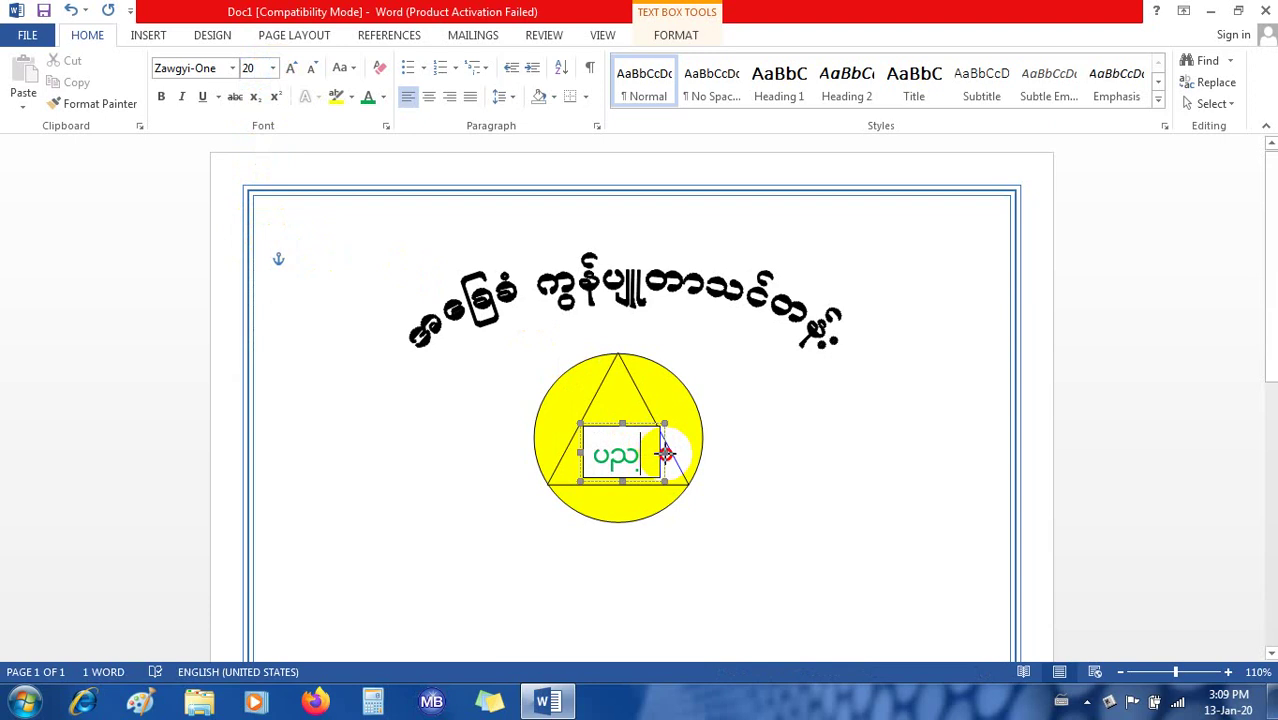
pyautogui.moveTo(664, 454); pyautogui.dragTo(673, 455)
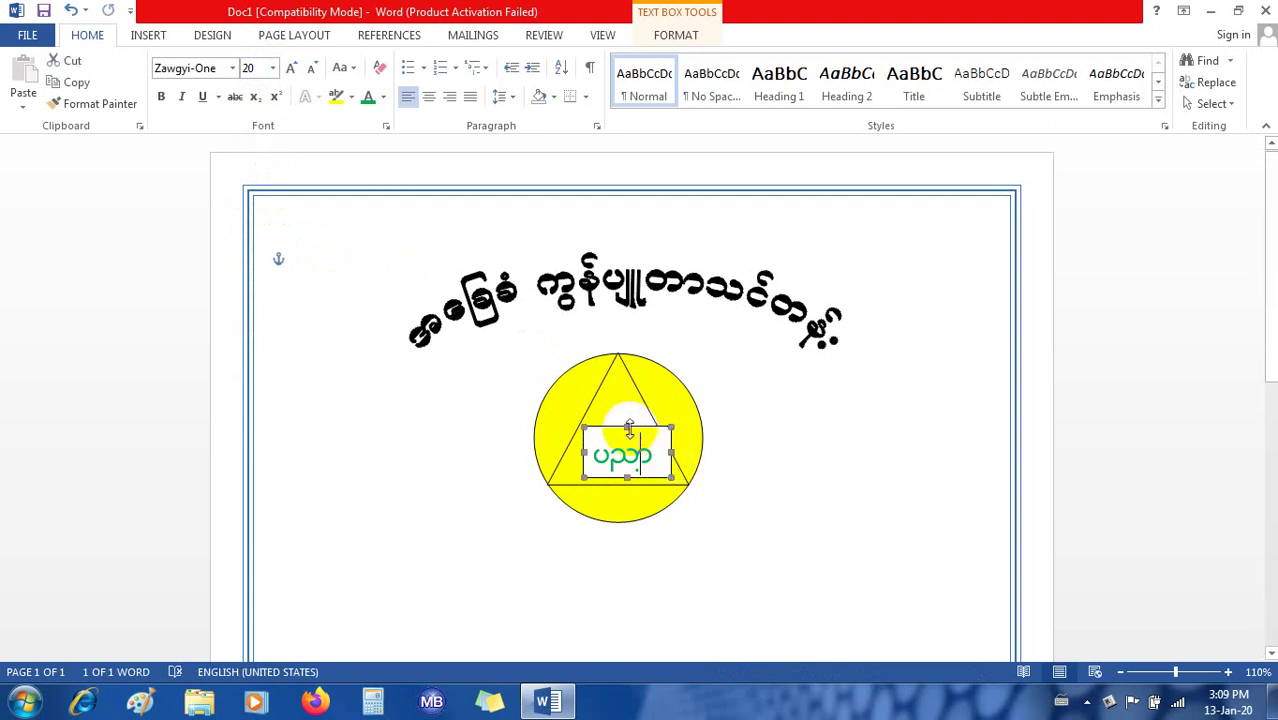
pyautogui.moveTo(626, 478); pyautogui.dragTo(626, 485)
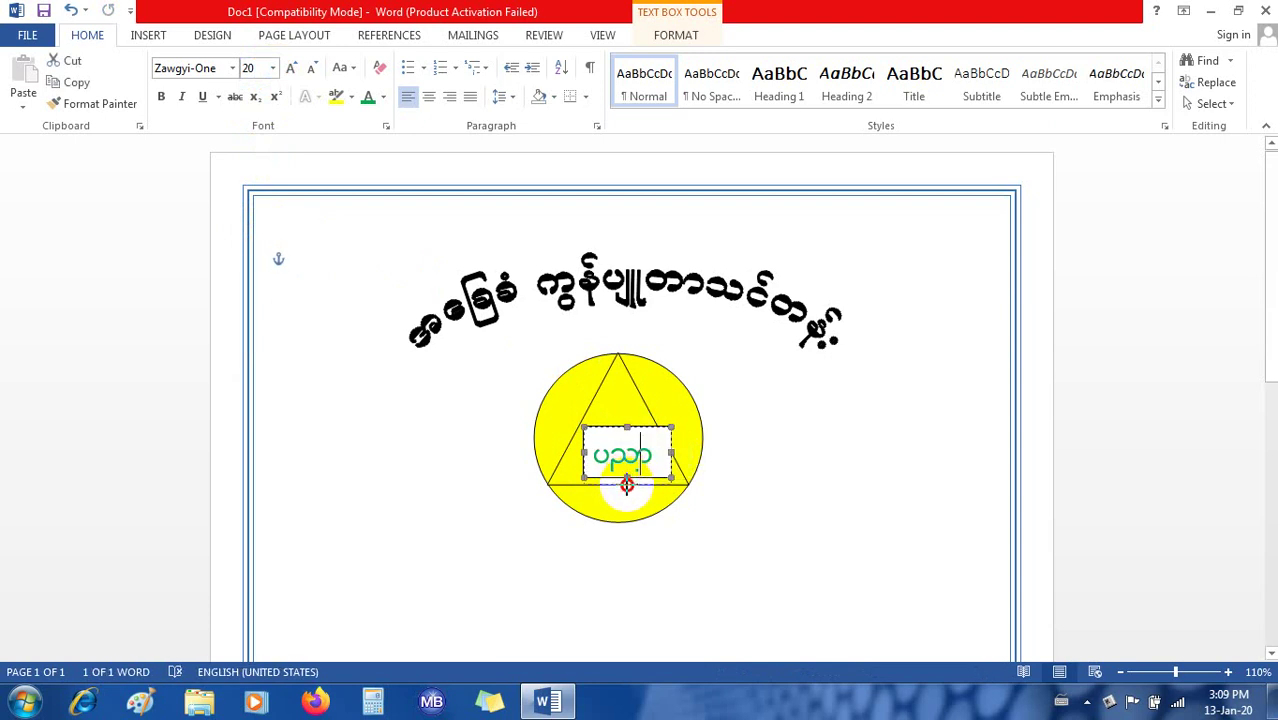
pyautogui.click(619, 427)
pyautogui.click(620, 428)
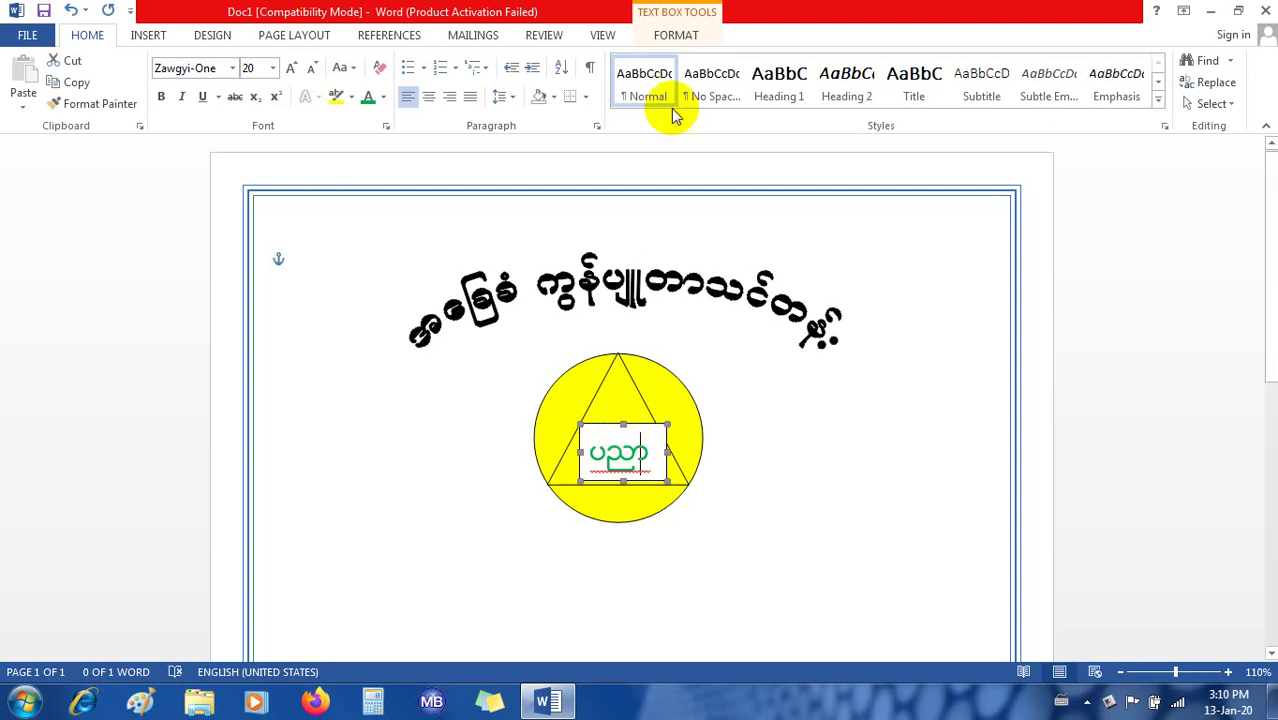
# Give the text box No Fill and No Outline, then deselect it
pyautogui.click(672, 36)
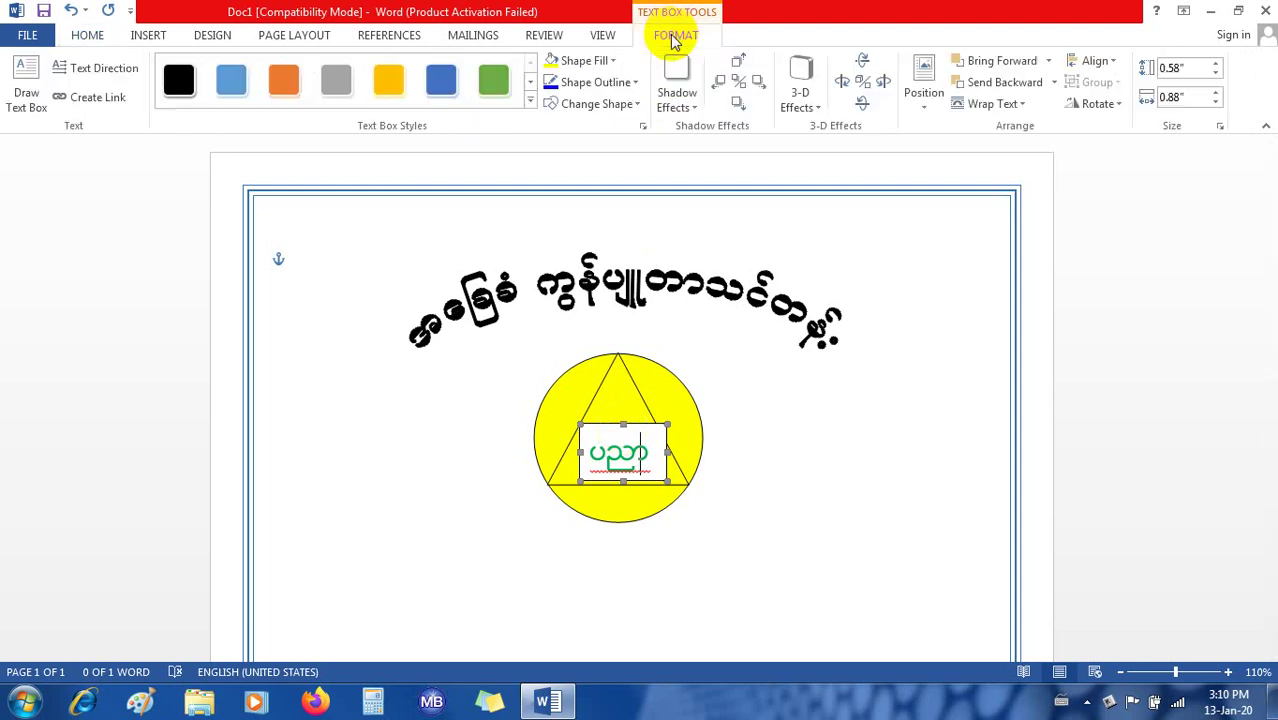
pyautogui.click(614, 63)
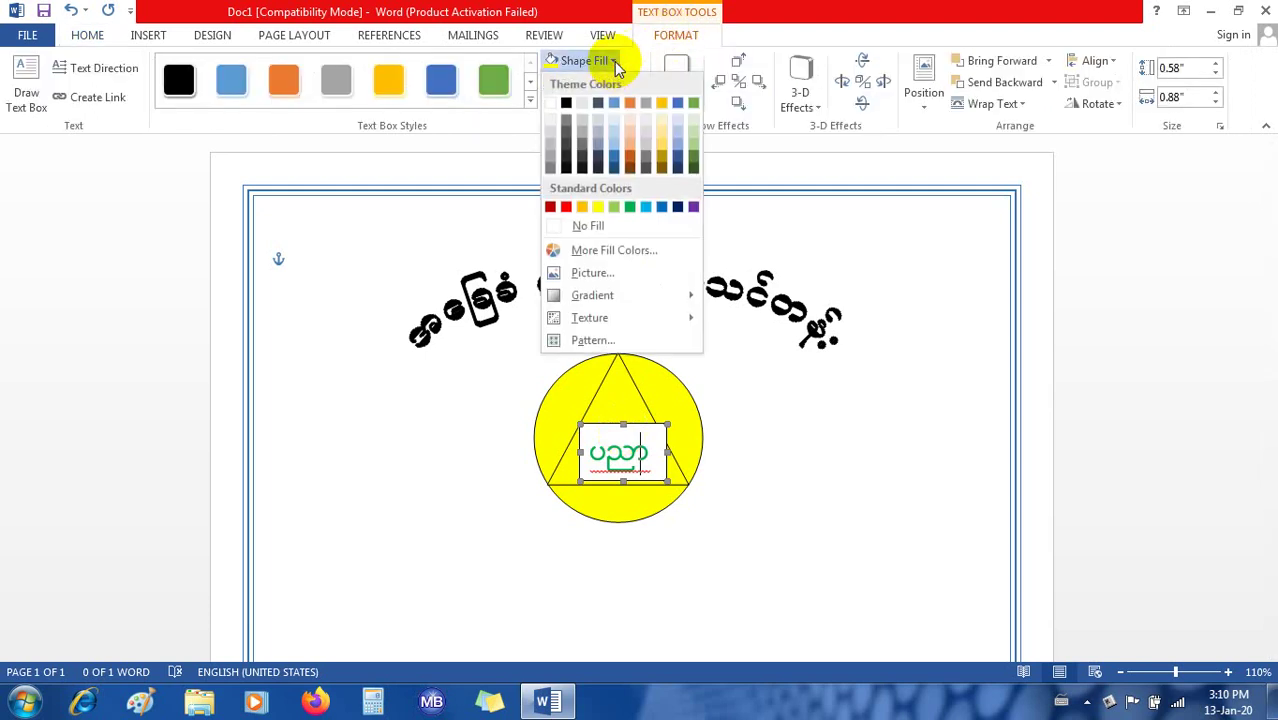
pyautogui.click(595, 231)
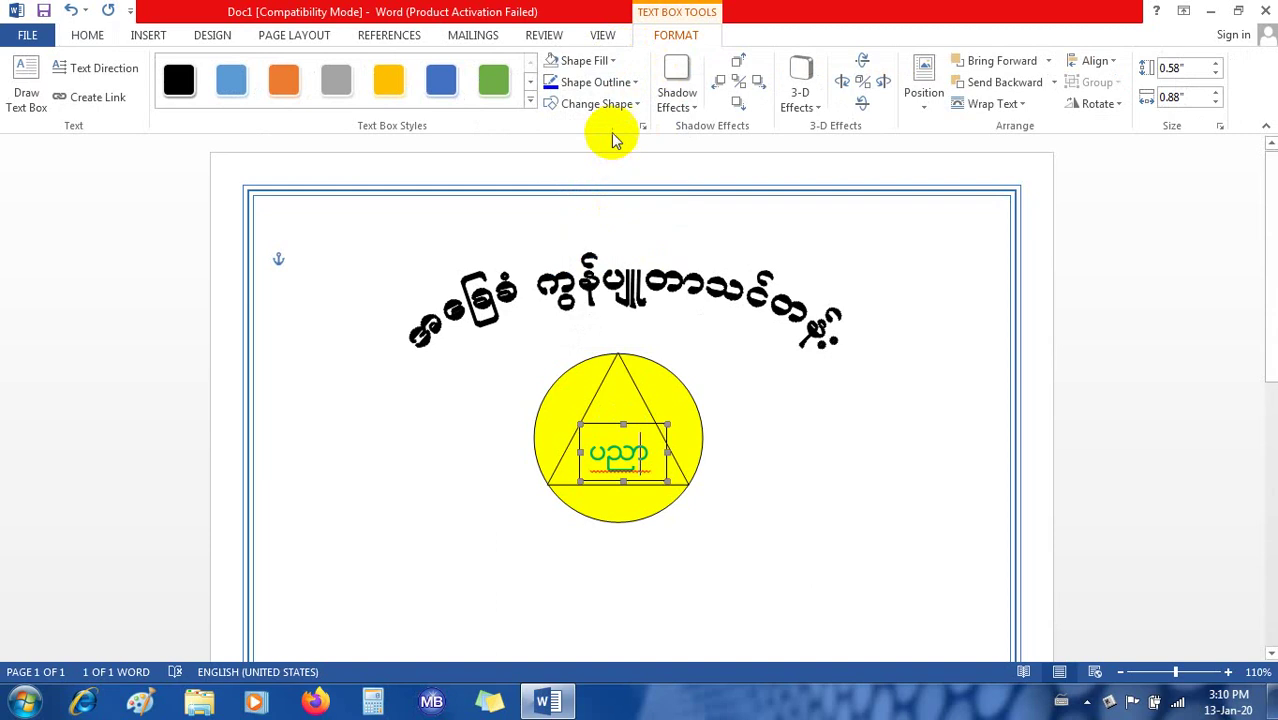
pyautogui.click(628, 88)
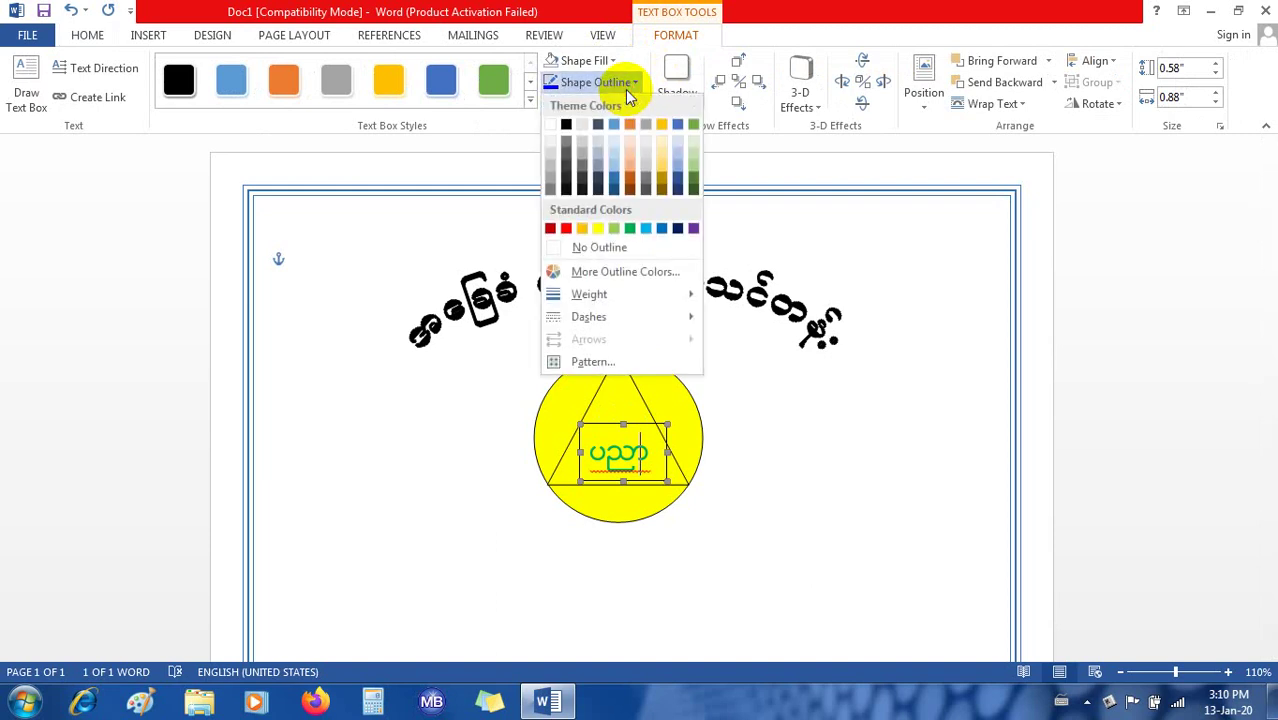
pyautogui.click(593, 246)
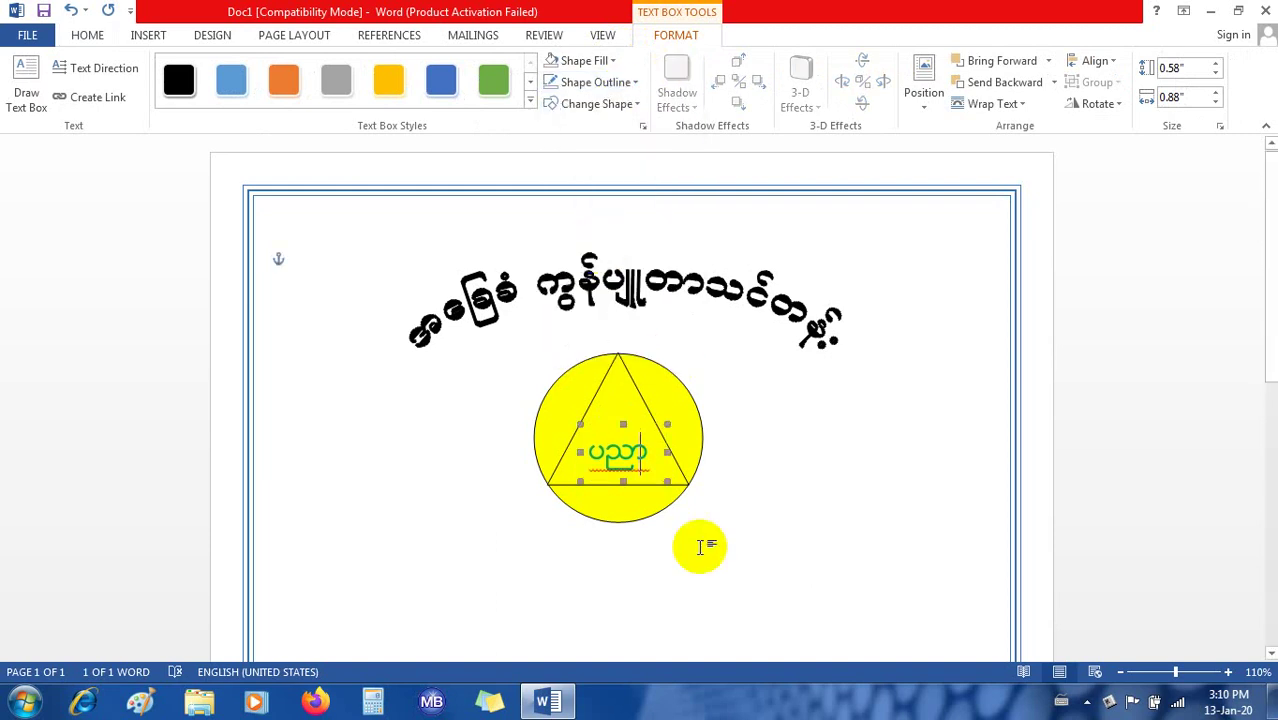
pyautogui.click(802, 574)
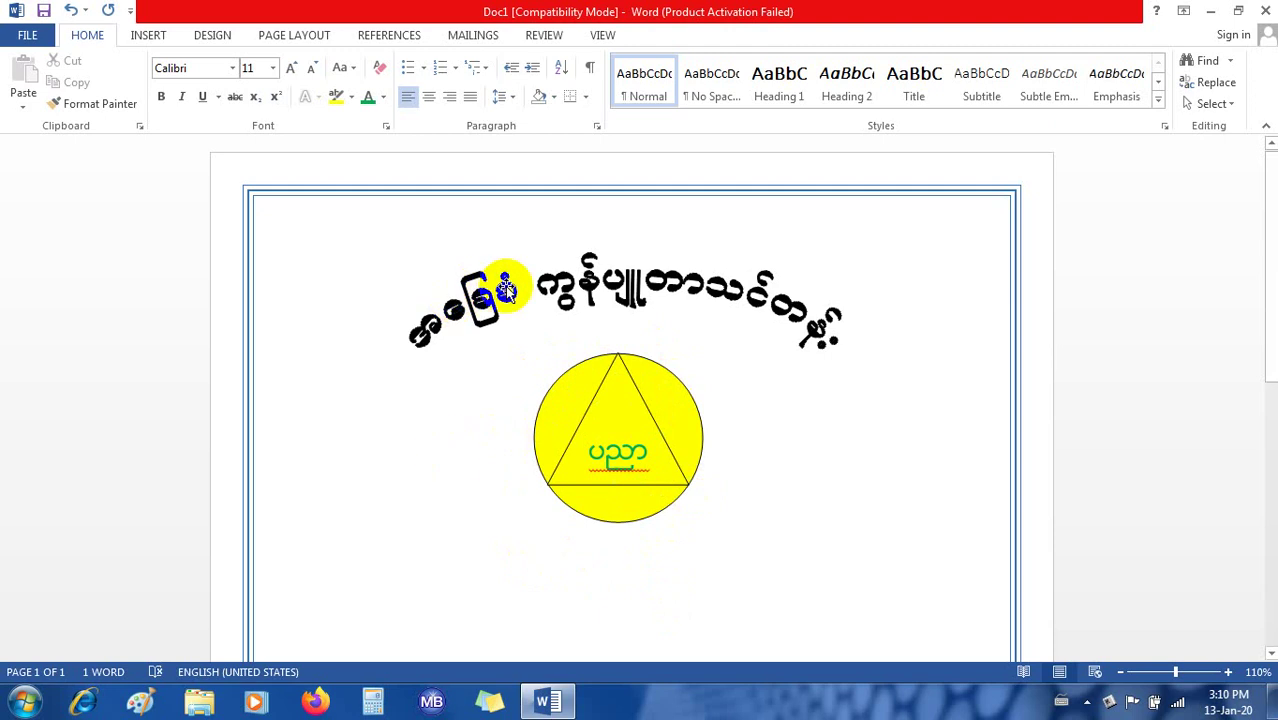
# Select parts of the WordArt title, then open Page Borders from the Design tab
pyautogui.doubleClick(628, 299)
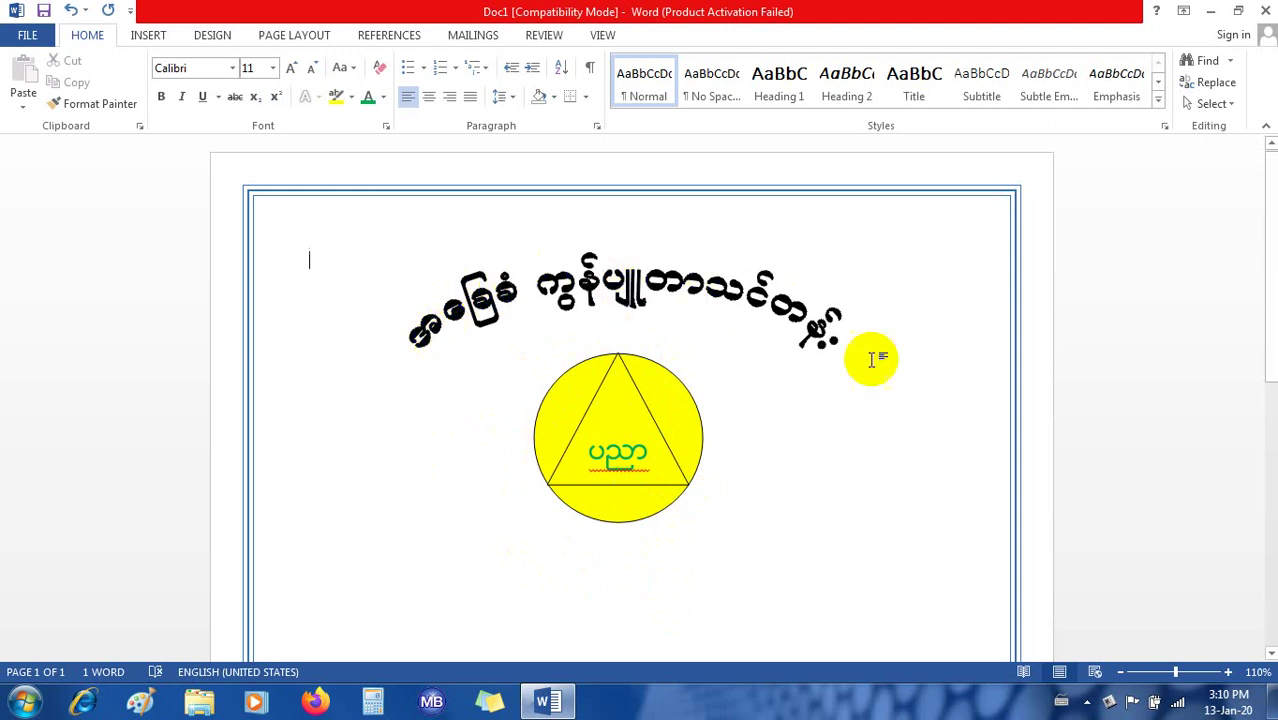
pyautogui.doubleClick(575, 297)
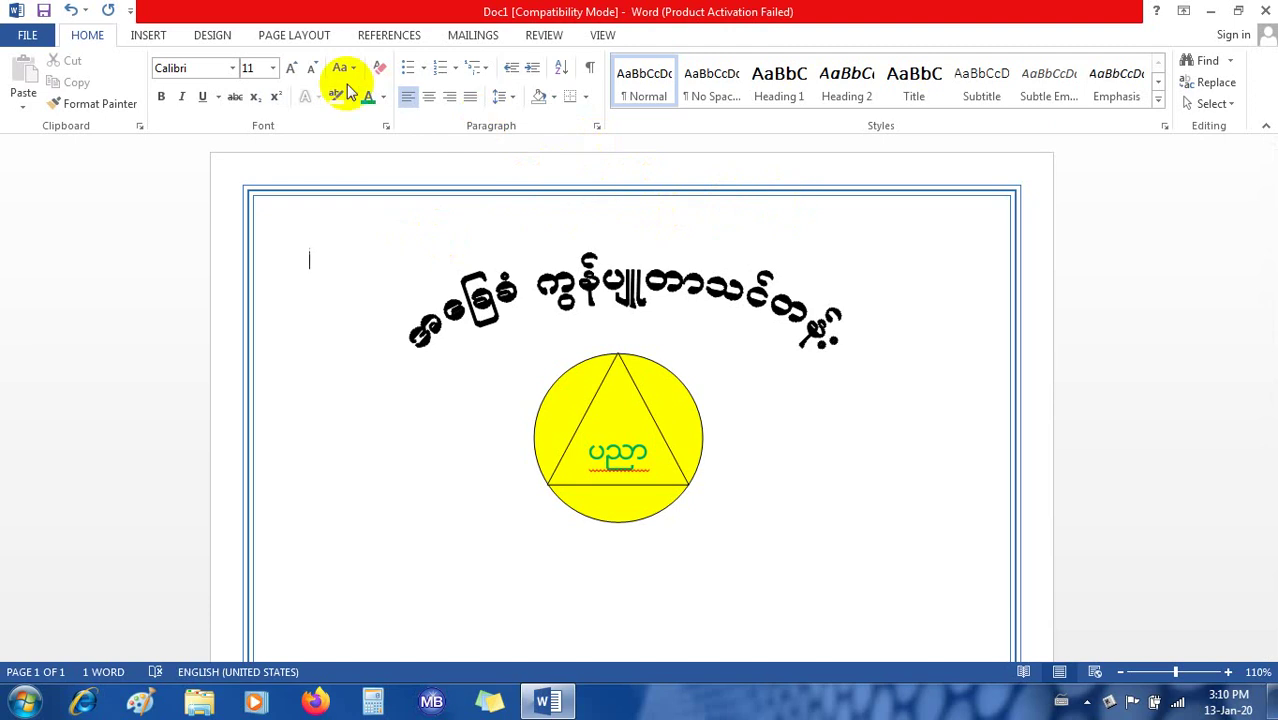
pyautogui.click(153, 36)
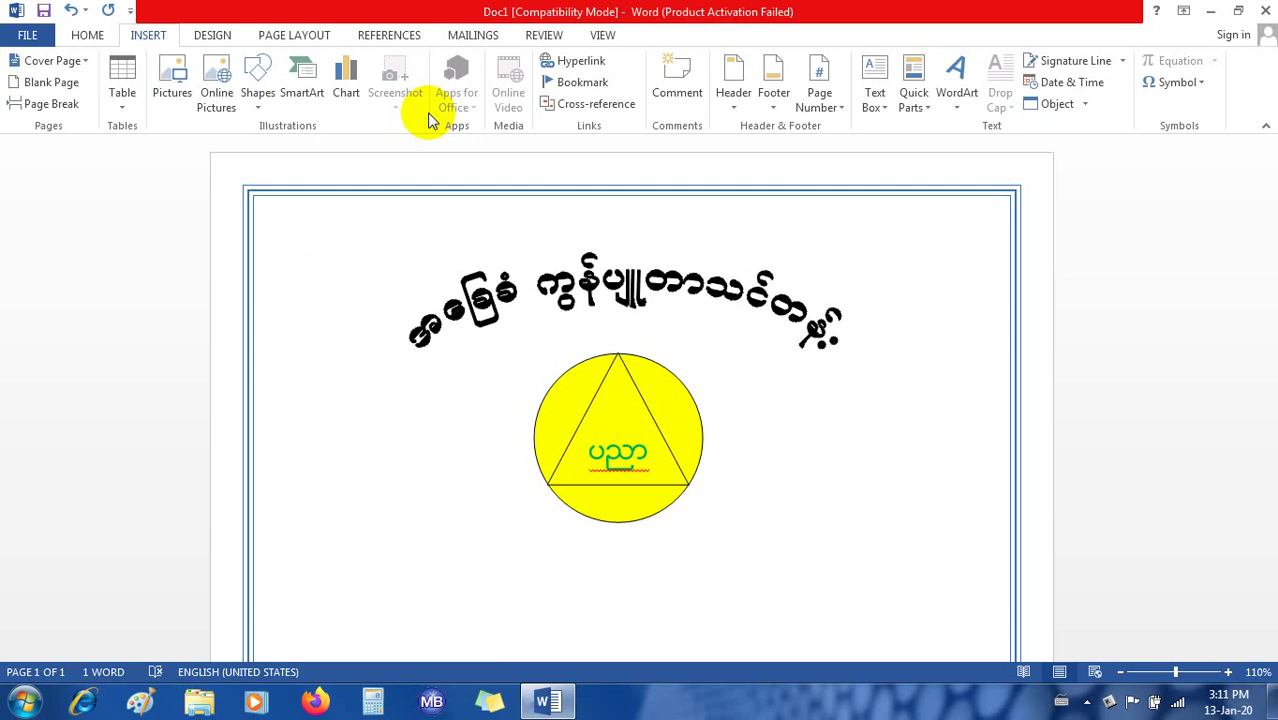
pyautogui.click(214, 37)
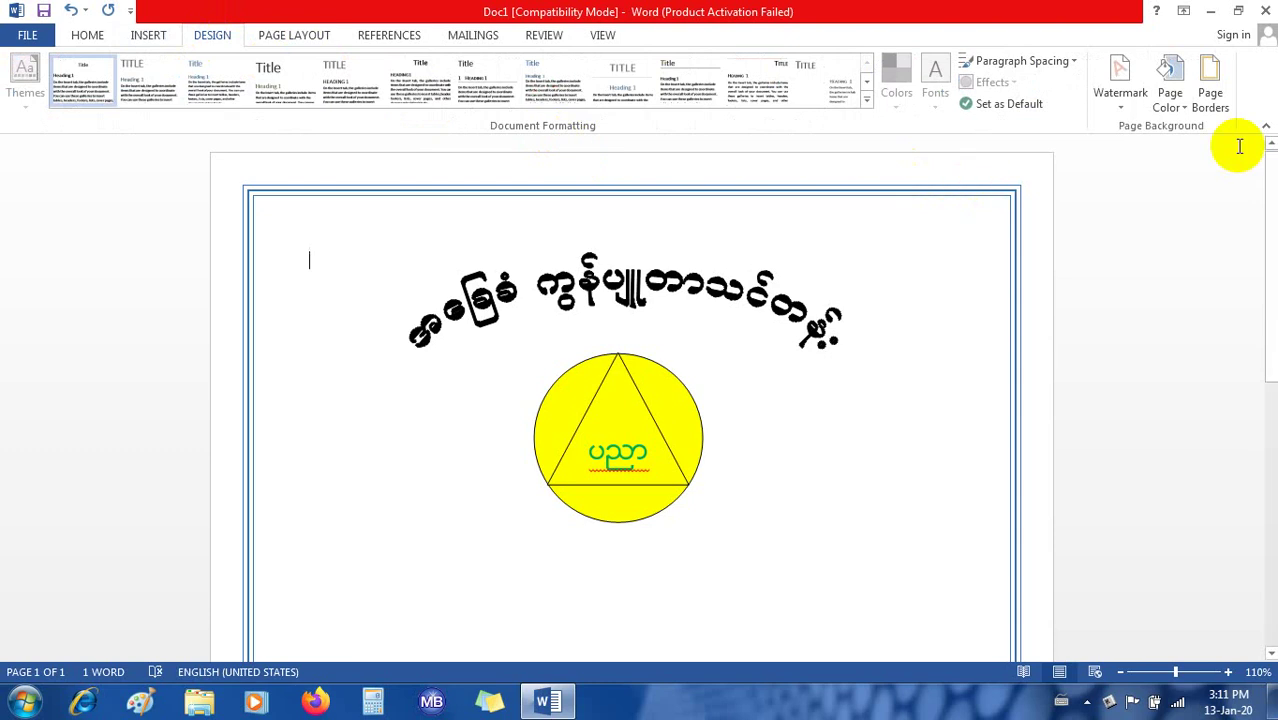
pyautogui.click(1212, 98)
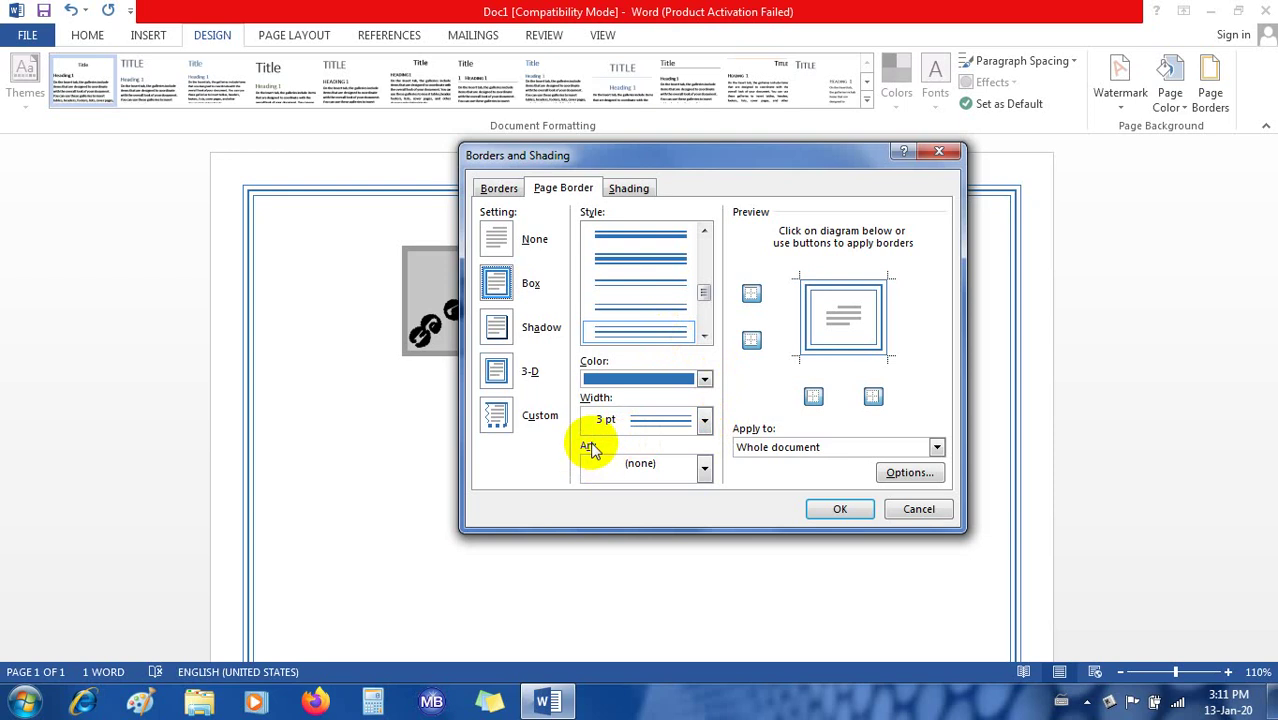
# Pick the red flower pattern from the Art list for a 12 pt page border
pyautogui.click(705, 473)
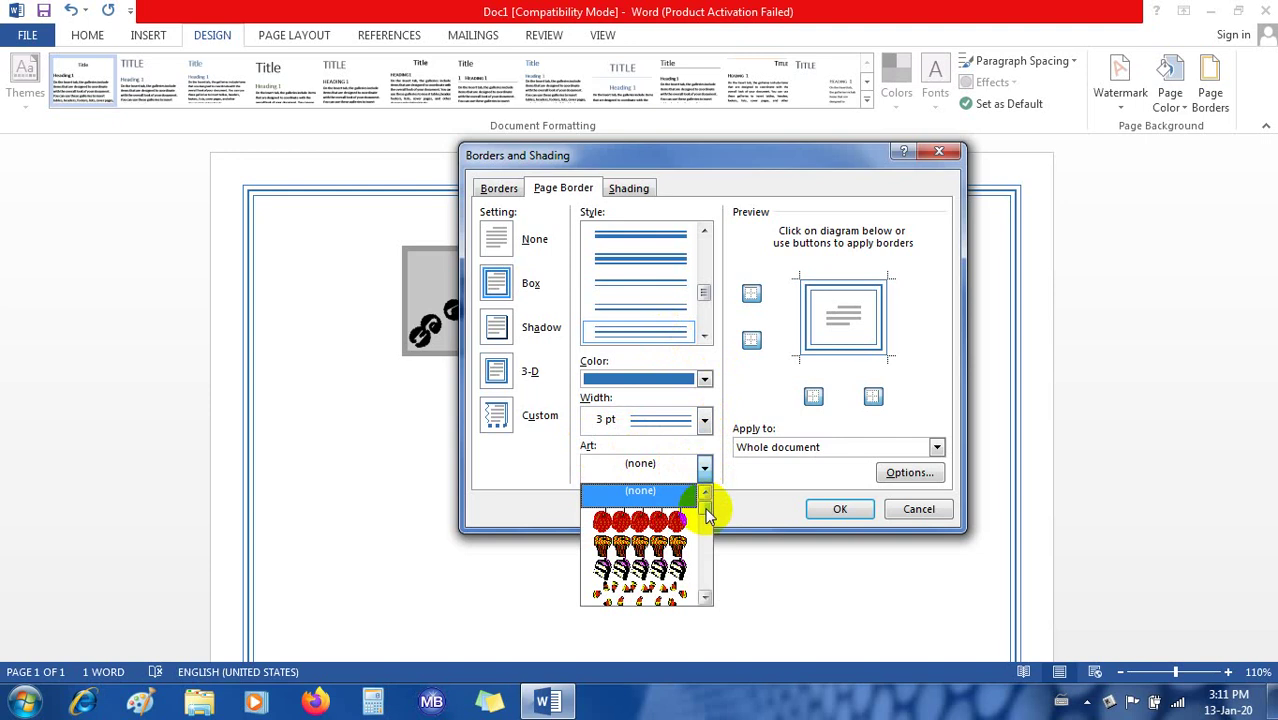
pyautogui.moveTo(705, 510); pyautogui.dragTo(705, 523)
pyautogui.moveTo(707, 520); pyautogui.dragTo(707, 521)
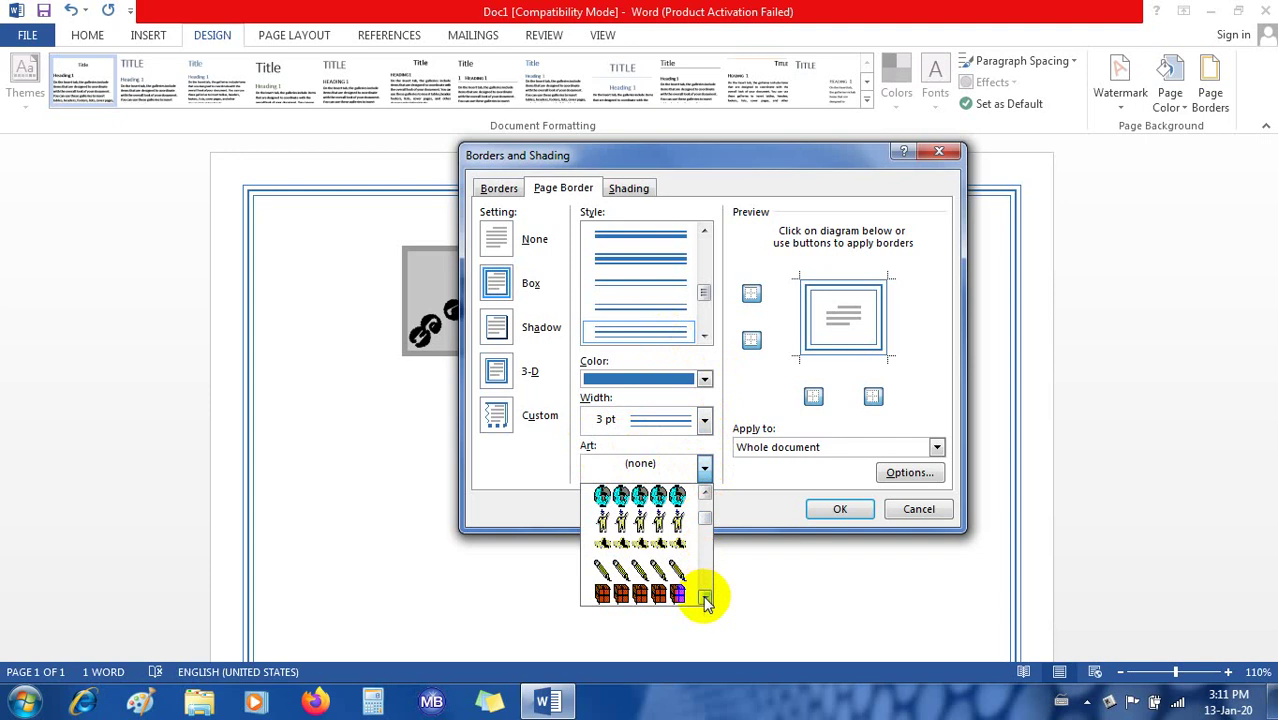
pyautogui.moveTo(707, 597); pyautogui.dragTo(706, 601)
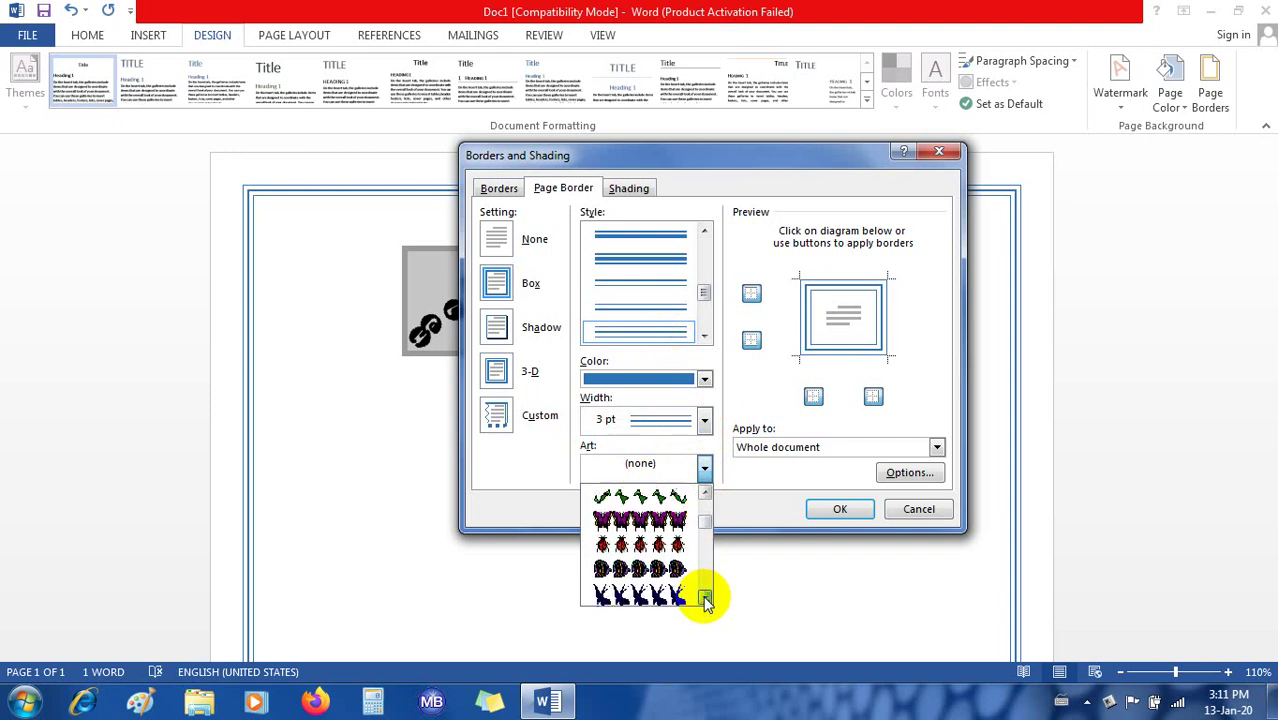
pyautogui.click(706, 599)
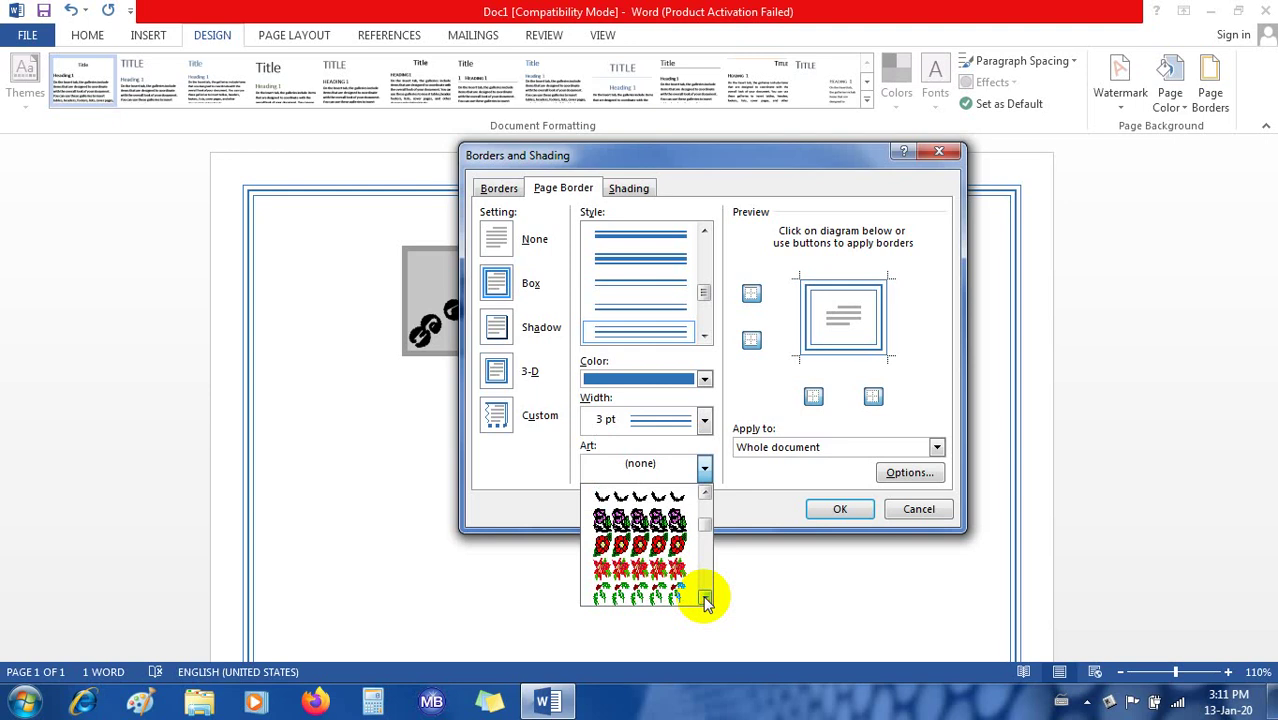
pyautogui.click(645, 550)
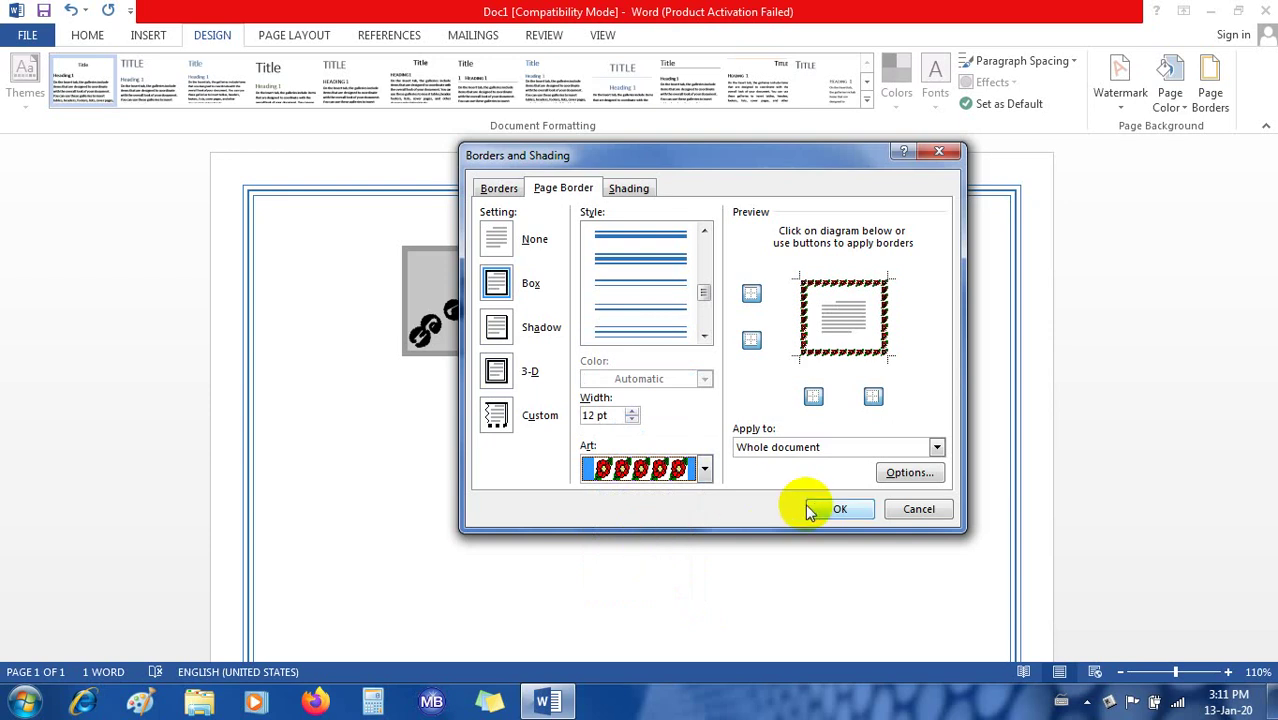
# Apply the red flower page border, then open the Save As browse window
pyautogui.click(830, 511)
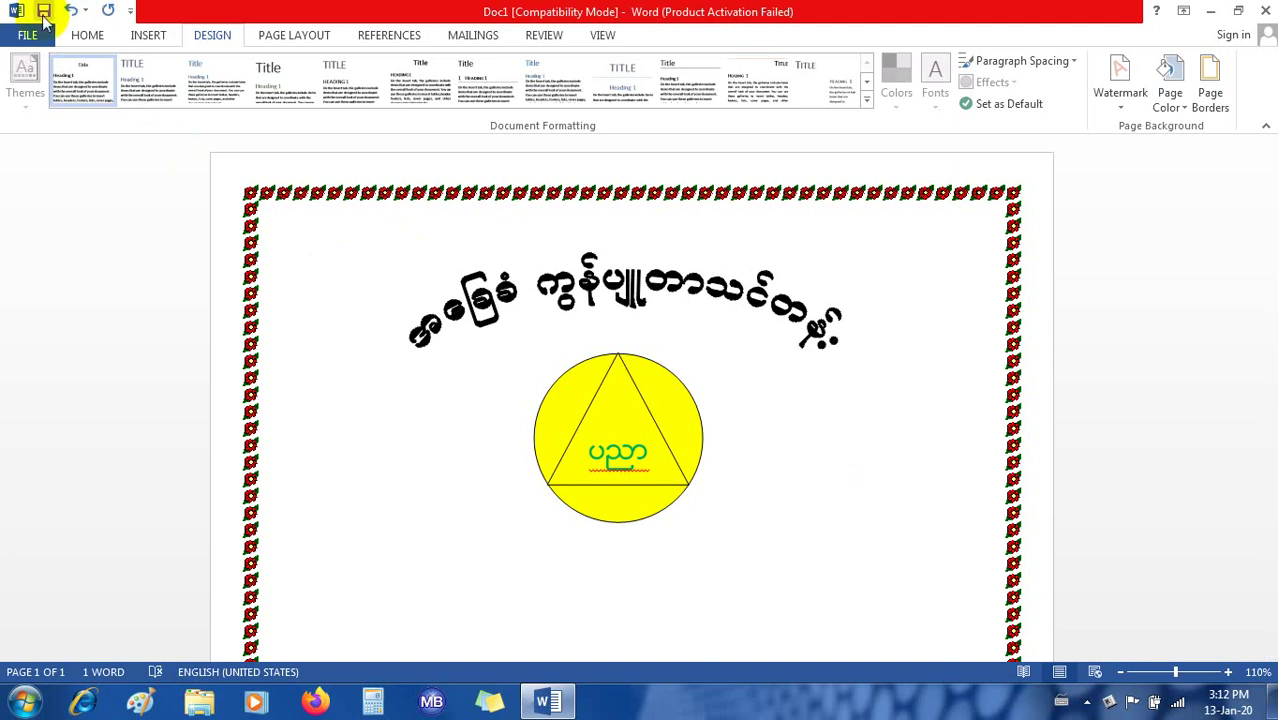
pyautogui.click(25, 36)
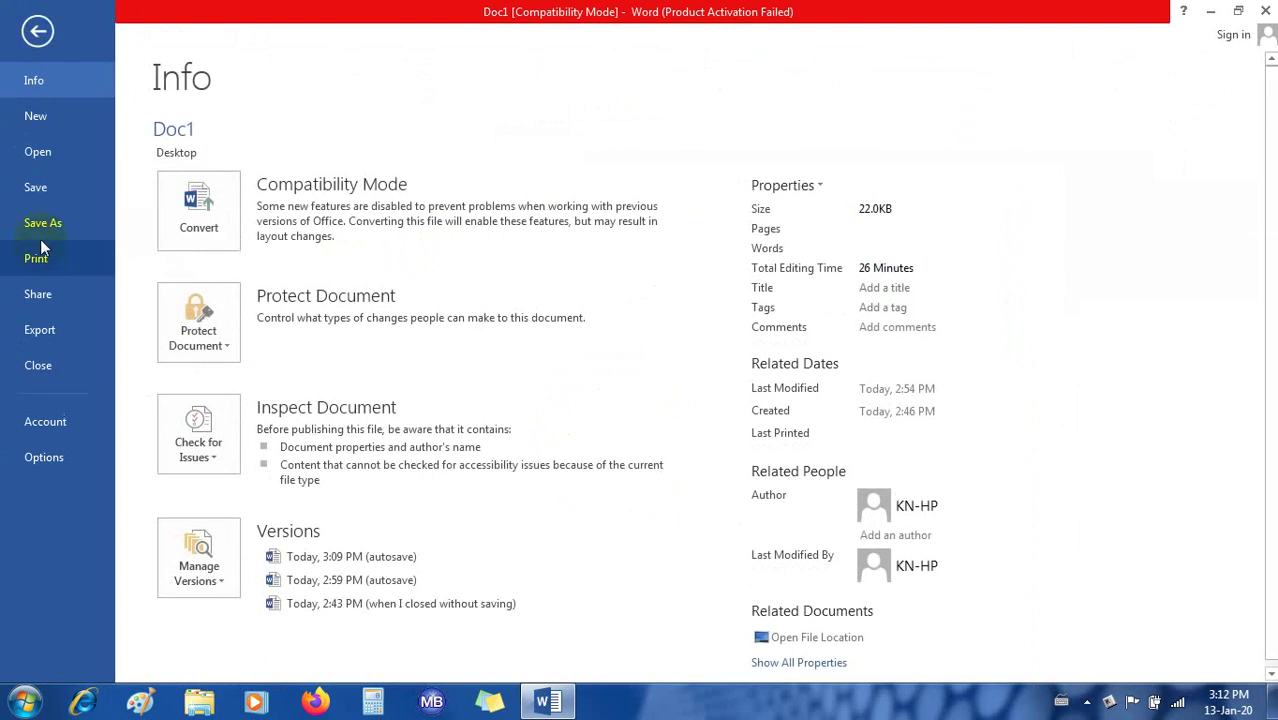
pyautogui.click(42, 222)
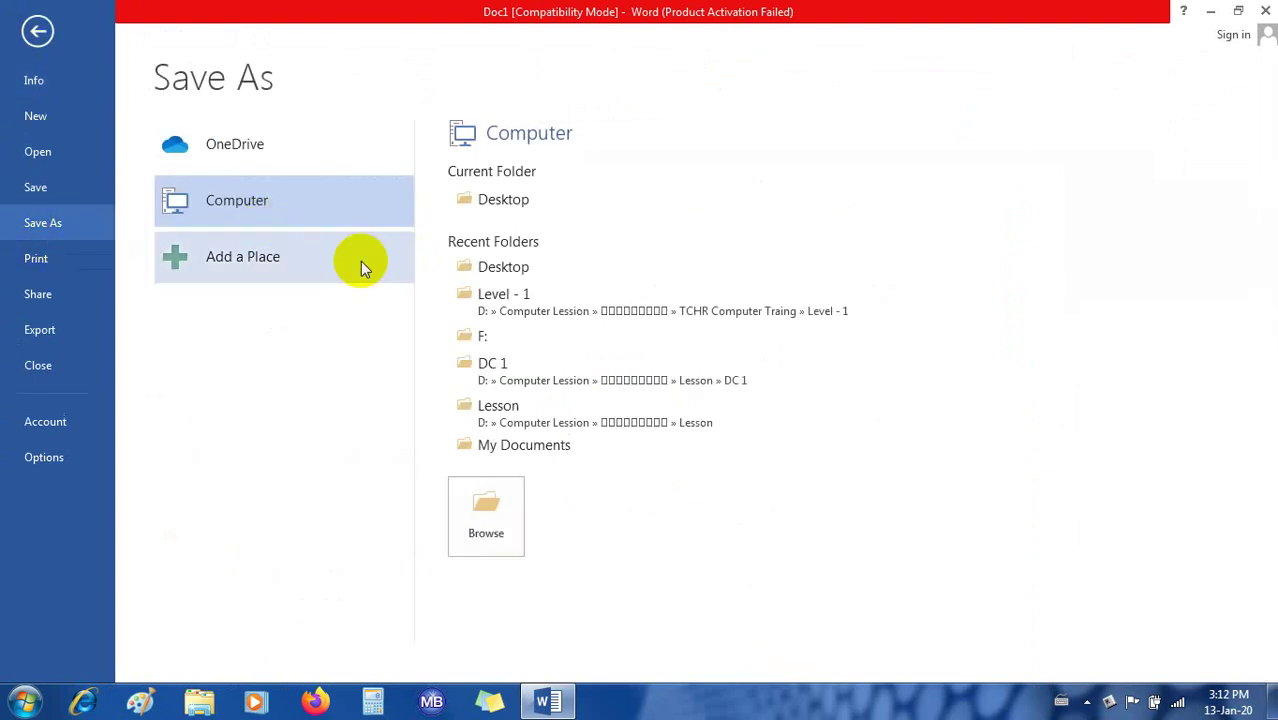
pyautogui.click(495, 531)
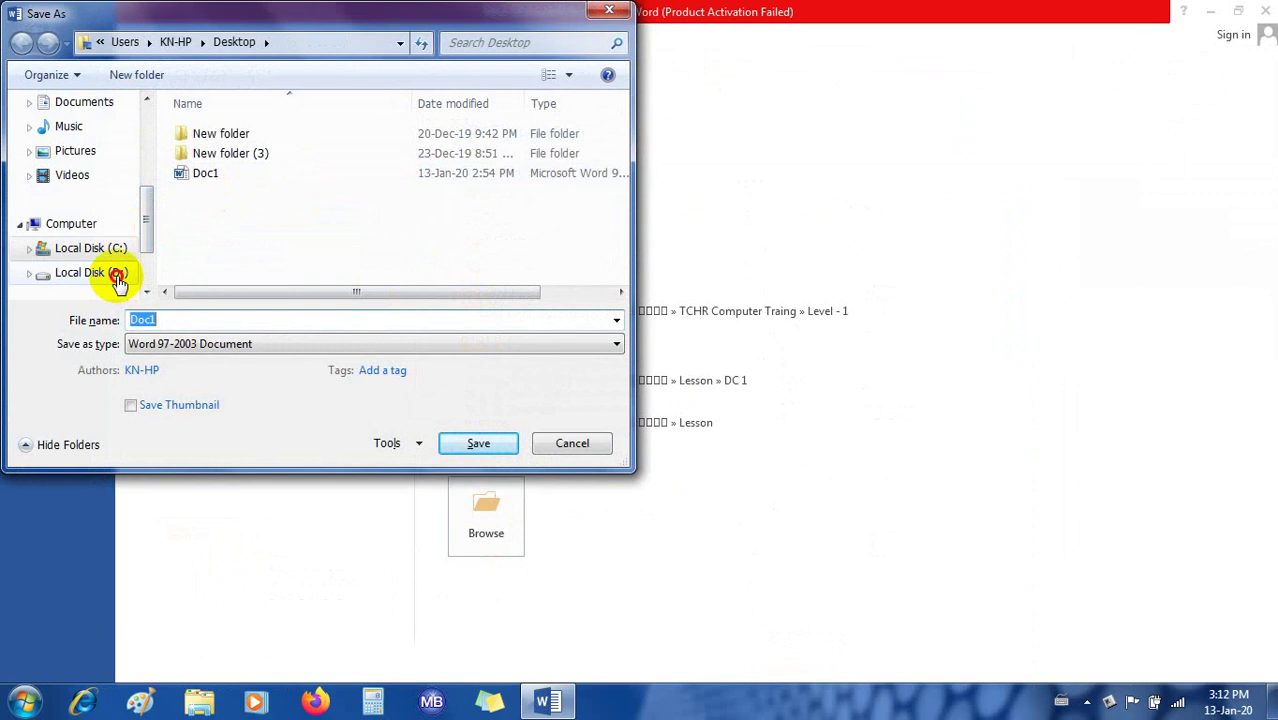
# Navigate to D:\Computer Lession\သင်ခန်းစာ\TCHR Computer Traing\Level - 1 in Save As
pyautogui.click(116, 274)
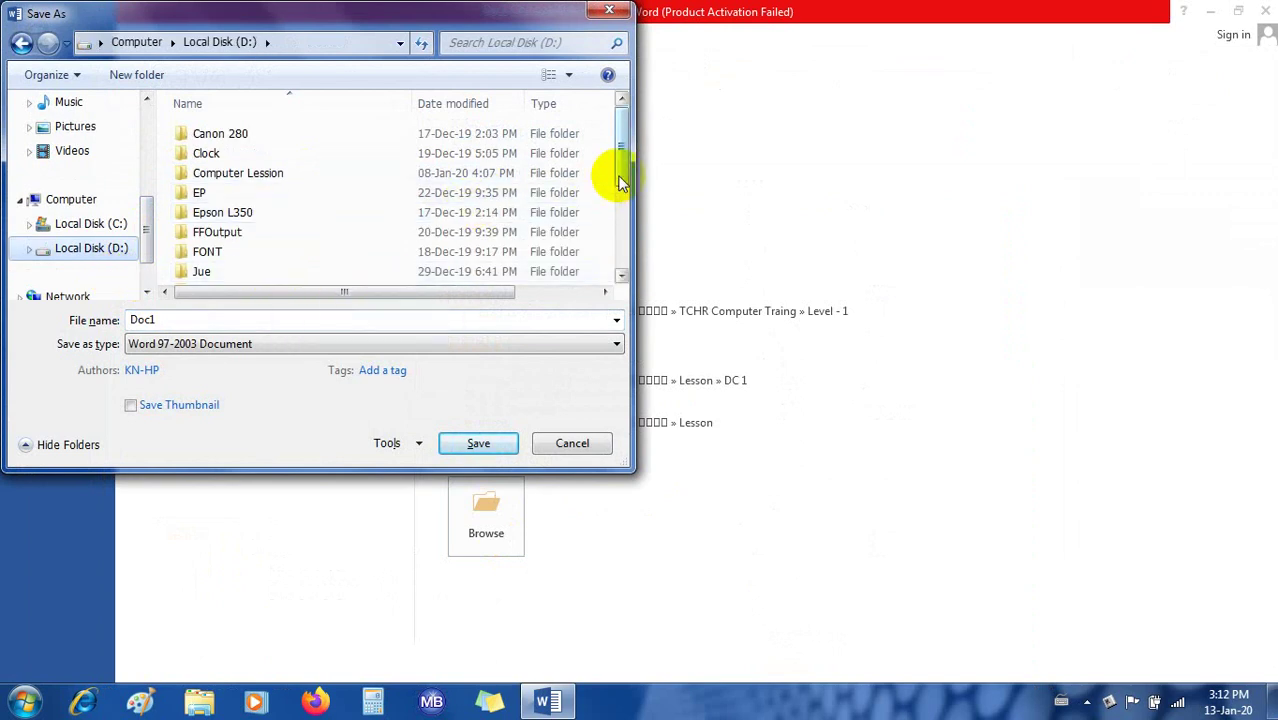
pyautogui.click(288, 174)
pyautogui.doubleClick(288, 174)
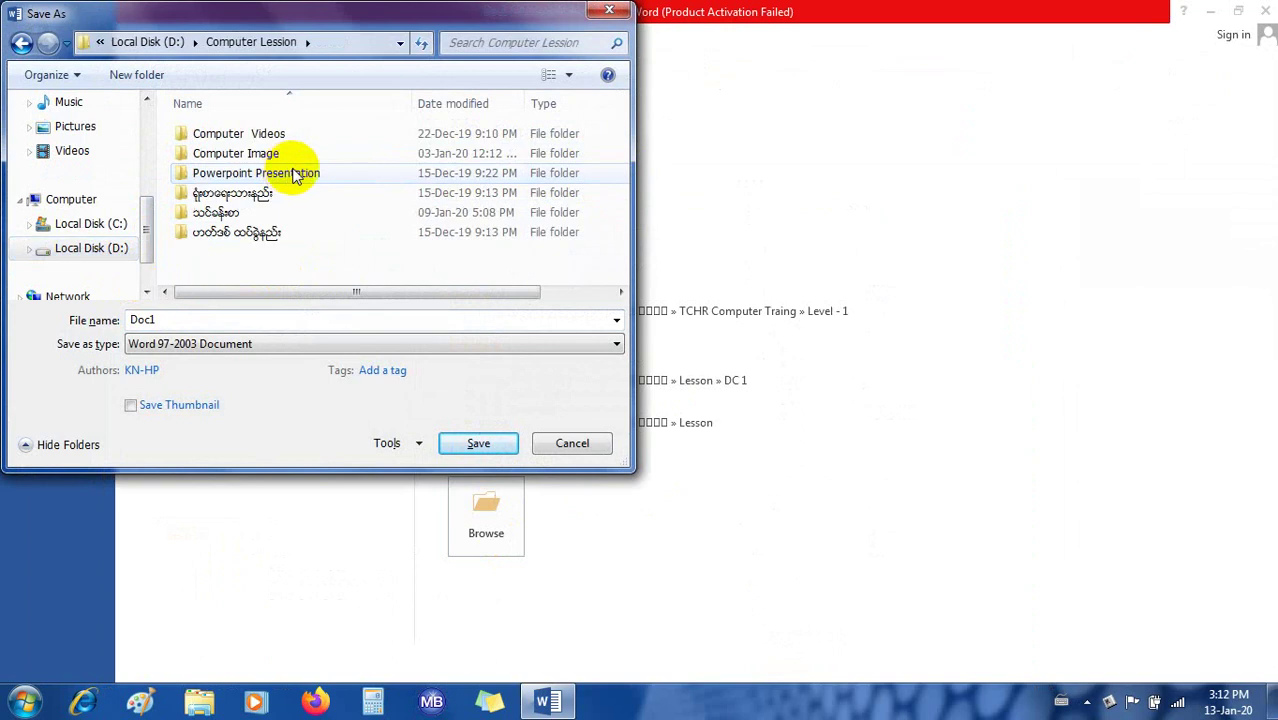
pyautogui.doubleClick(236, 212)
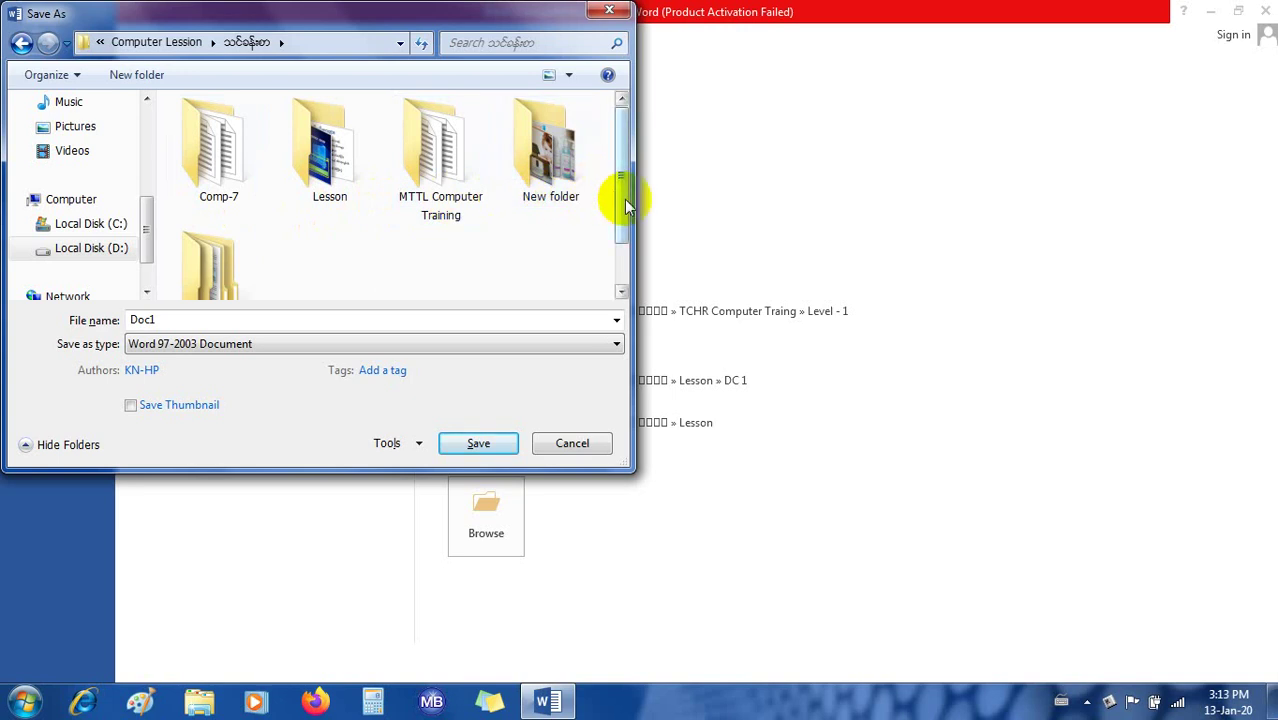
pyautogui.moveTo(624, 199); pyautogui.dragTo(624, 230)
pyautogui.doubleClick(205, 222)
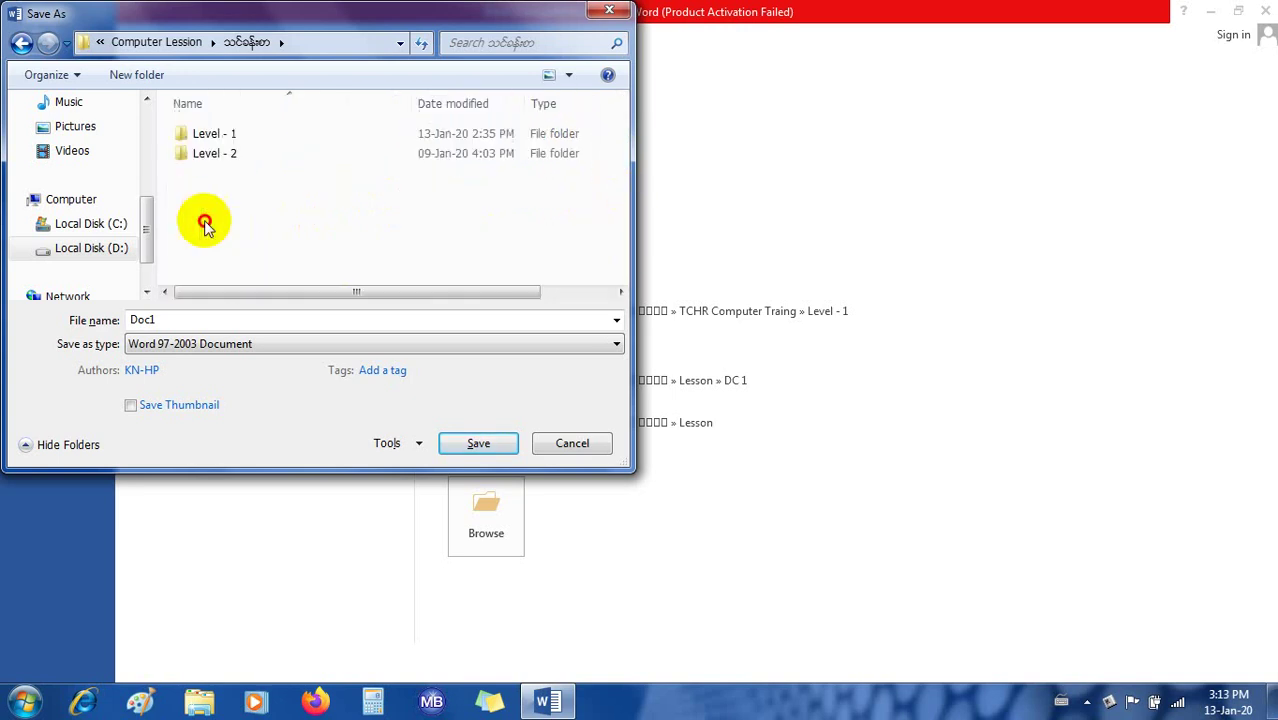
pyautogui.doubleClick(216, 133)
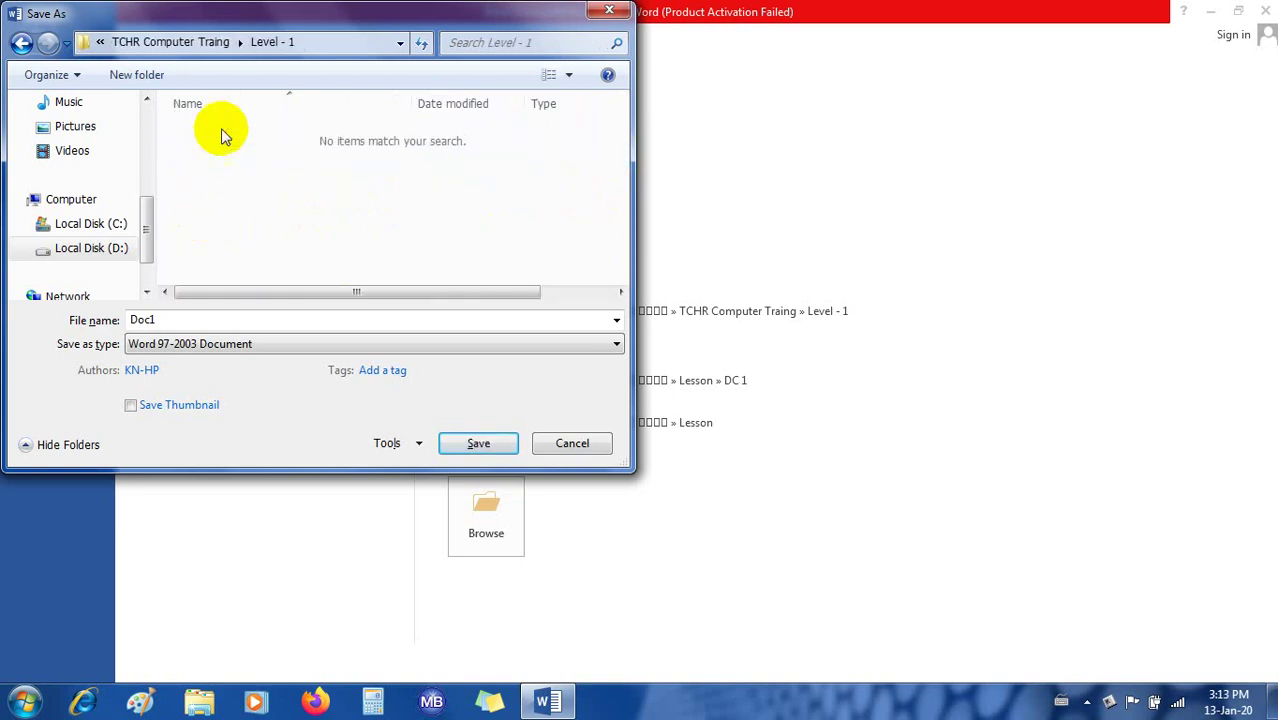
# Replace the file name Doc1 with 5 and save the document
pyautogui.doubleClick(223, 322)
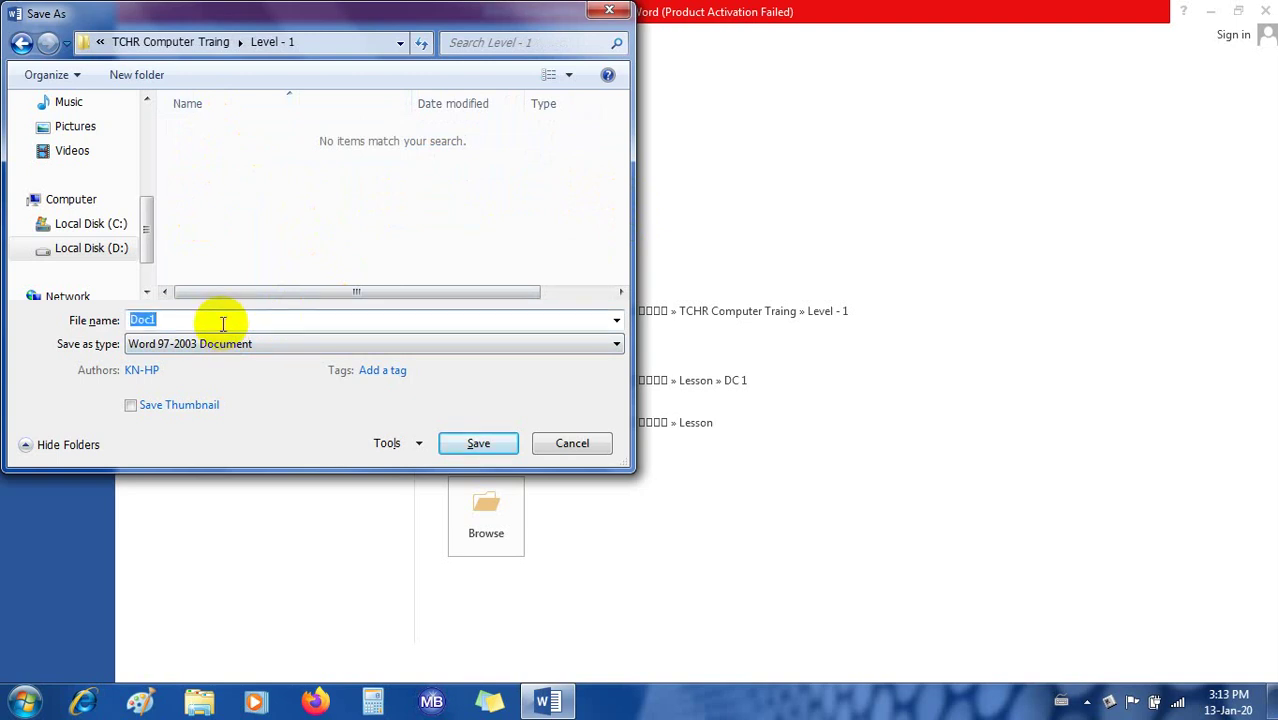
pyautogui.press('BackSpace')
pyautogui.write('5')
pyautogui.press('BackSpace')
pyautogui.write('5')
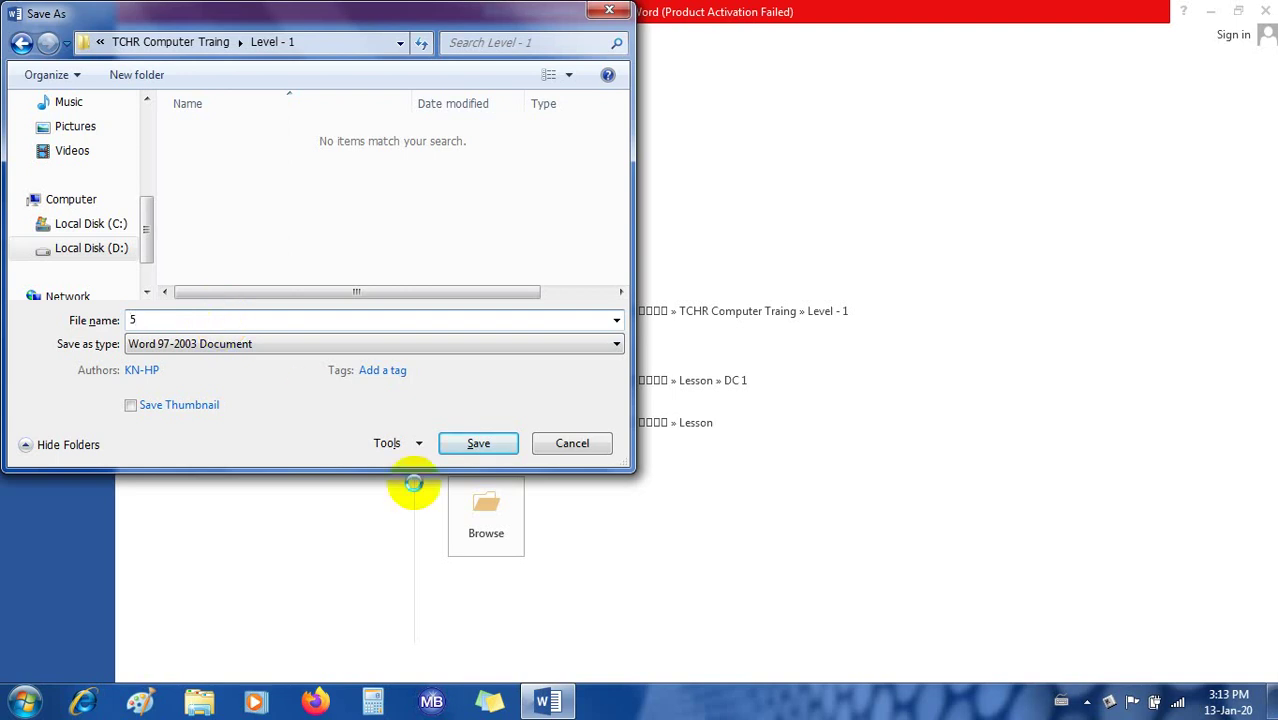
pyautogui.click(478, 446)
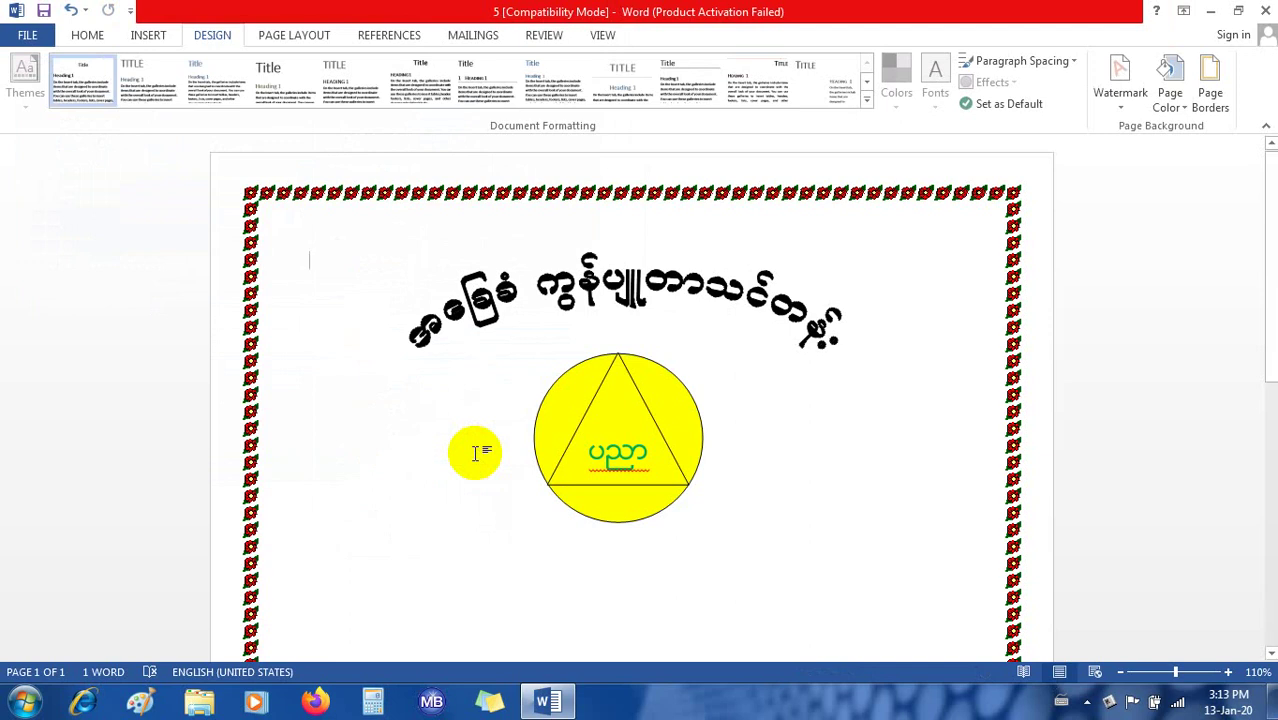
# Minimize Word to the taskbar and expand the hidden notification-area icons in the system tray
pyautogui.click(1210, 11)
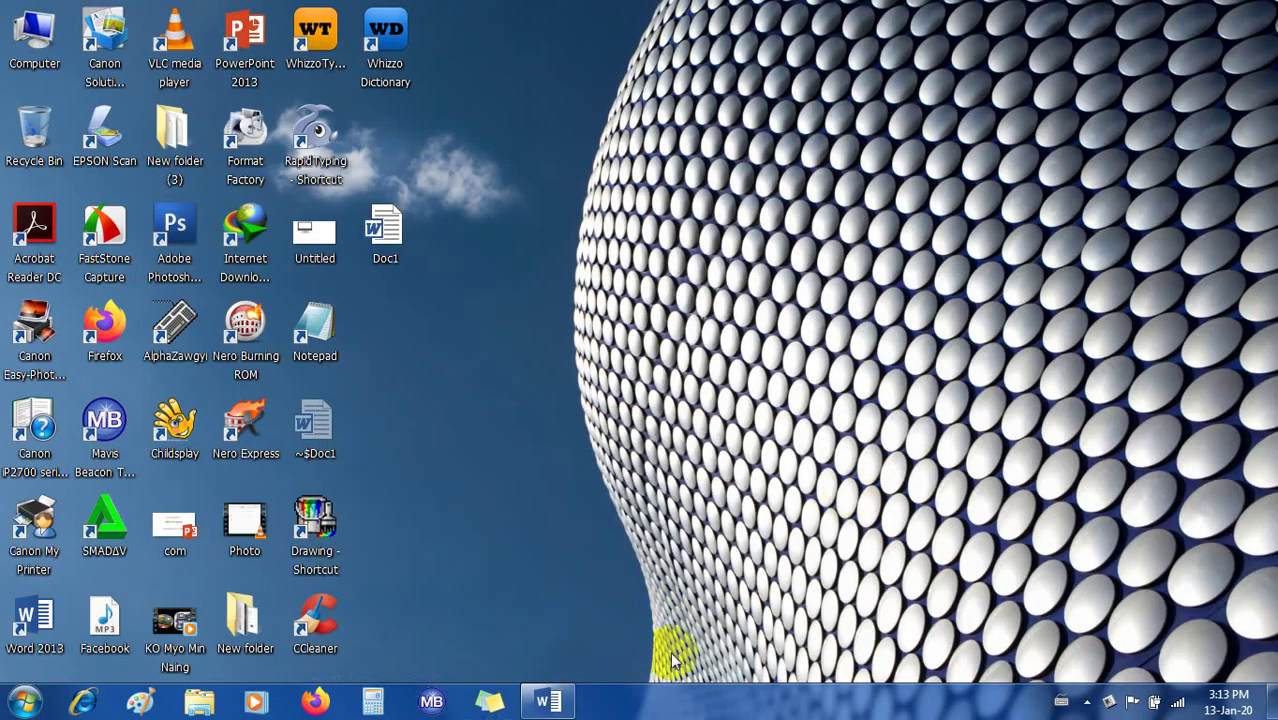
pyautogui.click(1087, 702)
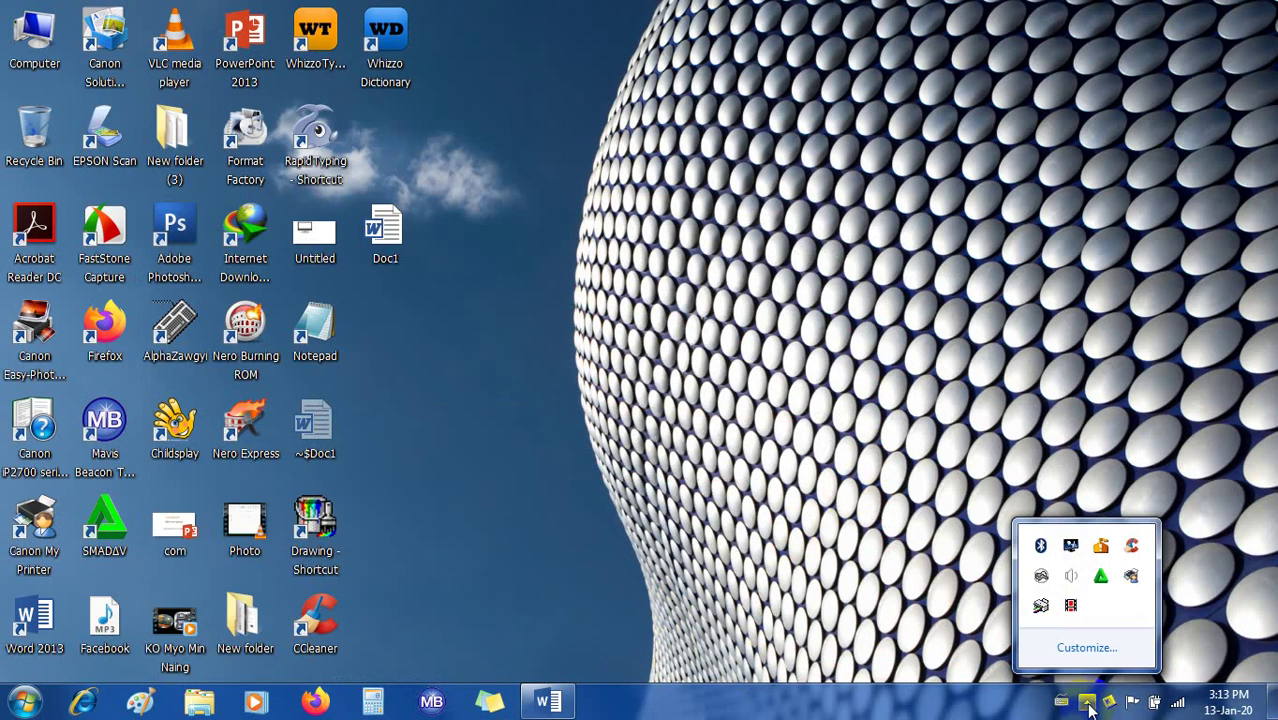